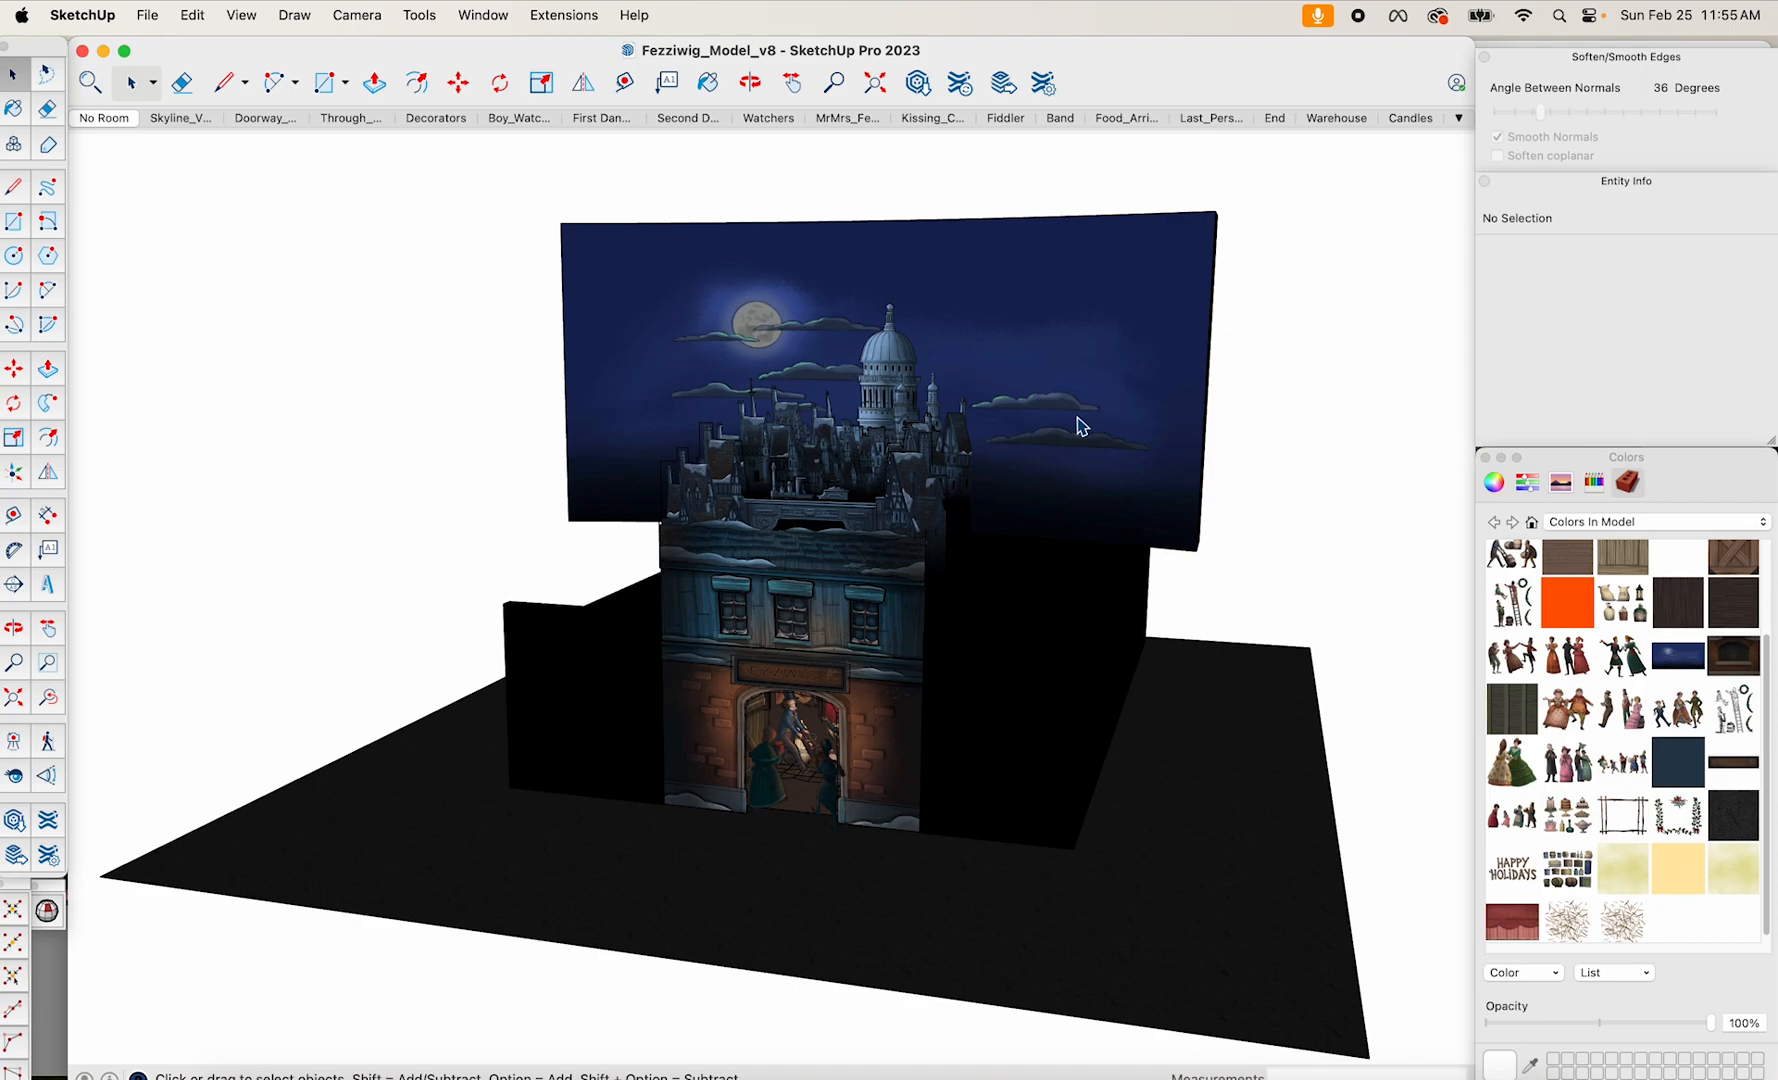
Examine the Fezziwig building model from its exterior facade through the doorway to the party scene inside.
middle_drag(940, 697, 1065, 640)
scroll(893, 676, up, 3)
scroll(1003, 661, up, 5)
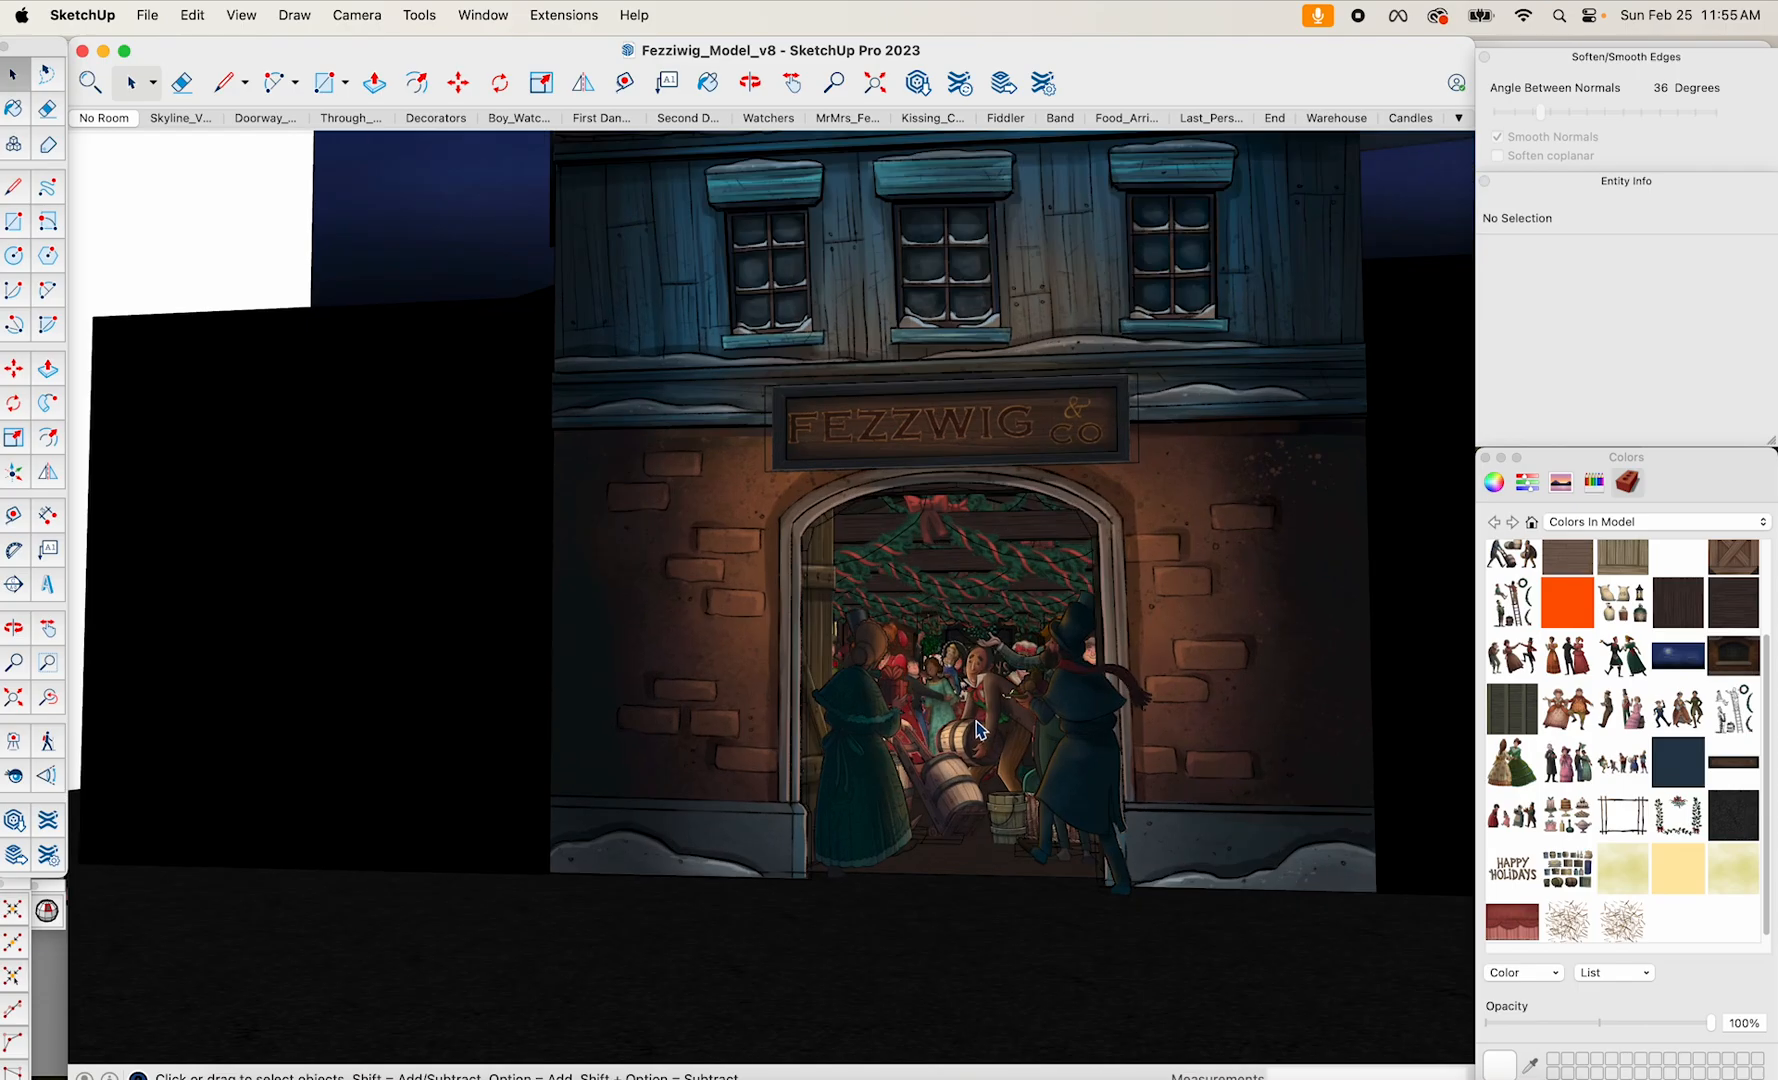
scroll(1003, 661, up, 10)
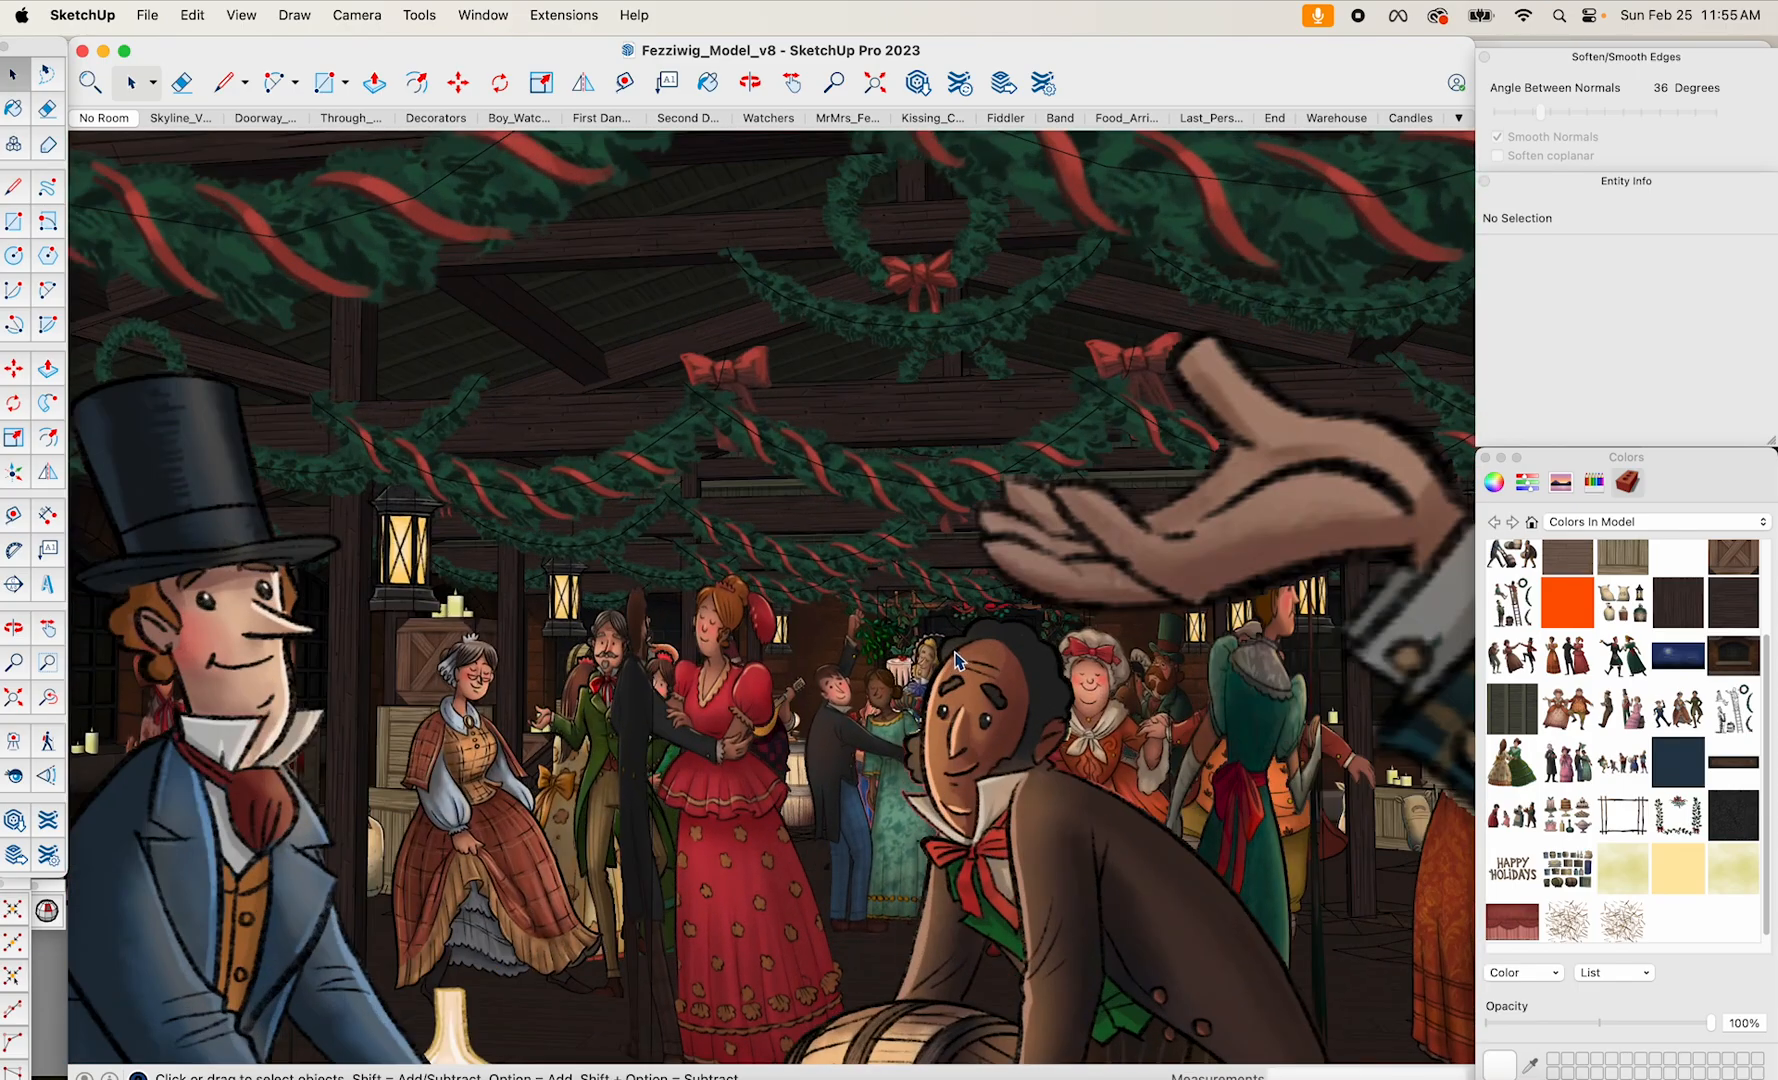
middle_drag(985, 690, 905, 745)
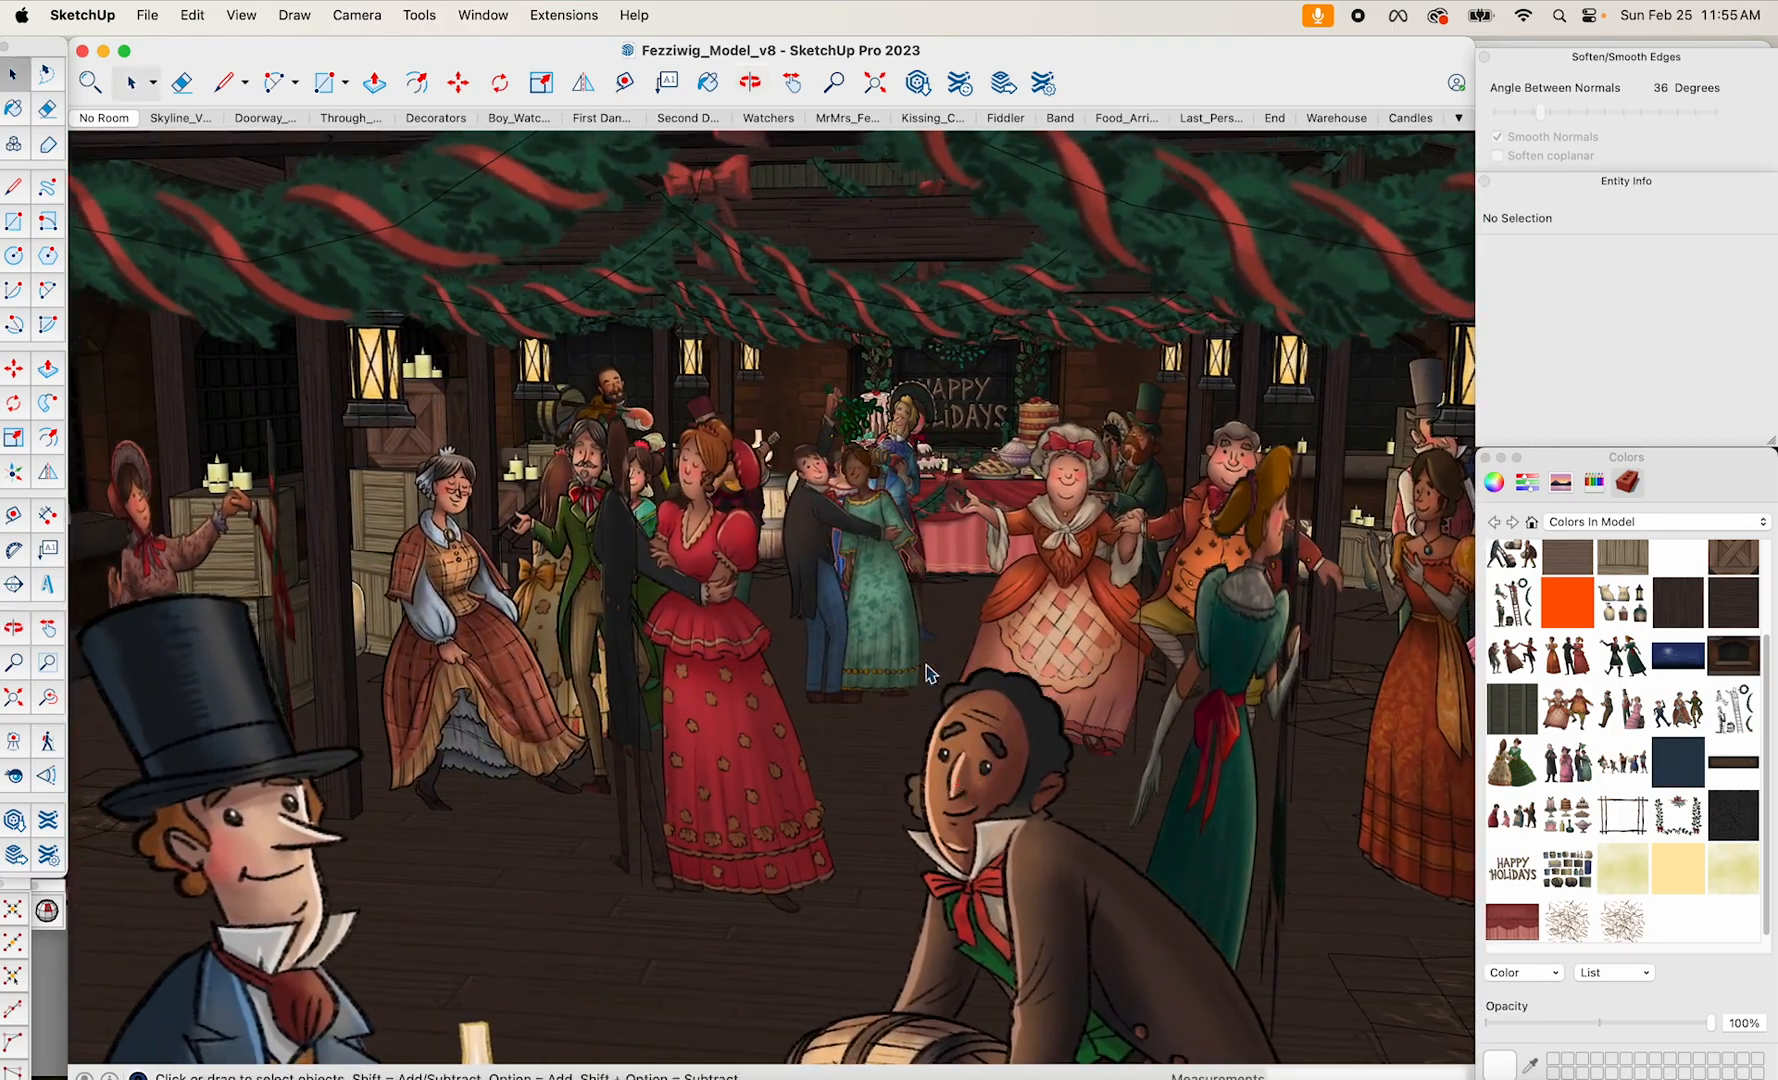
scroll(905, 700, up, 4)
shift+middle_drag(908, 587, 1052, 580)
scroll(1003, 675, down, 4)
scroll(1040, 600, down, 6)
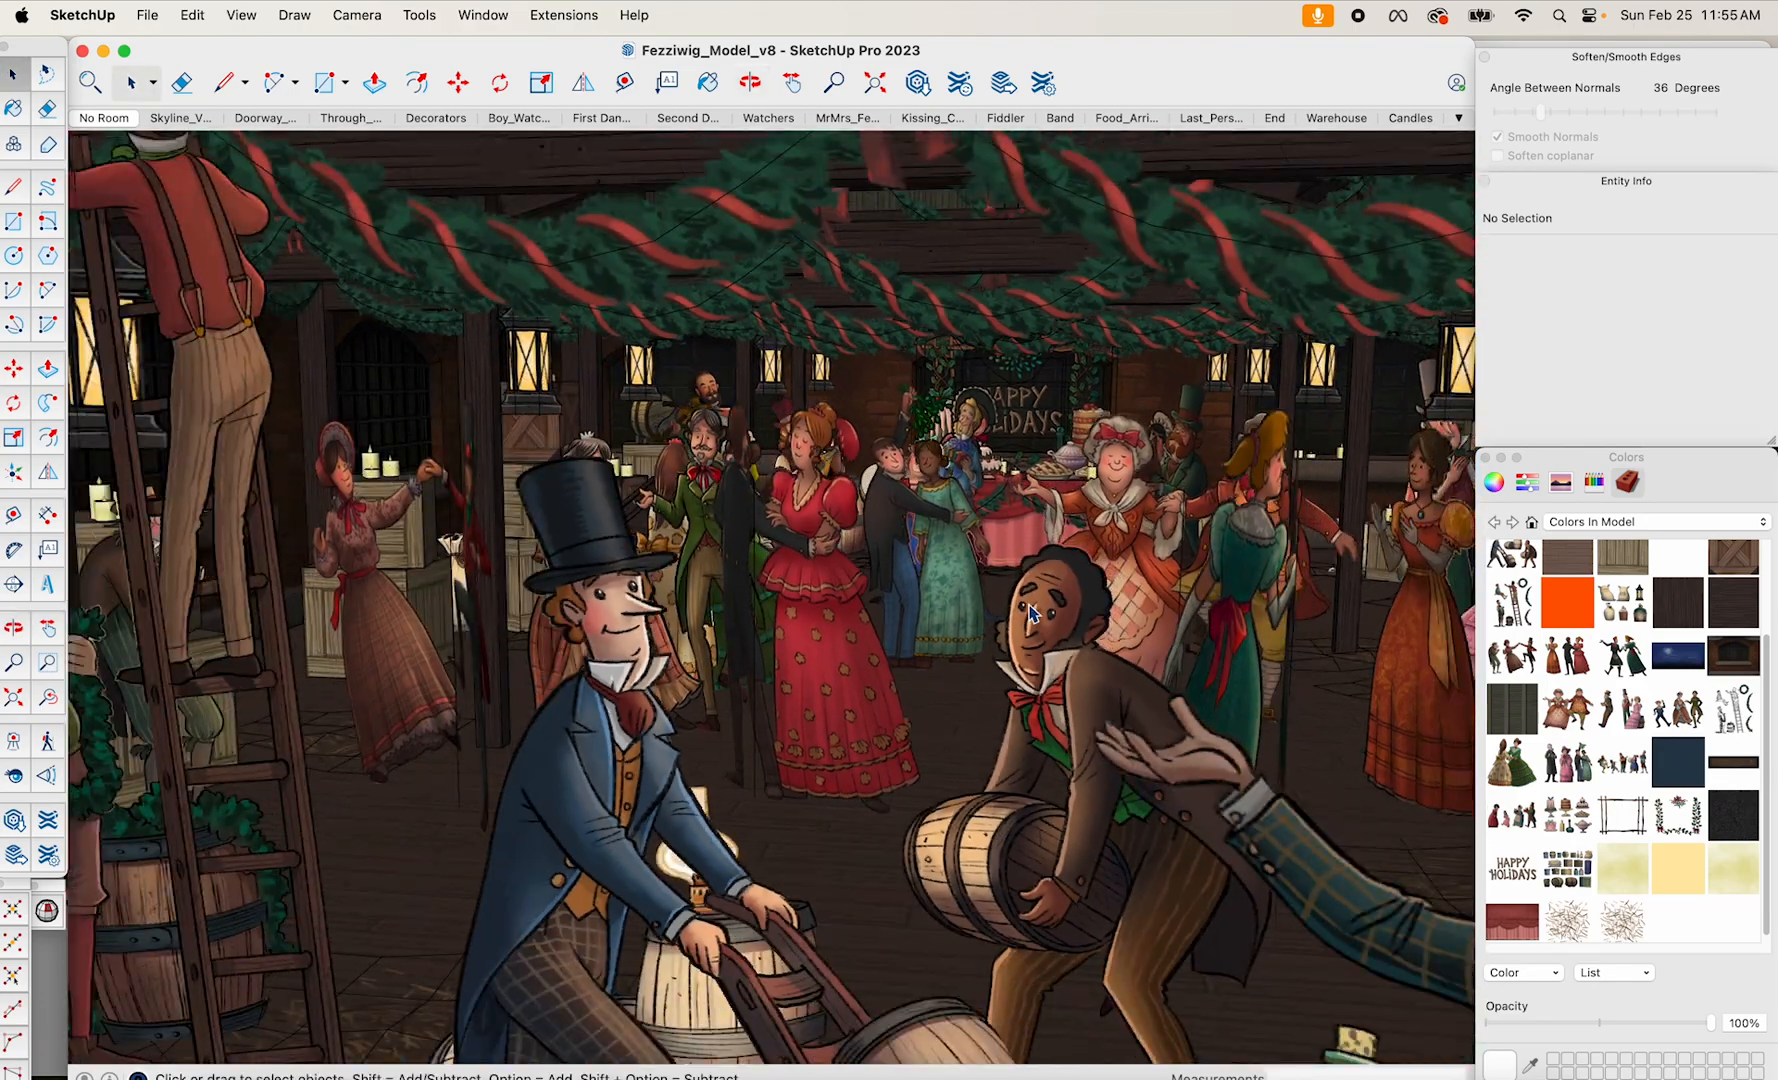
scroll(1032, 612, down, 15)
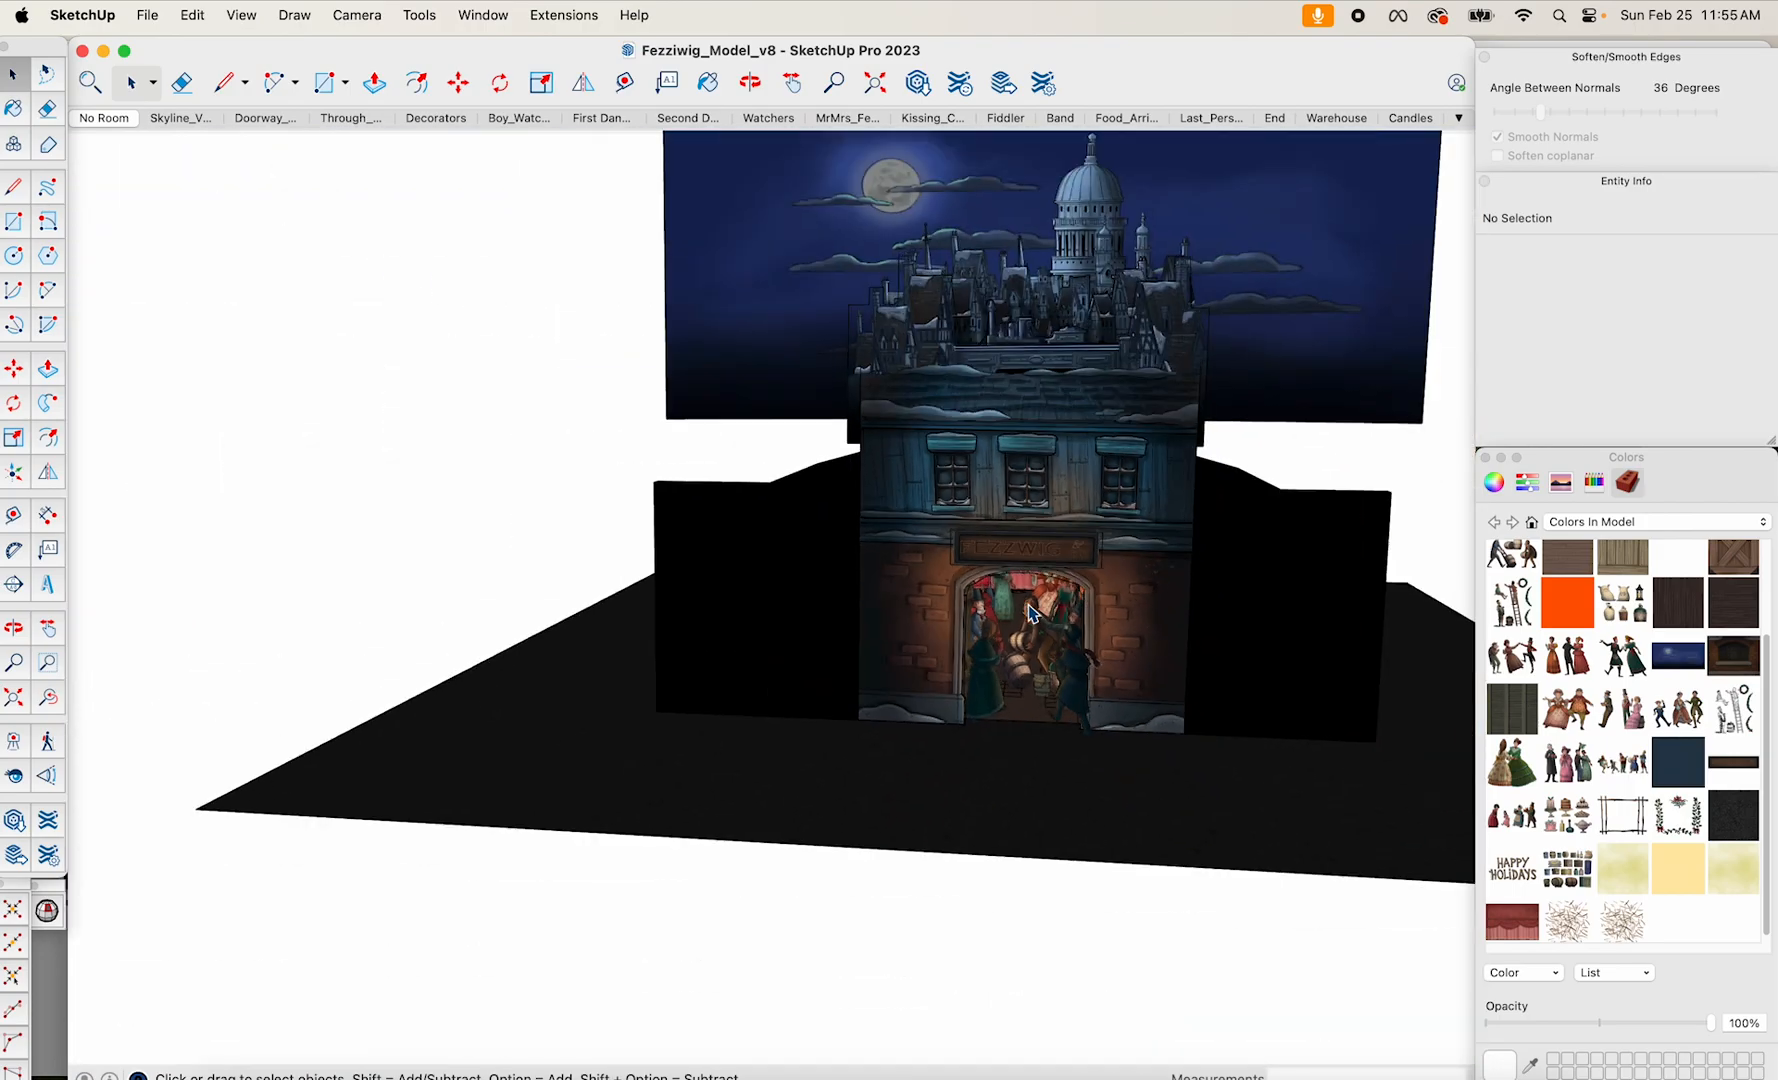
shift+middle_drag(1032, 612, 872, 686)
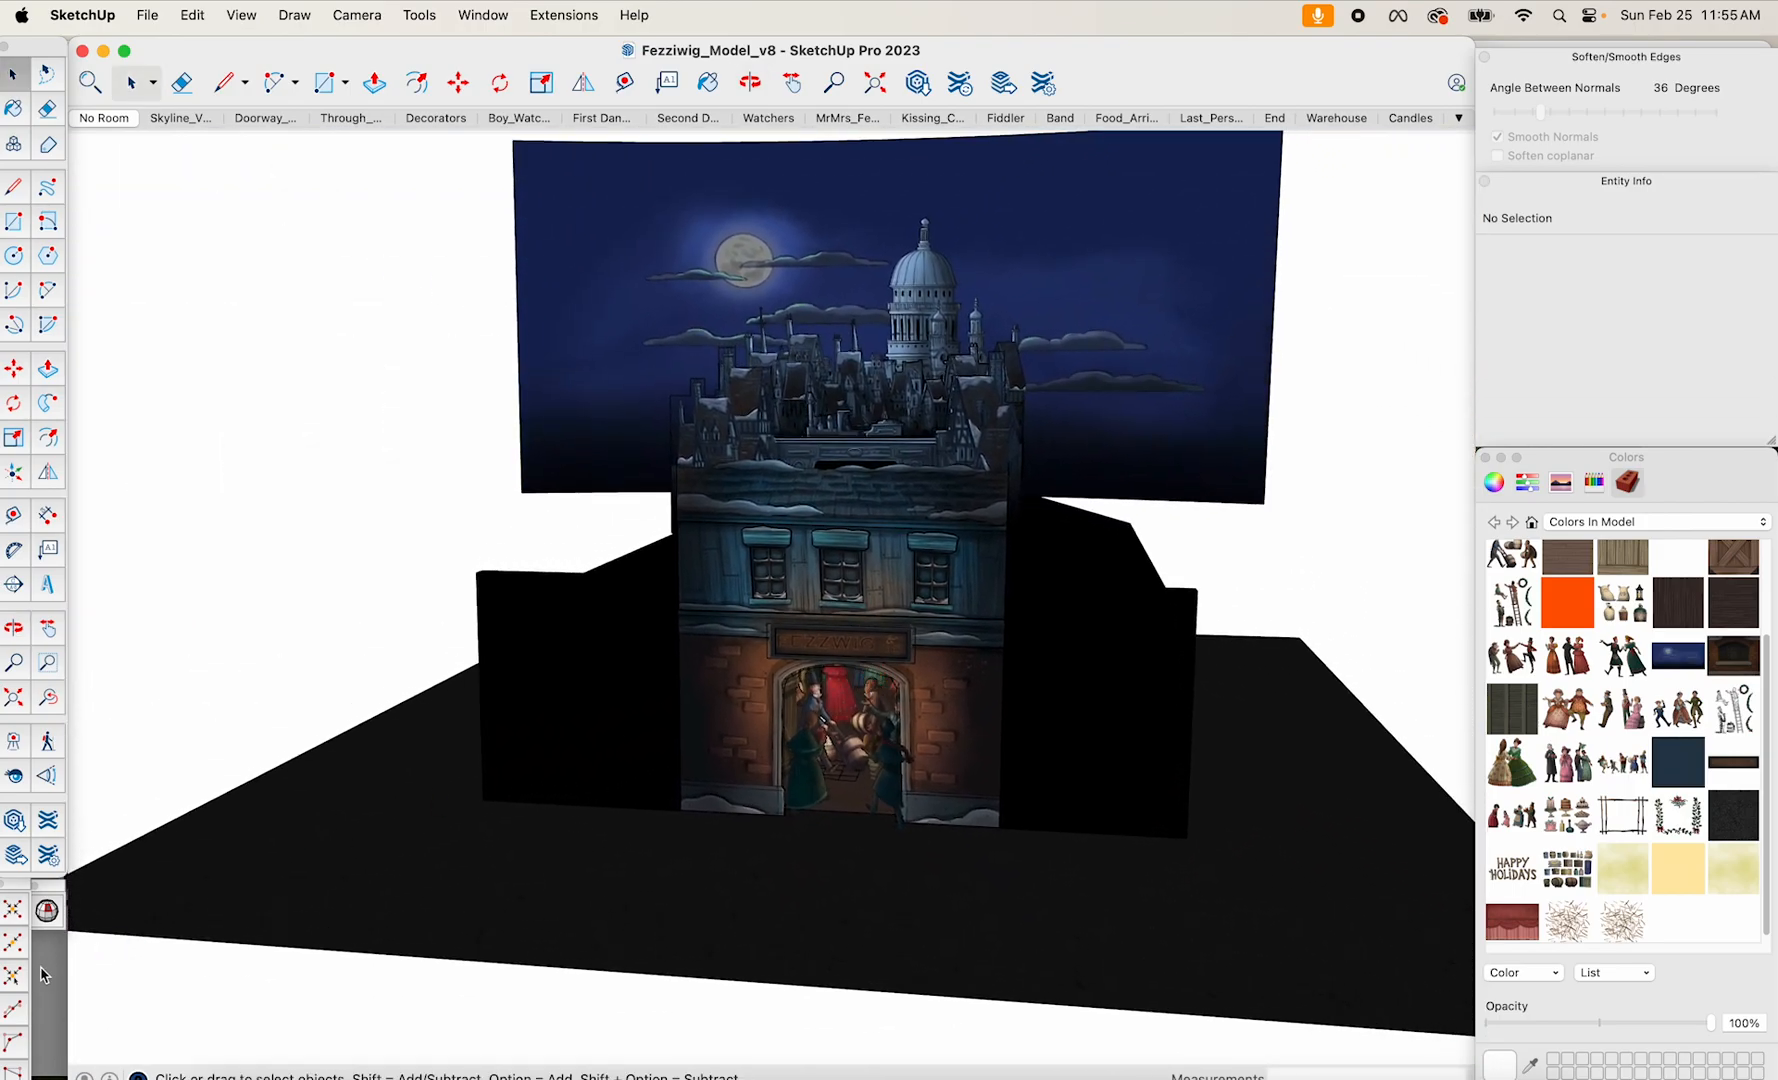
Check the character artwork in Fezziwig_Food_Deliverers.png in Preview, and return to SketchUp.
key(super+Tab)
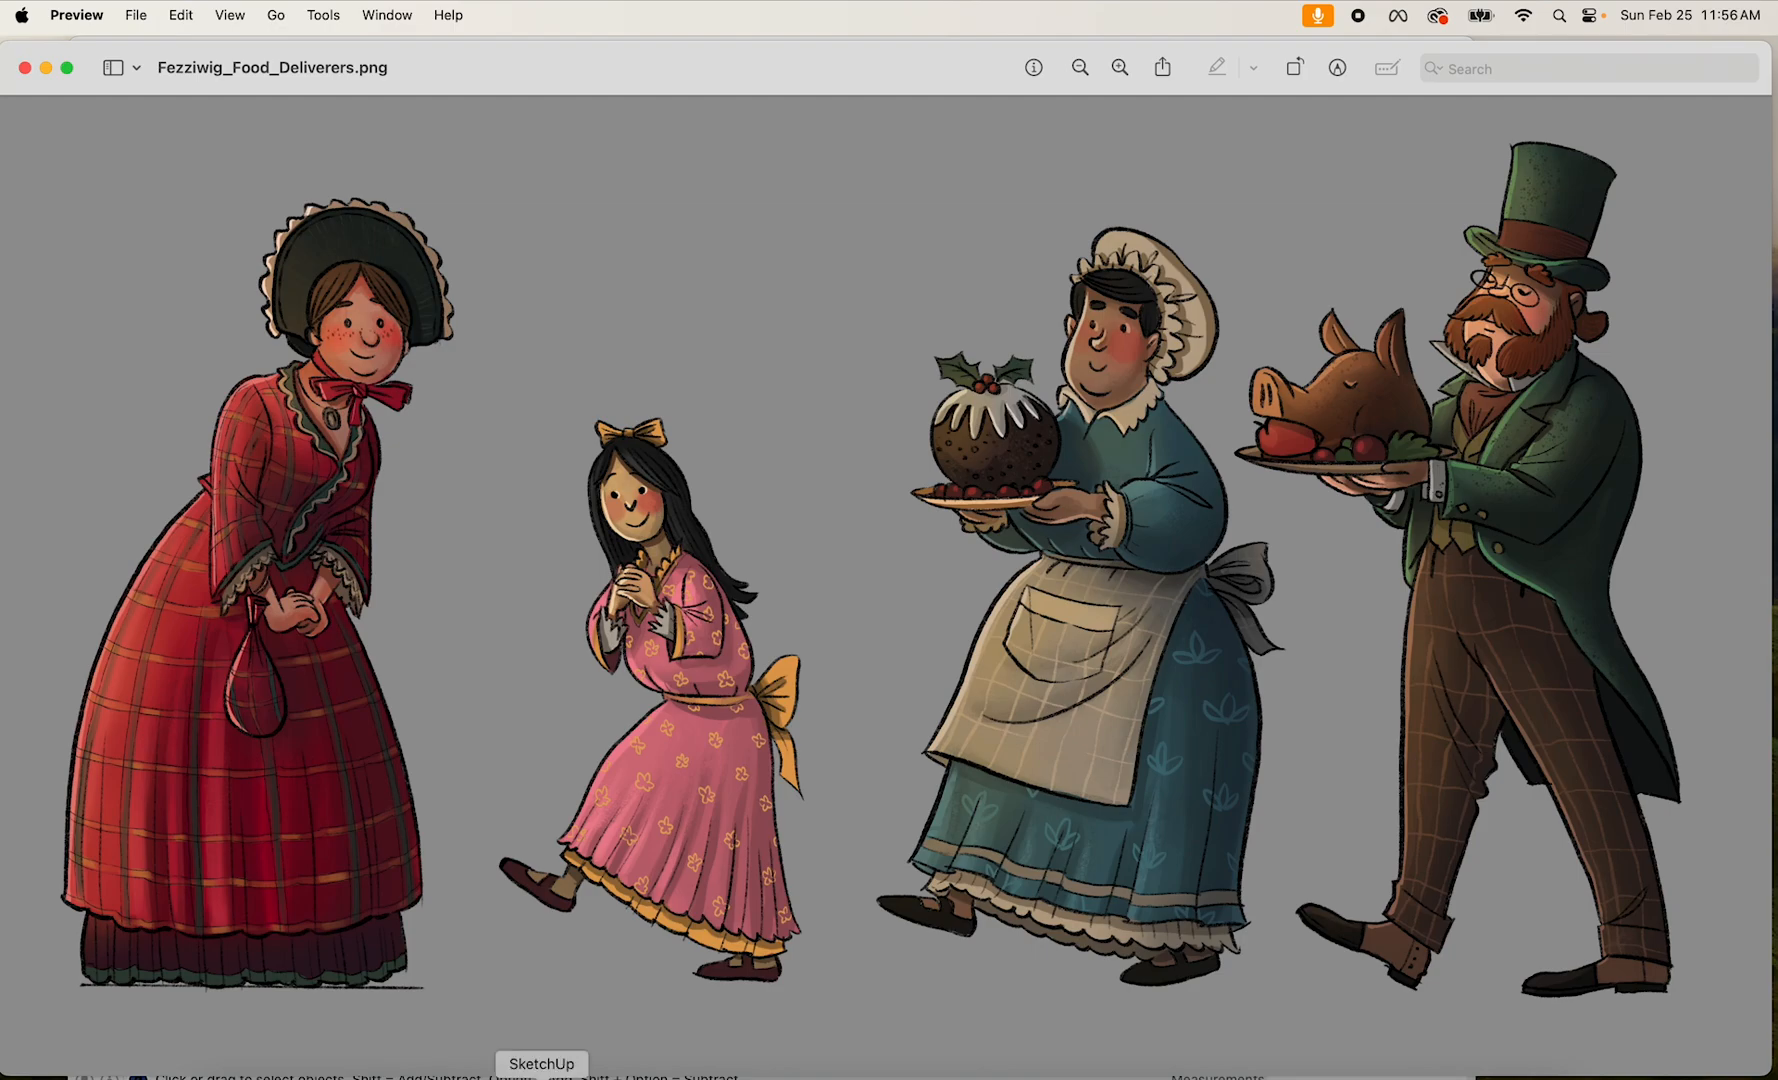
click(543, 1076)
In a front parallel-projection view, draw a vertical rectangle of about 99 sq ft in the empty space beside the building.
middle_drag(812, 612, 780, 520)
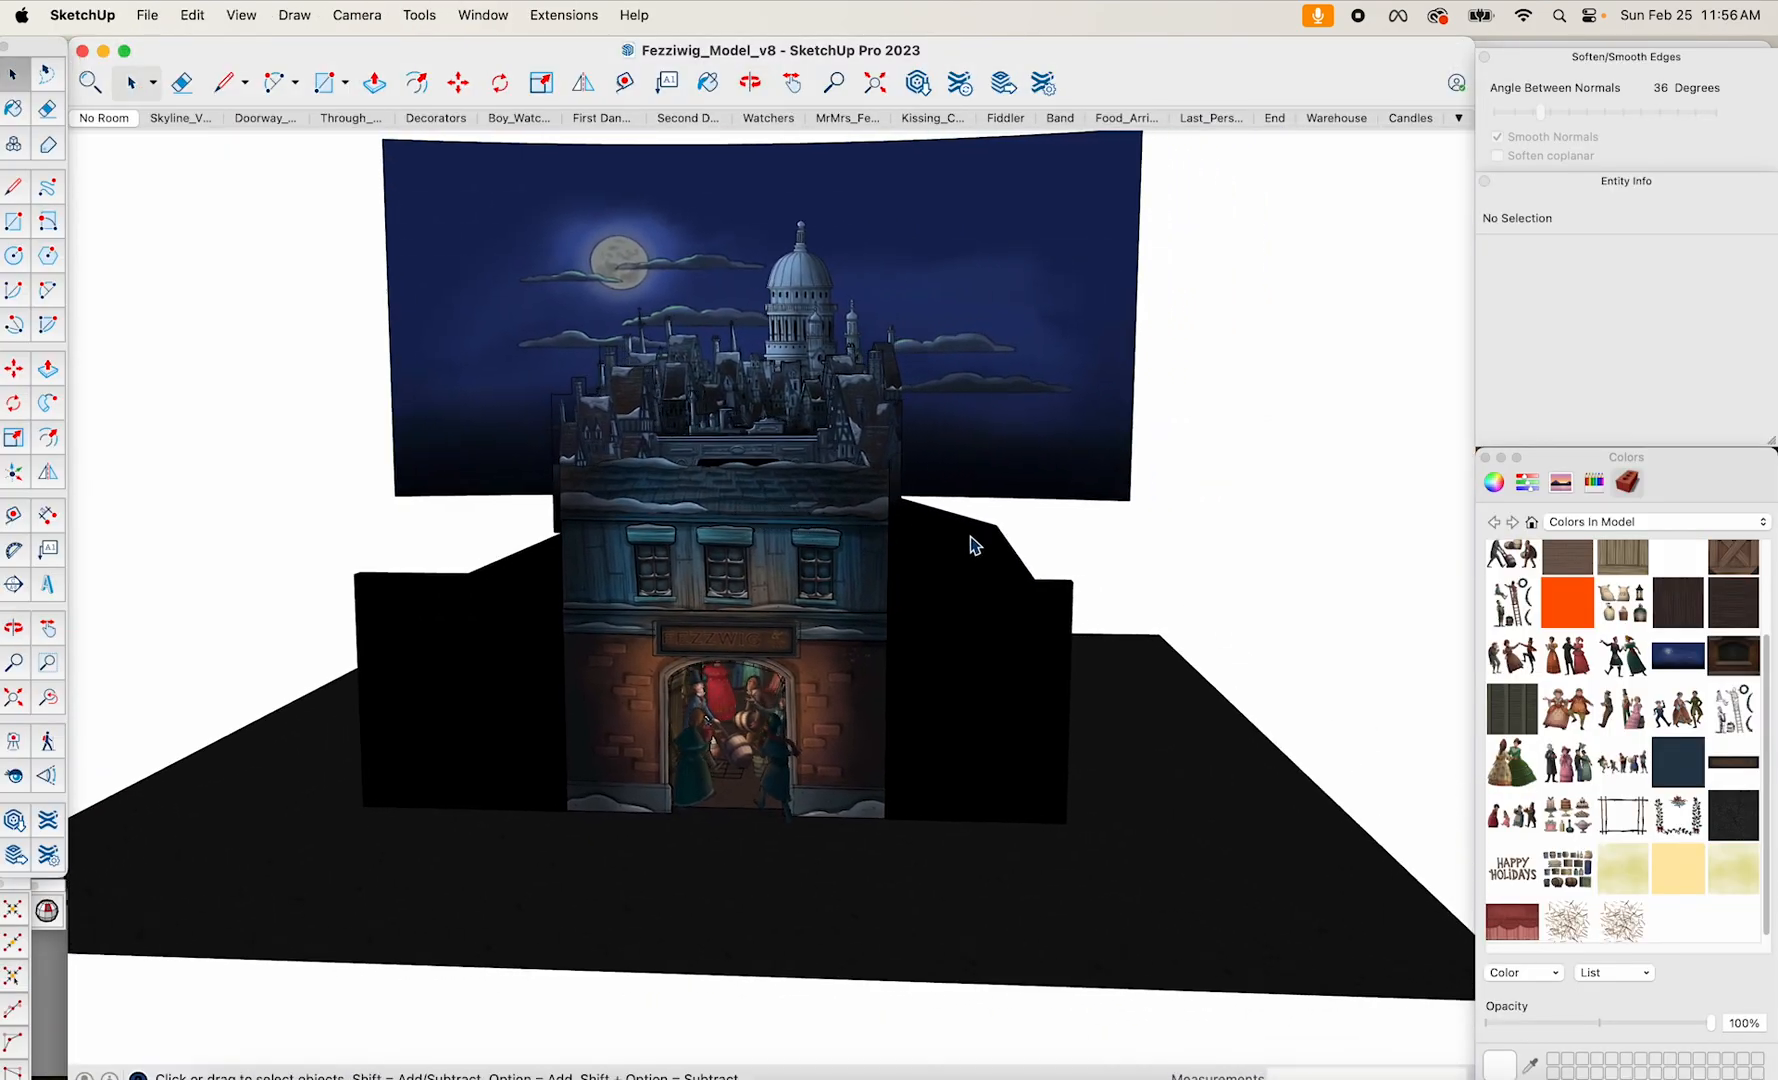
key(super+3)
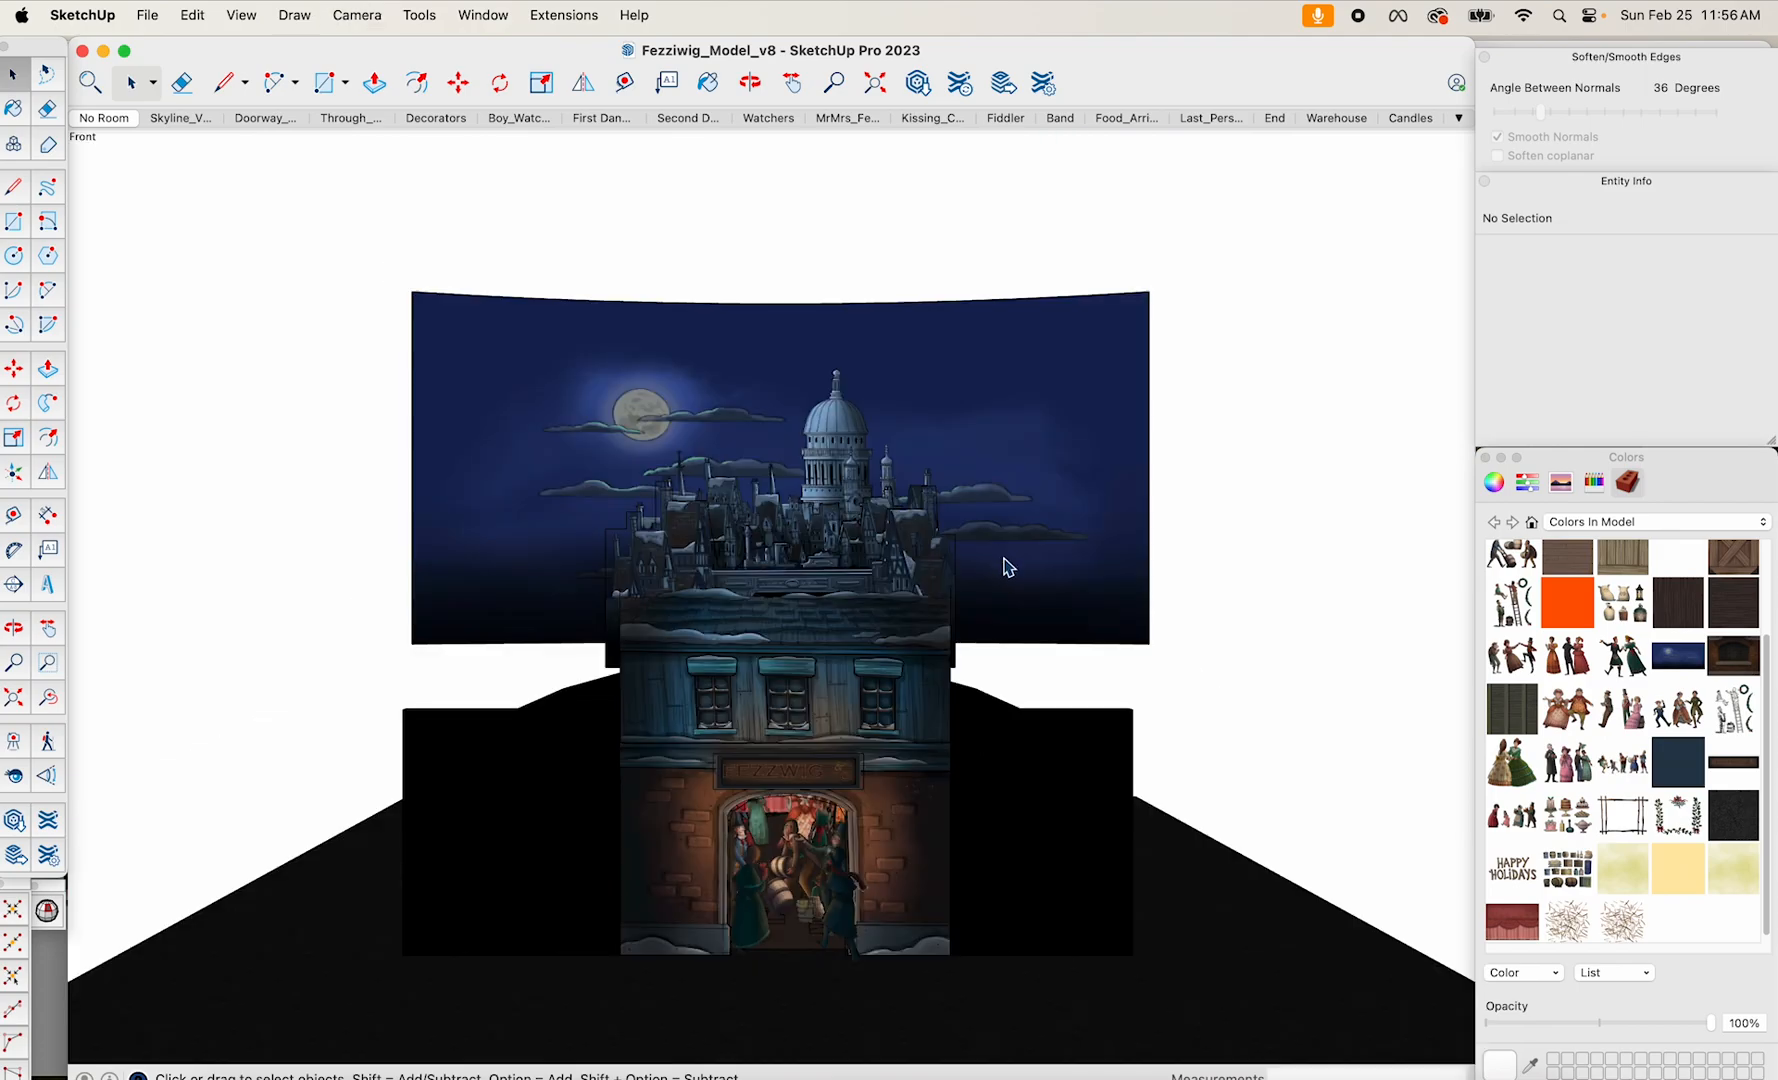
key(v)
shift+middle_drag(1240, 690, 1033, 557)
key(r)
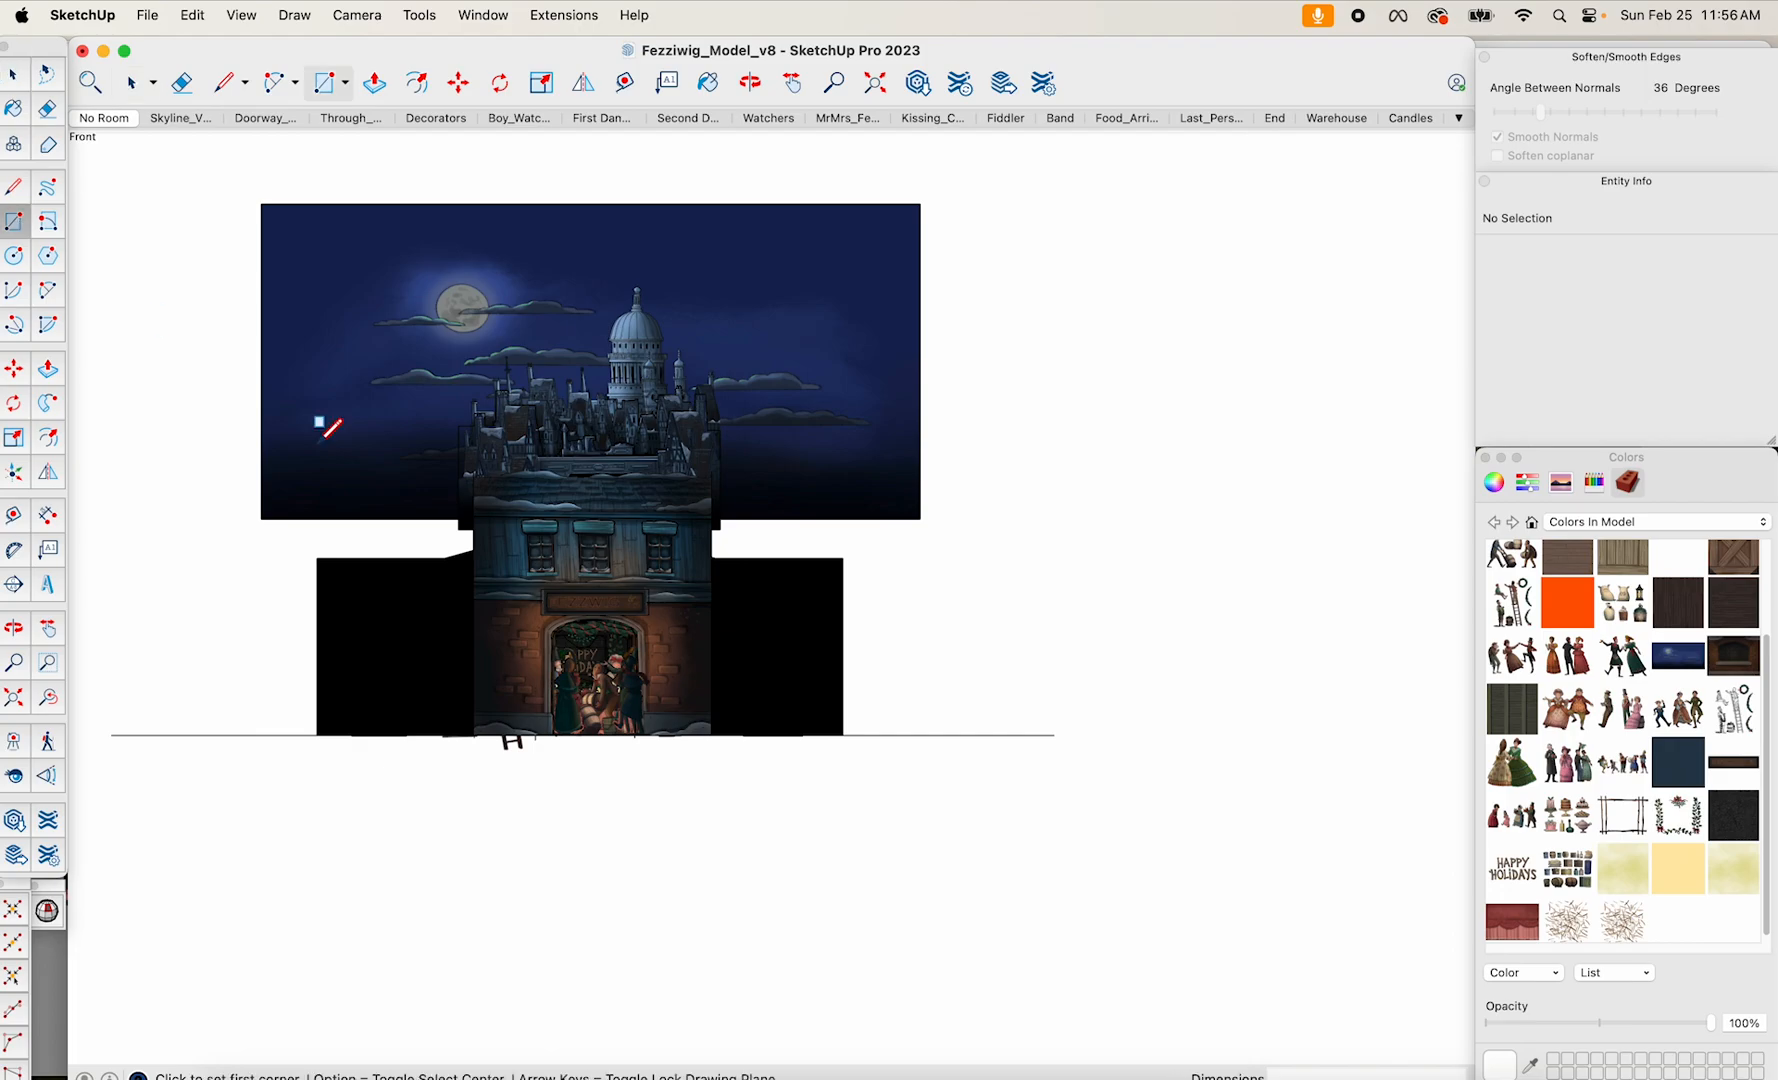
click(915, 587)
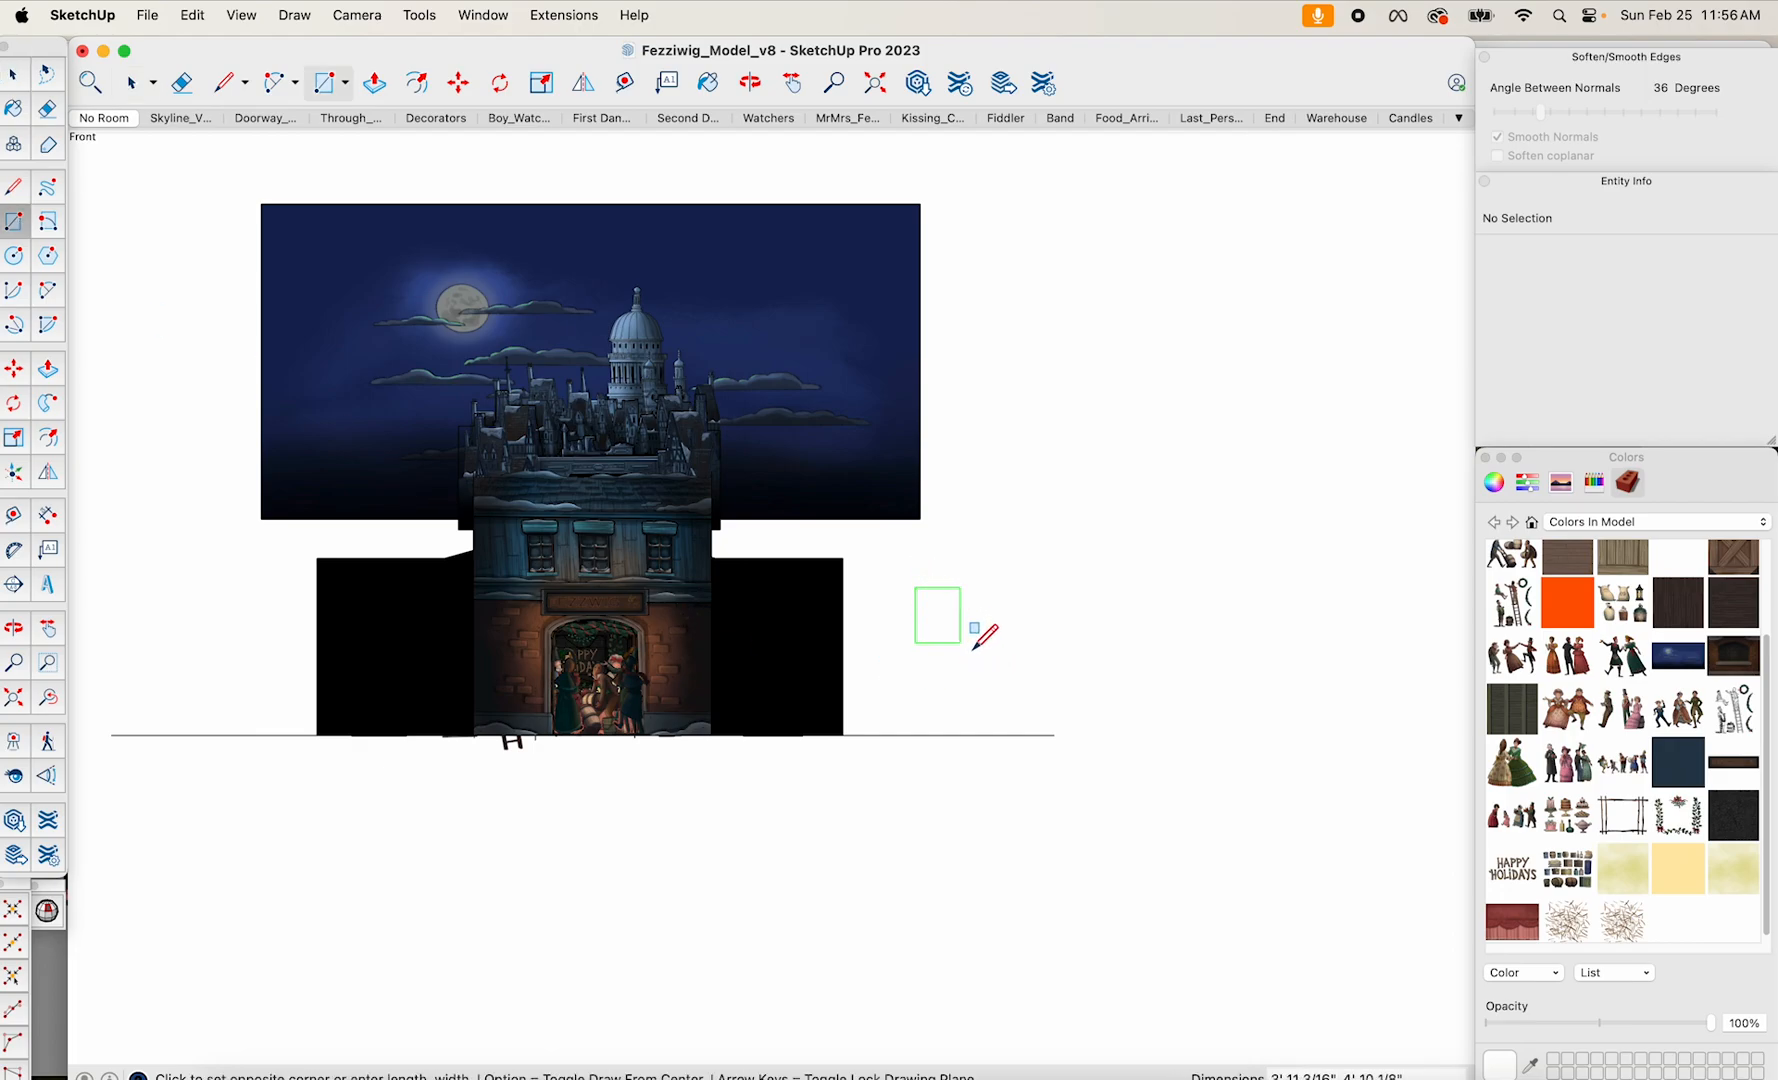
click(1050, 678)
scroll(1050, 676, up, 5)
key(space)
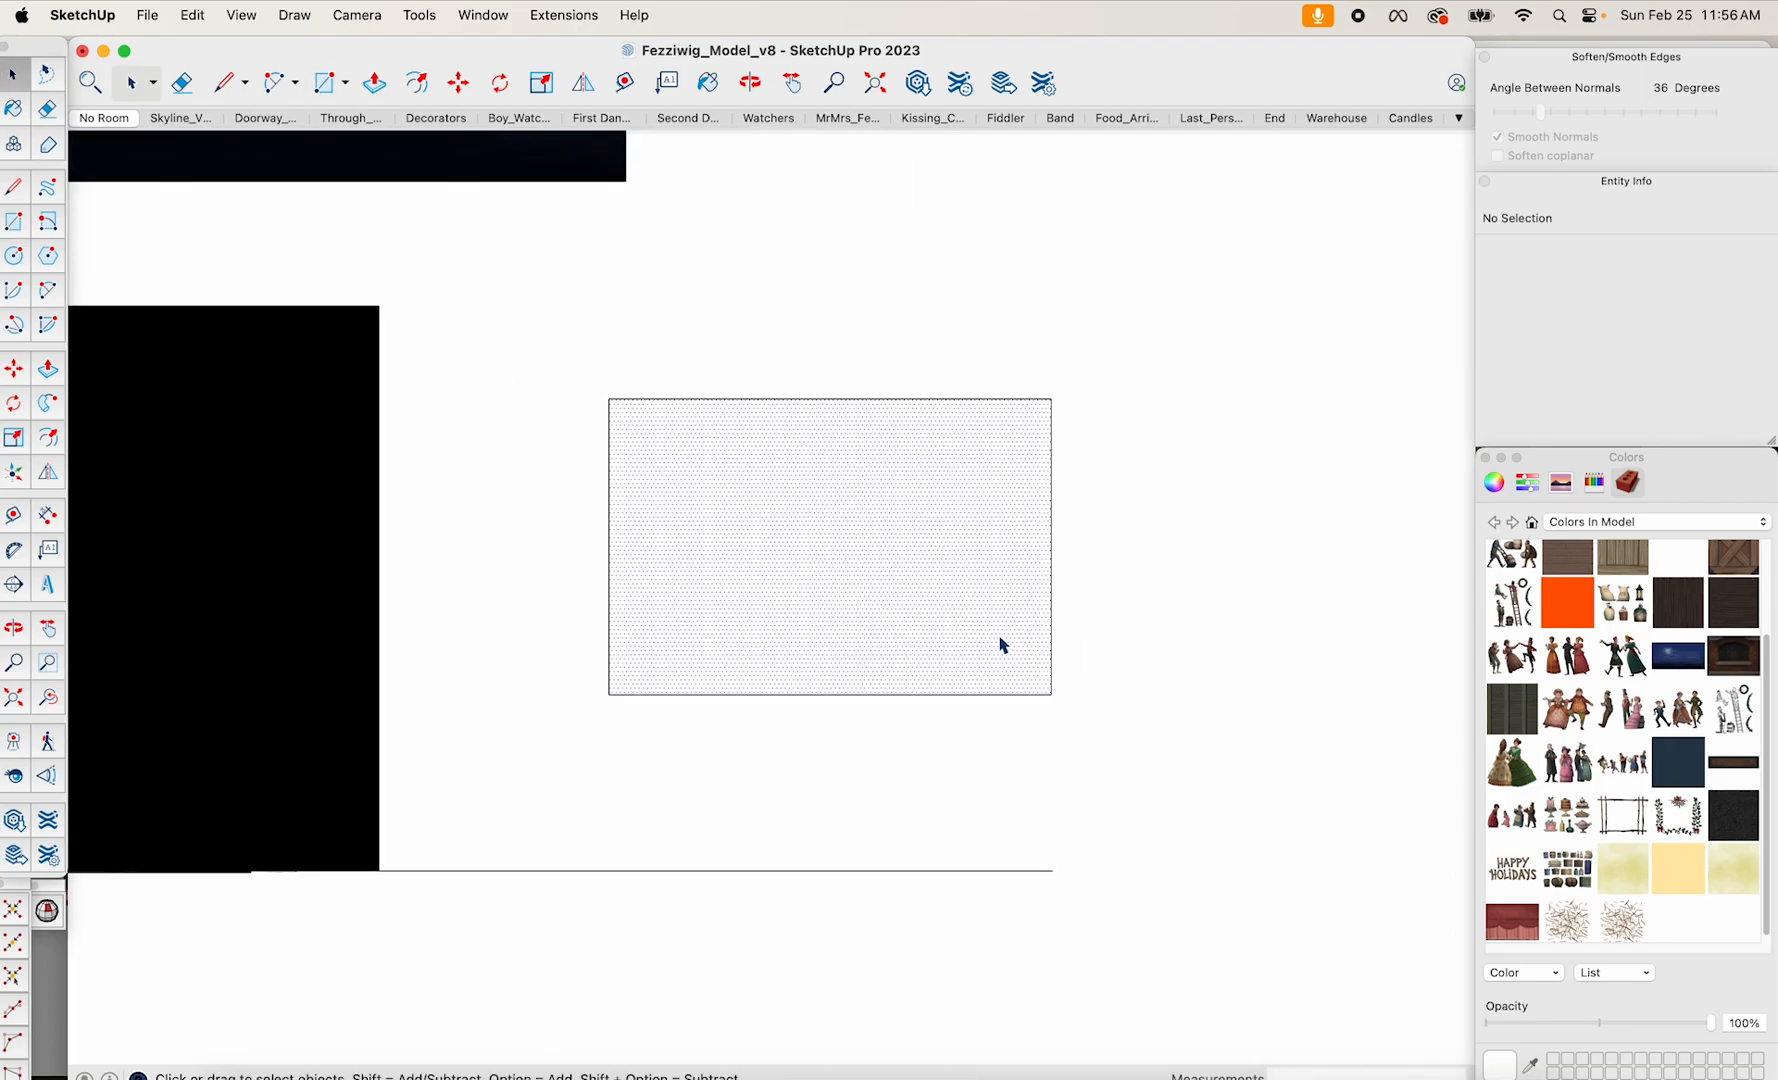
Paint the new rectangle's face with the in-model food deliverers texture.
click(1003, 645)
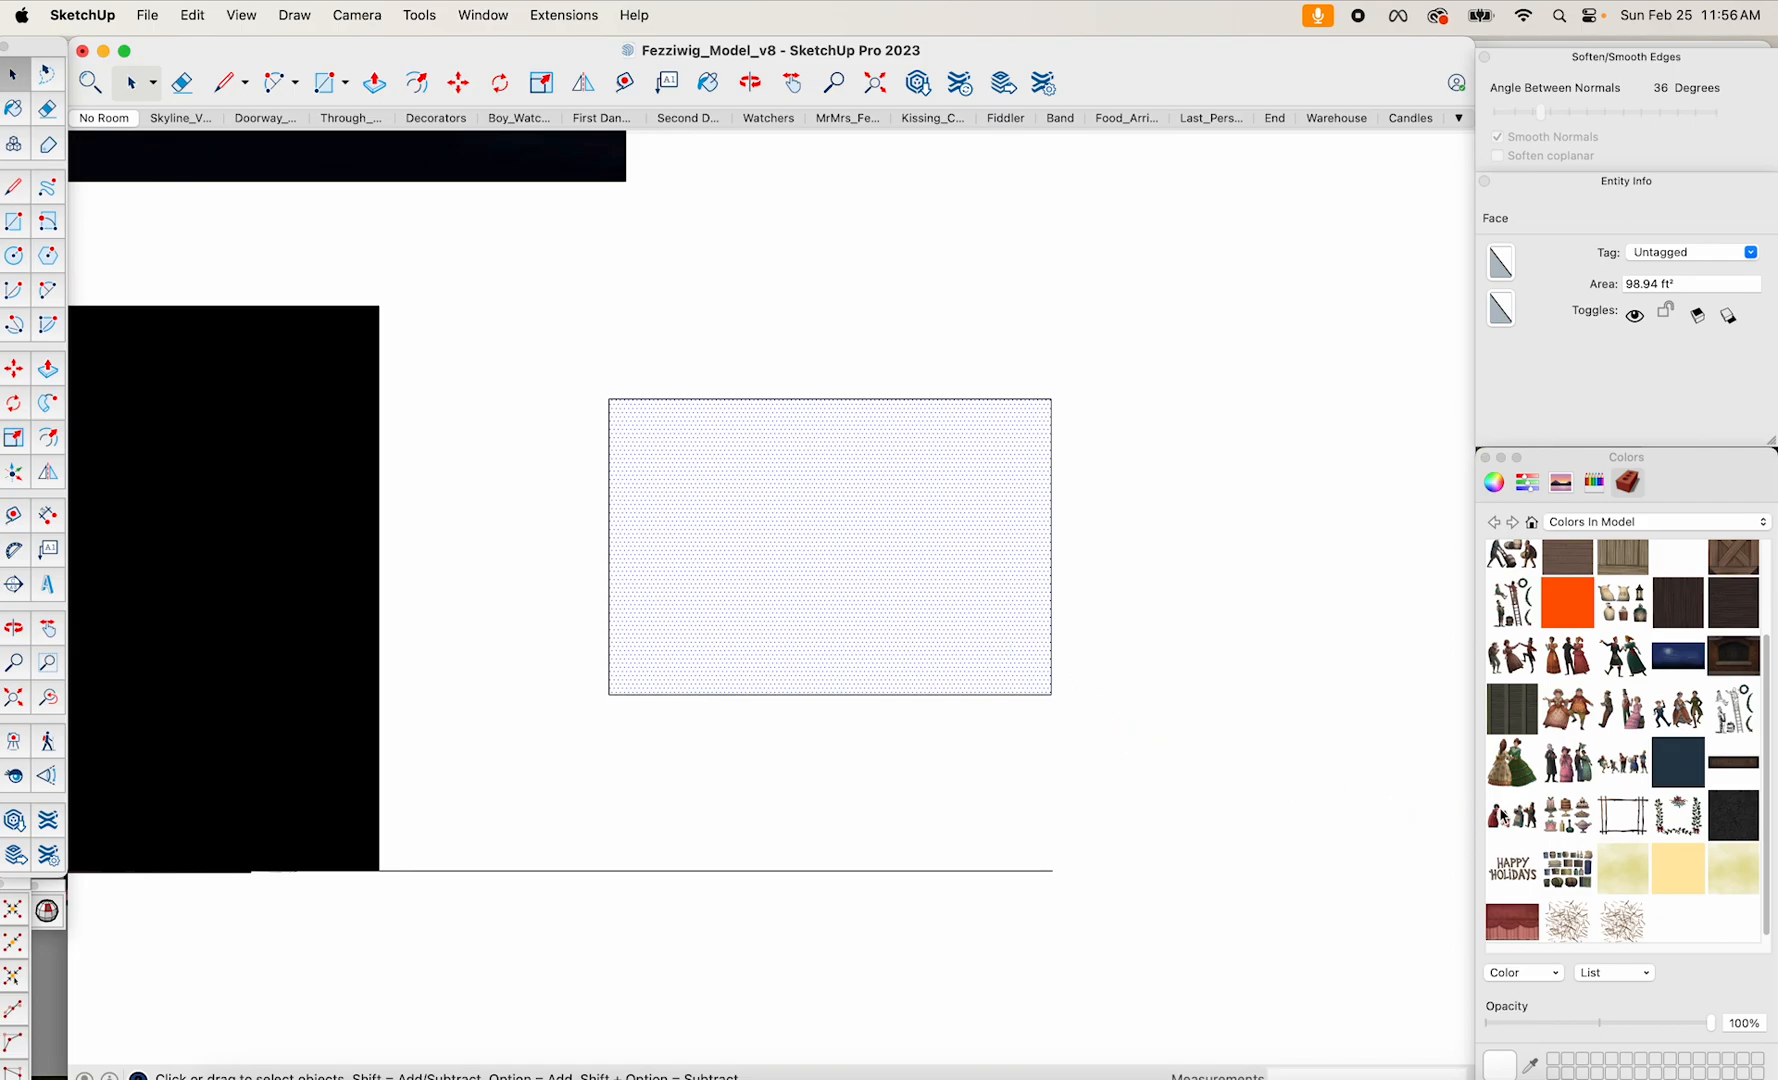
click(1510, 815)
click(830, 548)
scroll(820, 567, up, 1)
scroll(820, 567, up, 3)
key(space)
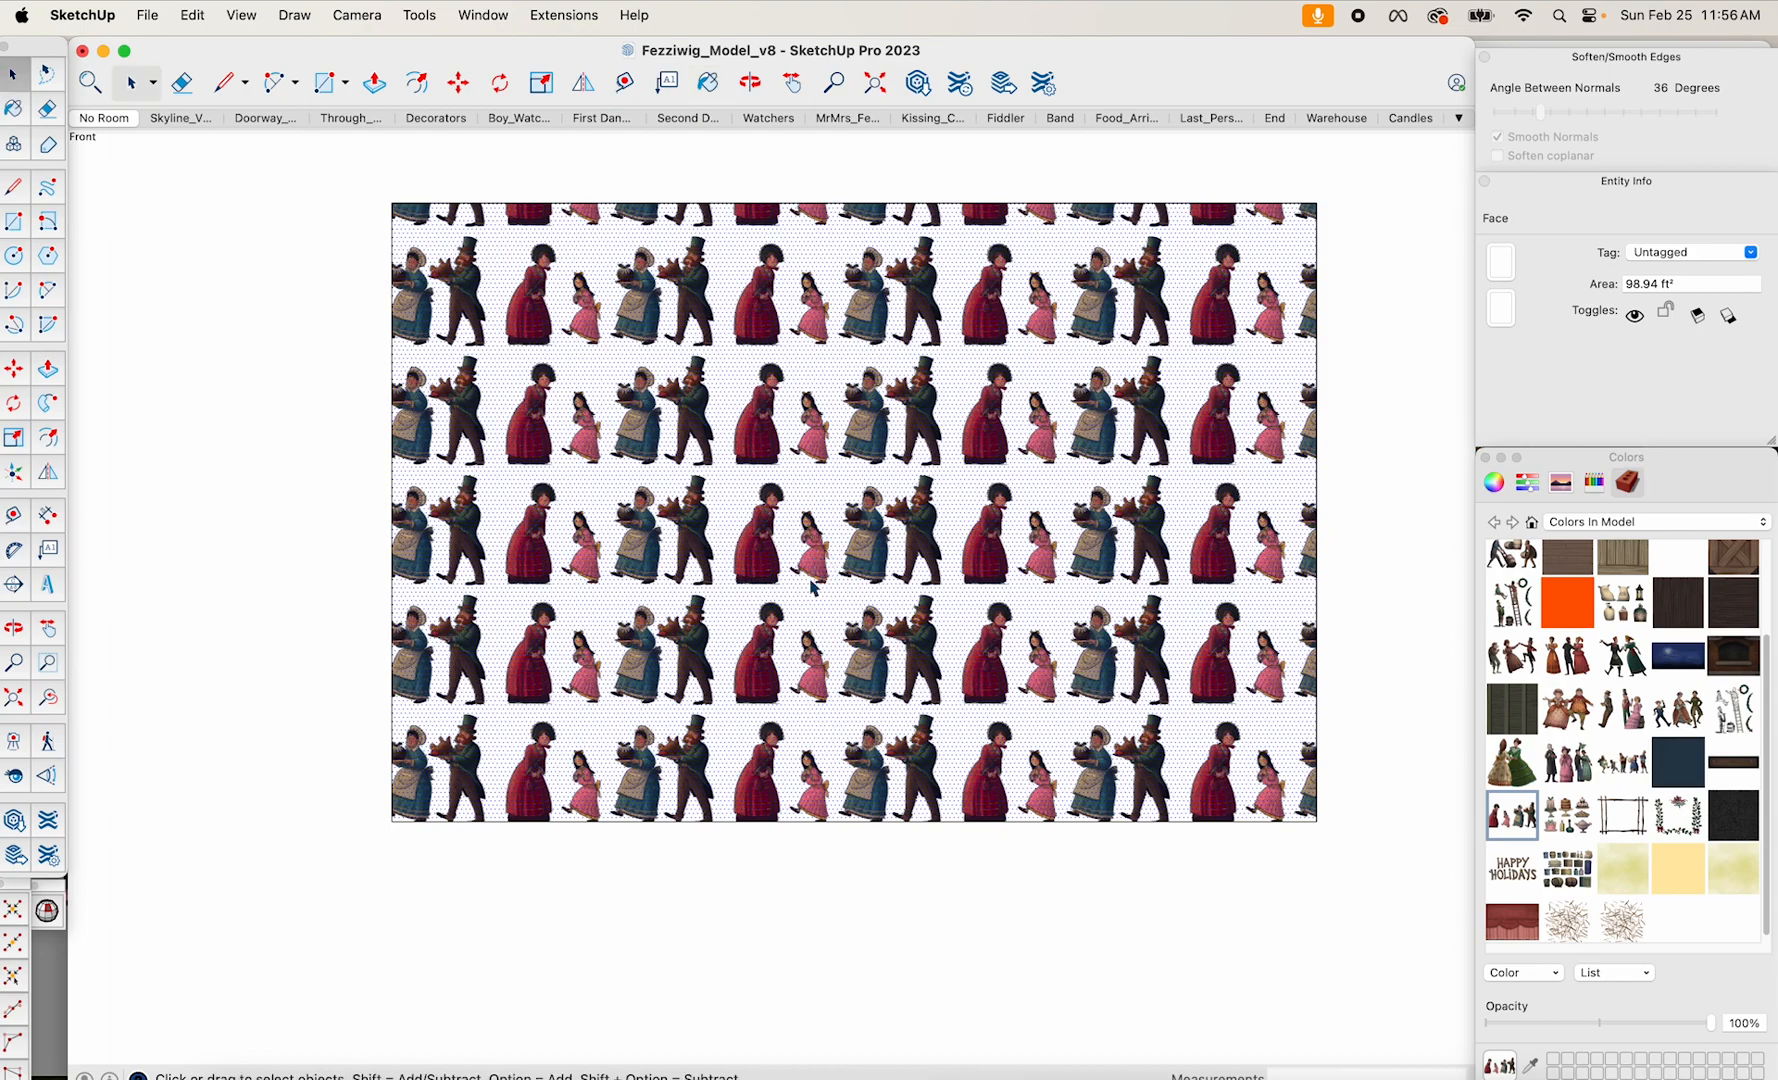
Reposition and scale the texture so one image starts at the rectangle's lower-left corner and spans its full width.
right_click(812, 603)
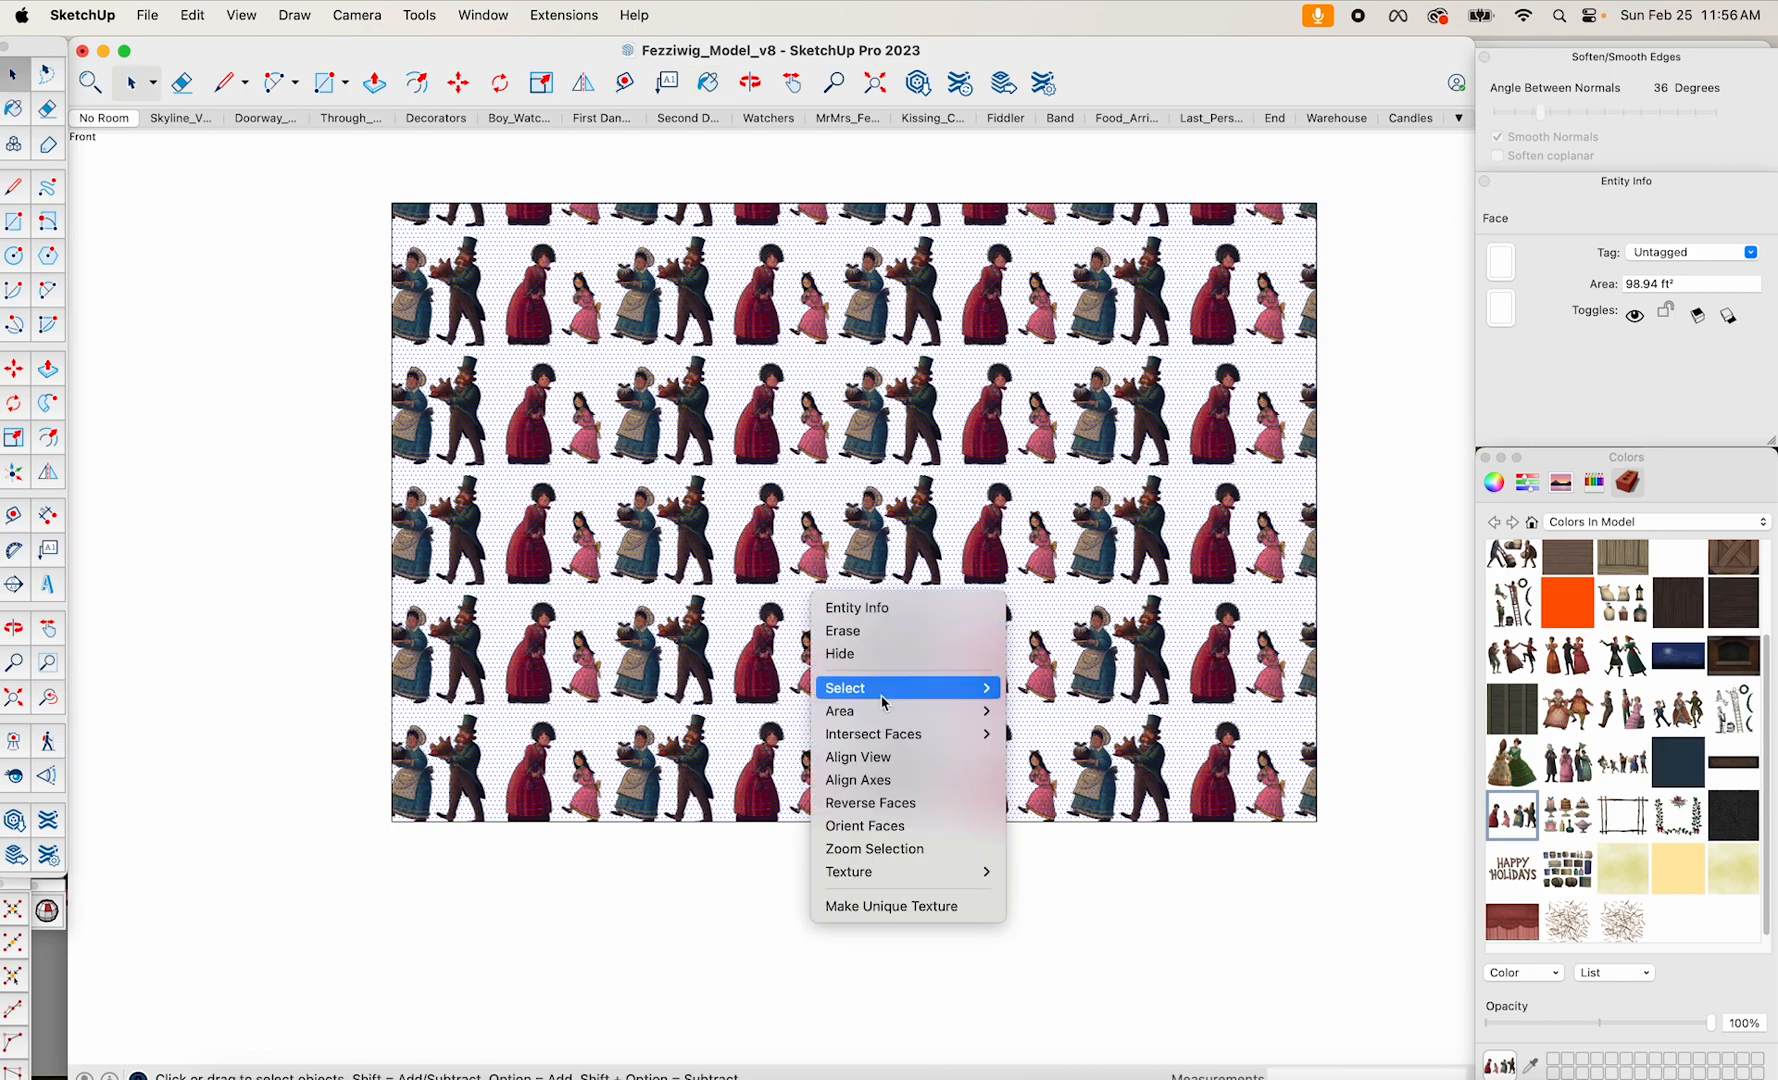
mouse_move(913, 868)
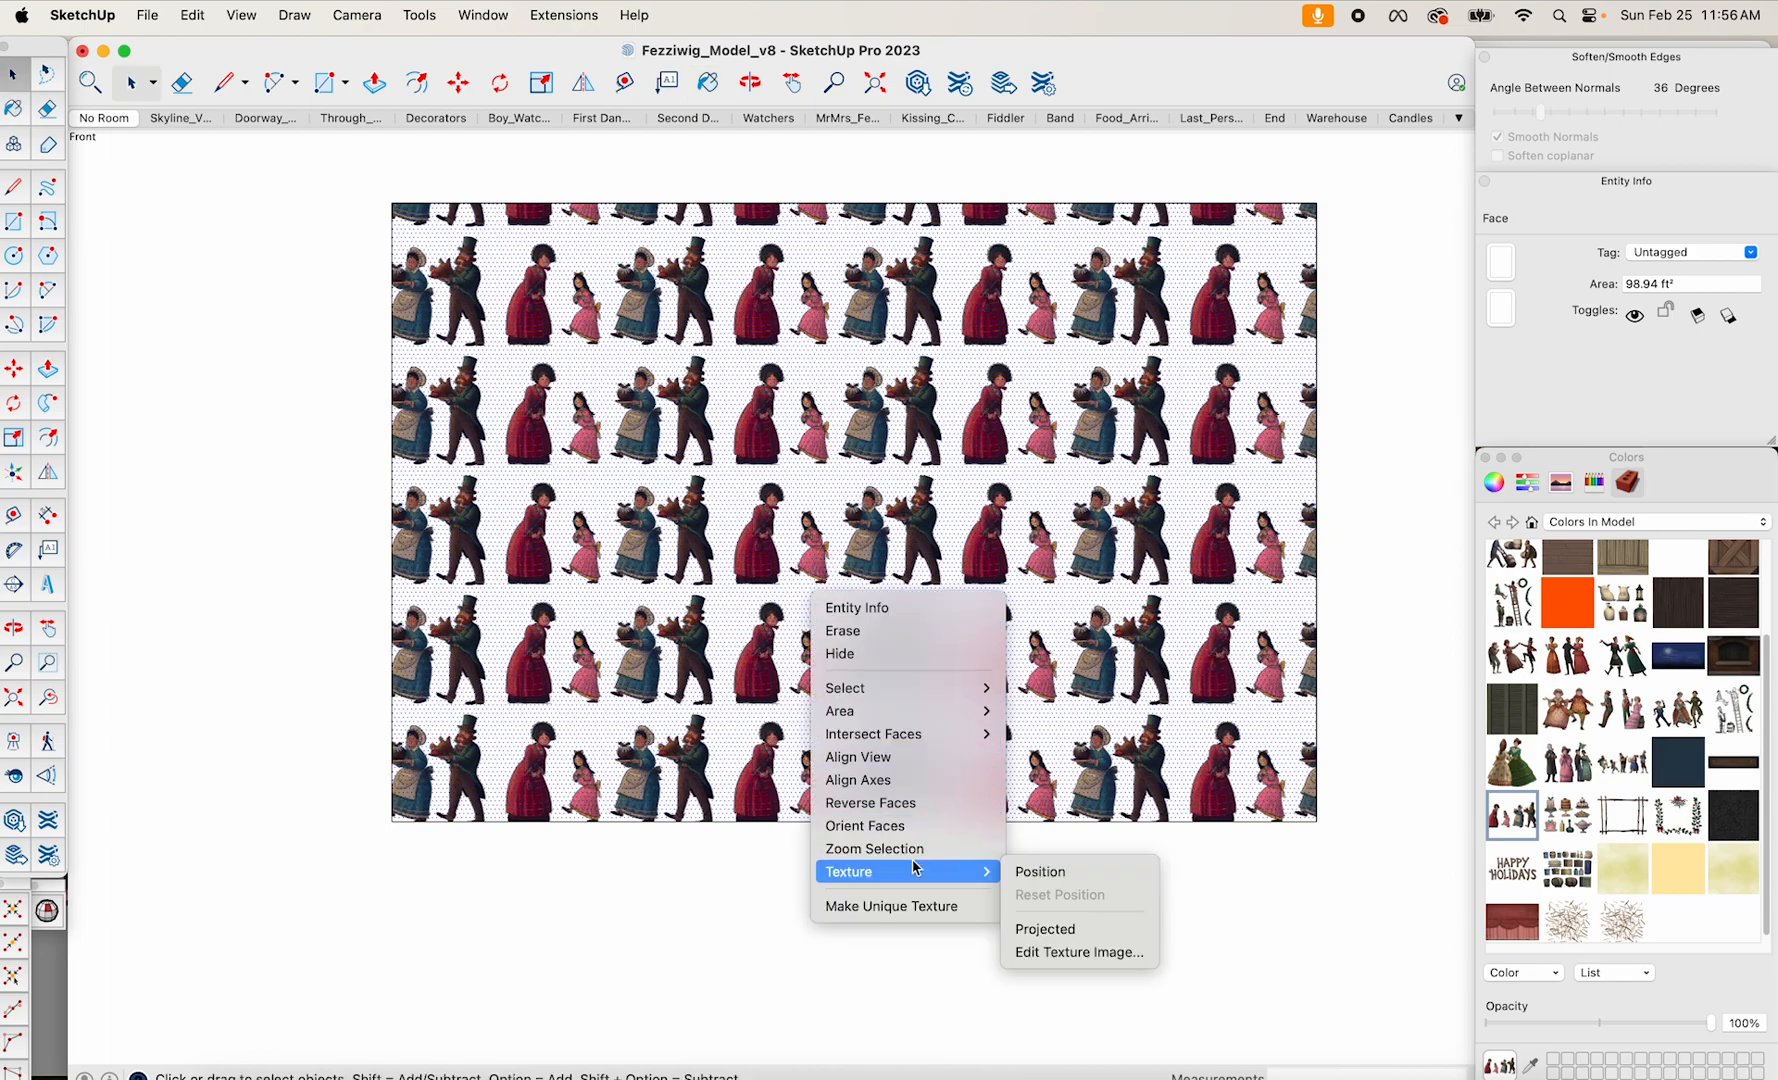
click(1040, 871)
drag(737, 700, 401, 812)
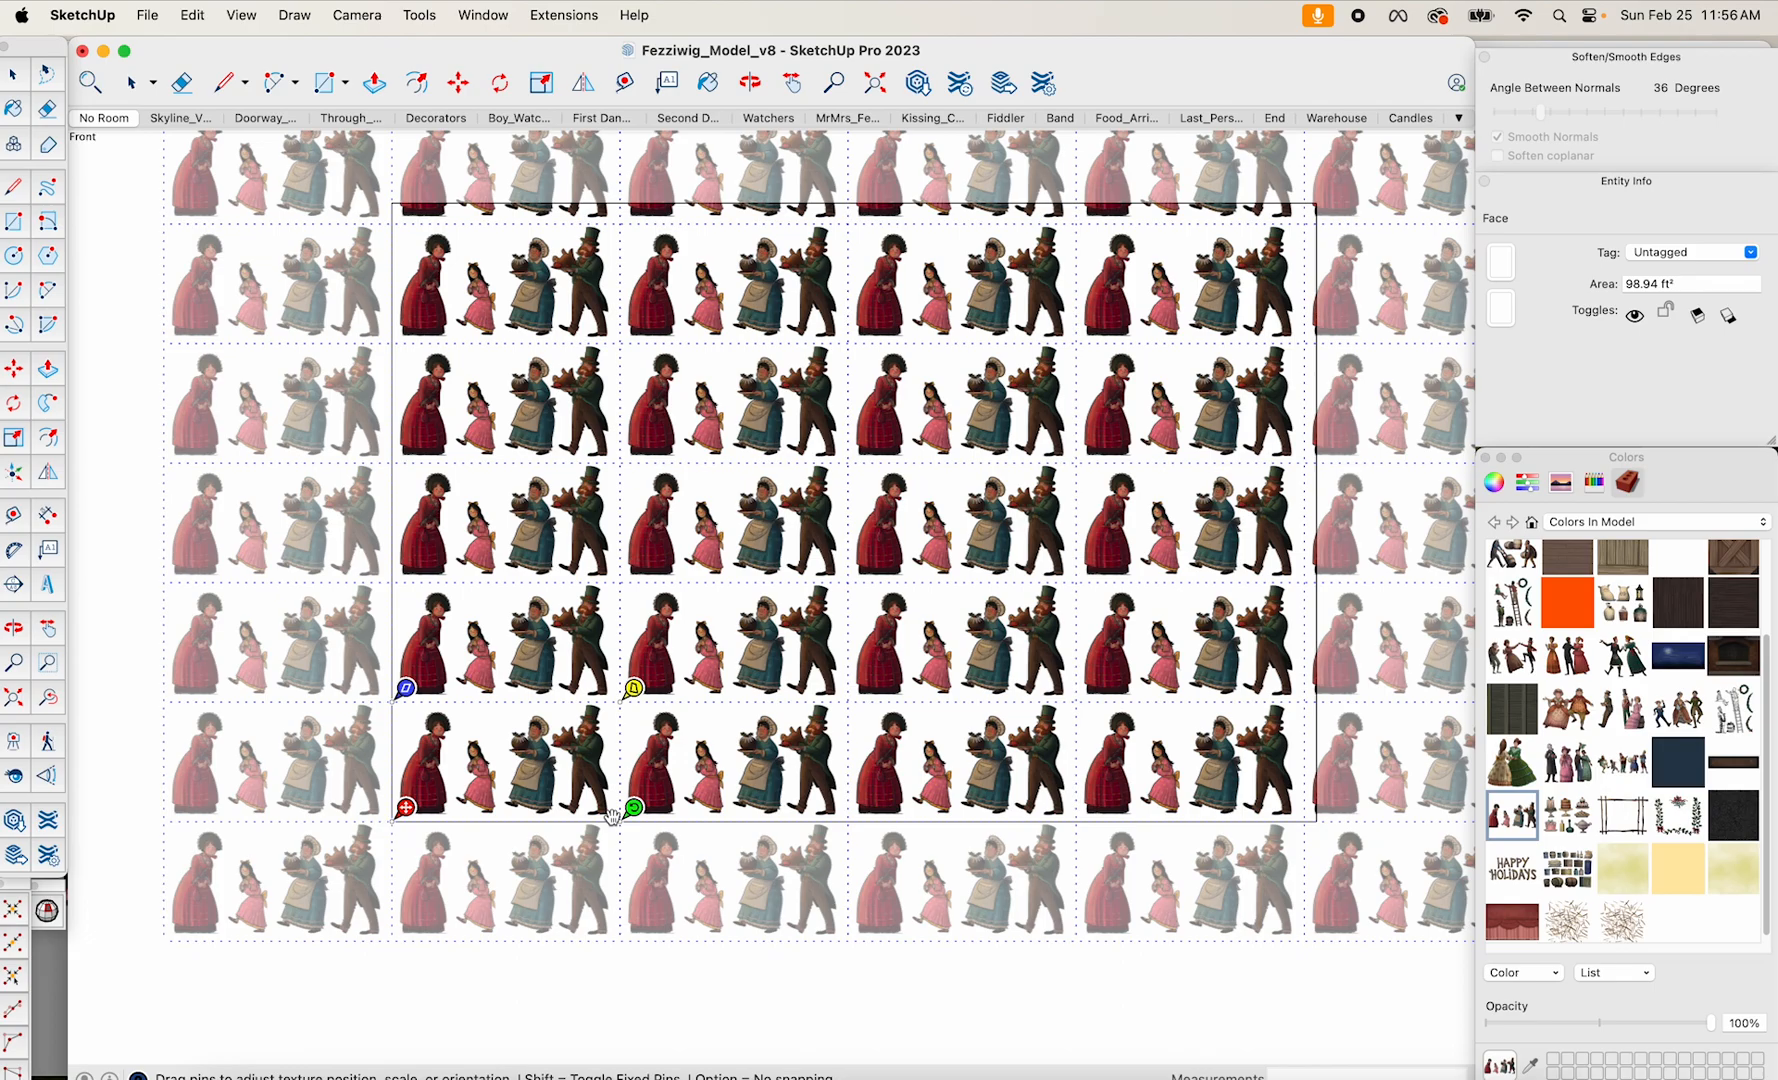
drag(636, 812, 1336, 822)
scroll(1336, 822, down, 5)
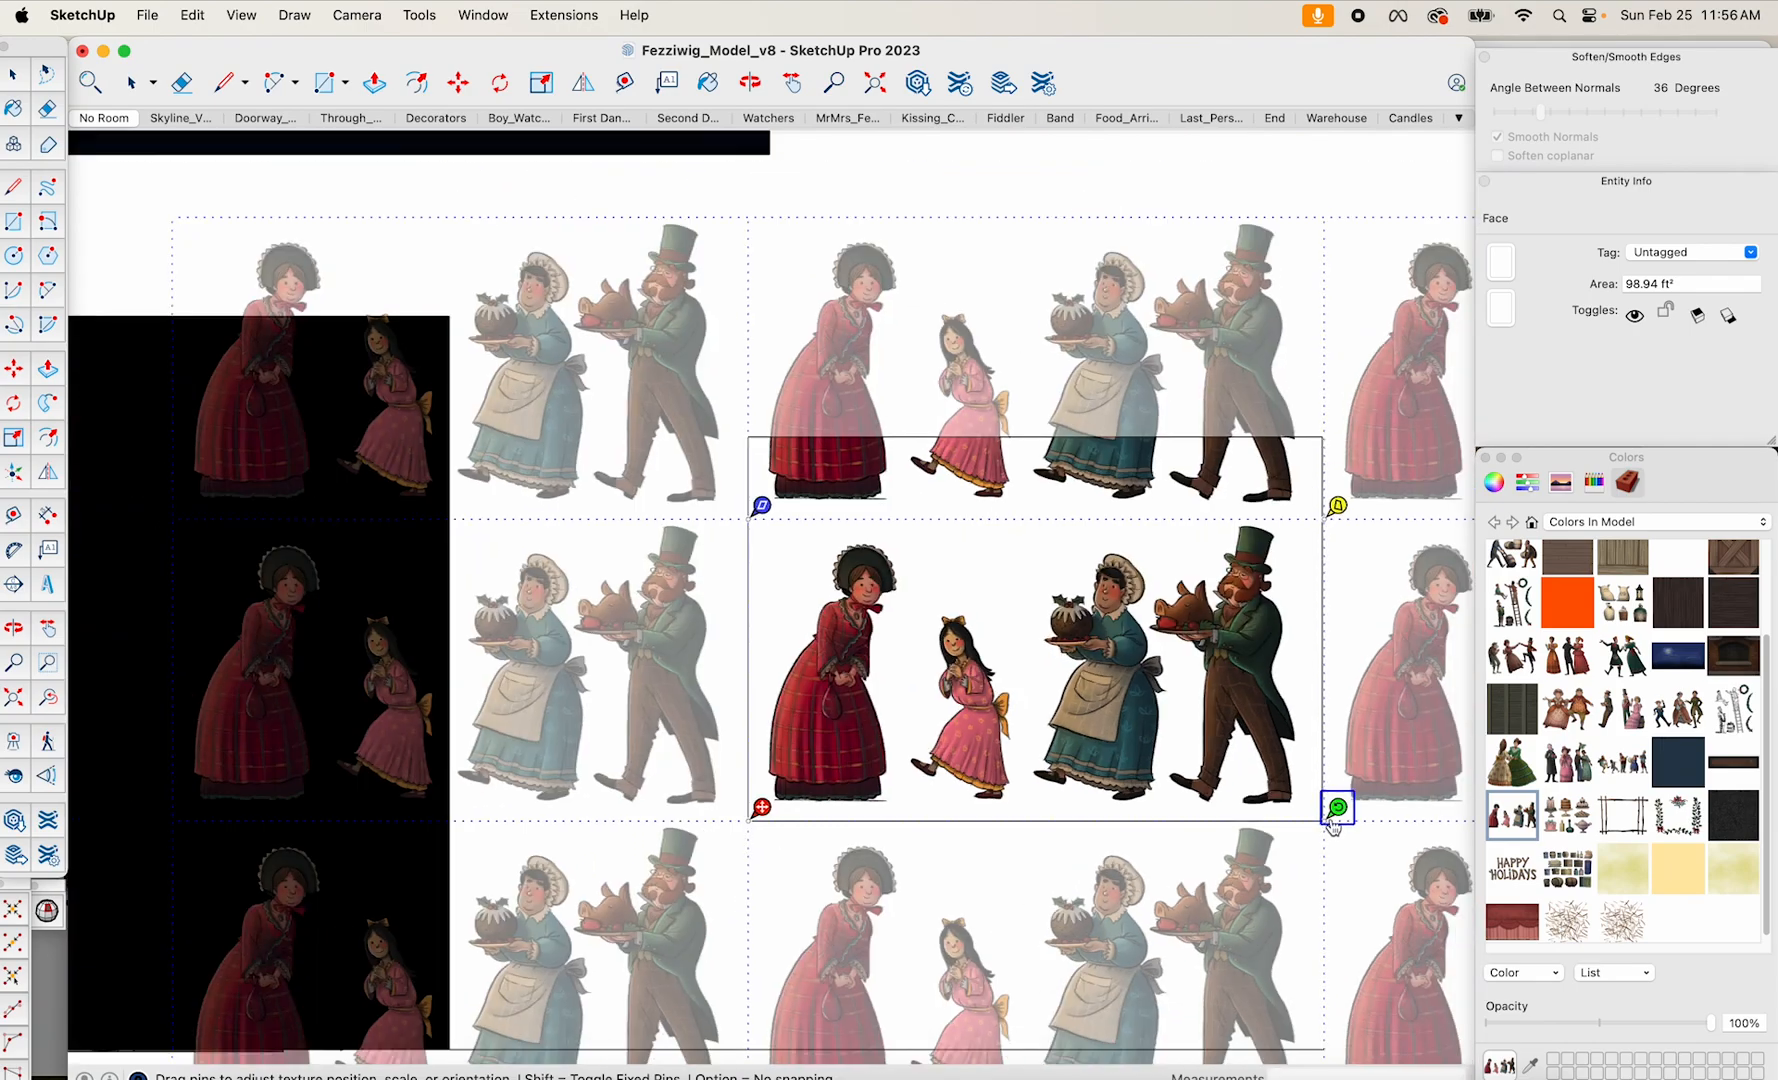
click(1245, 348)
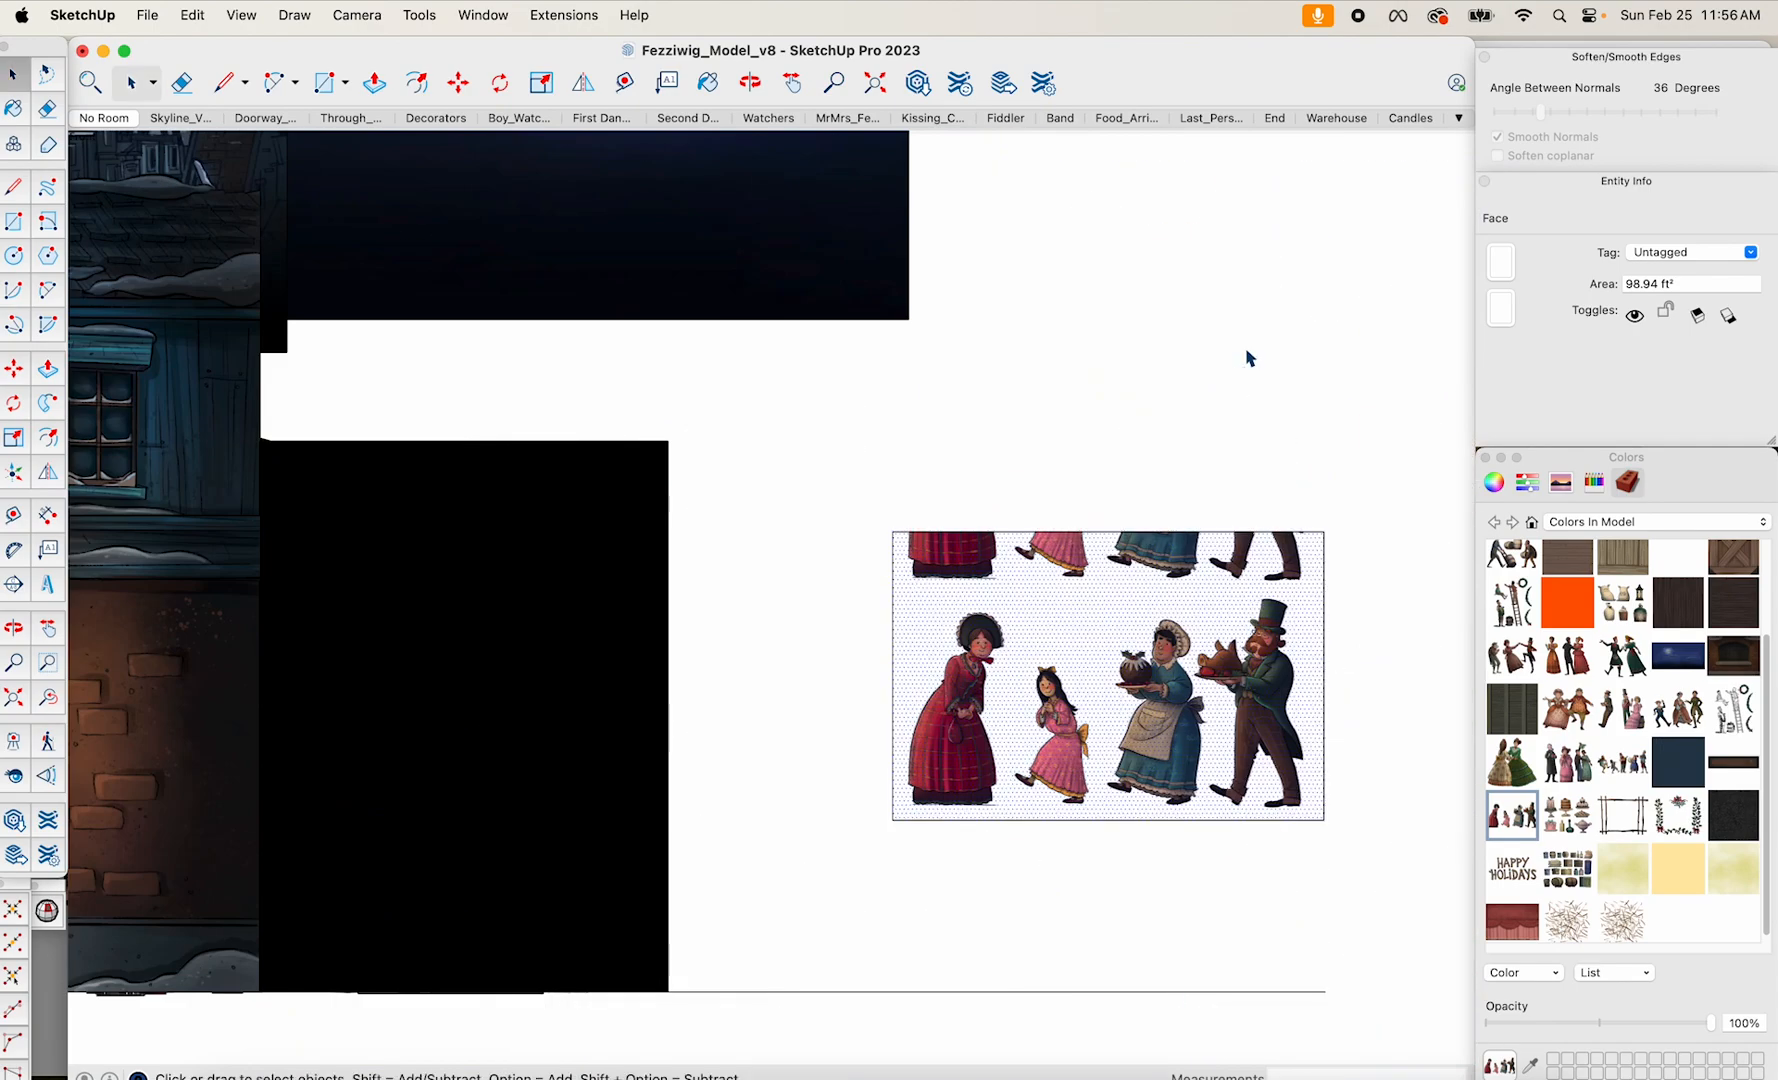
Trace a closed straight-line outline loosely around the woman in the red plaid dress, with a horizontal base at her hem.
scroll(1151, 830, up, 6)
shift+middle_drag(1043, 670, 1041, 620)
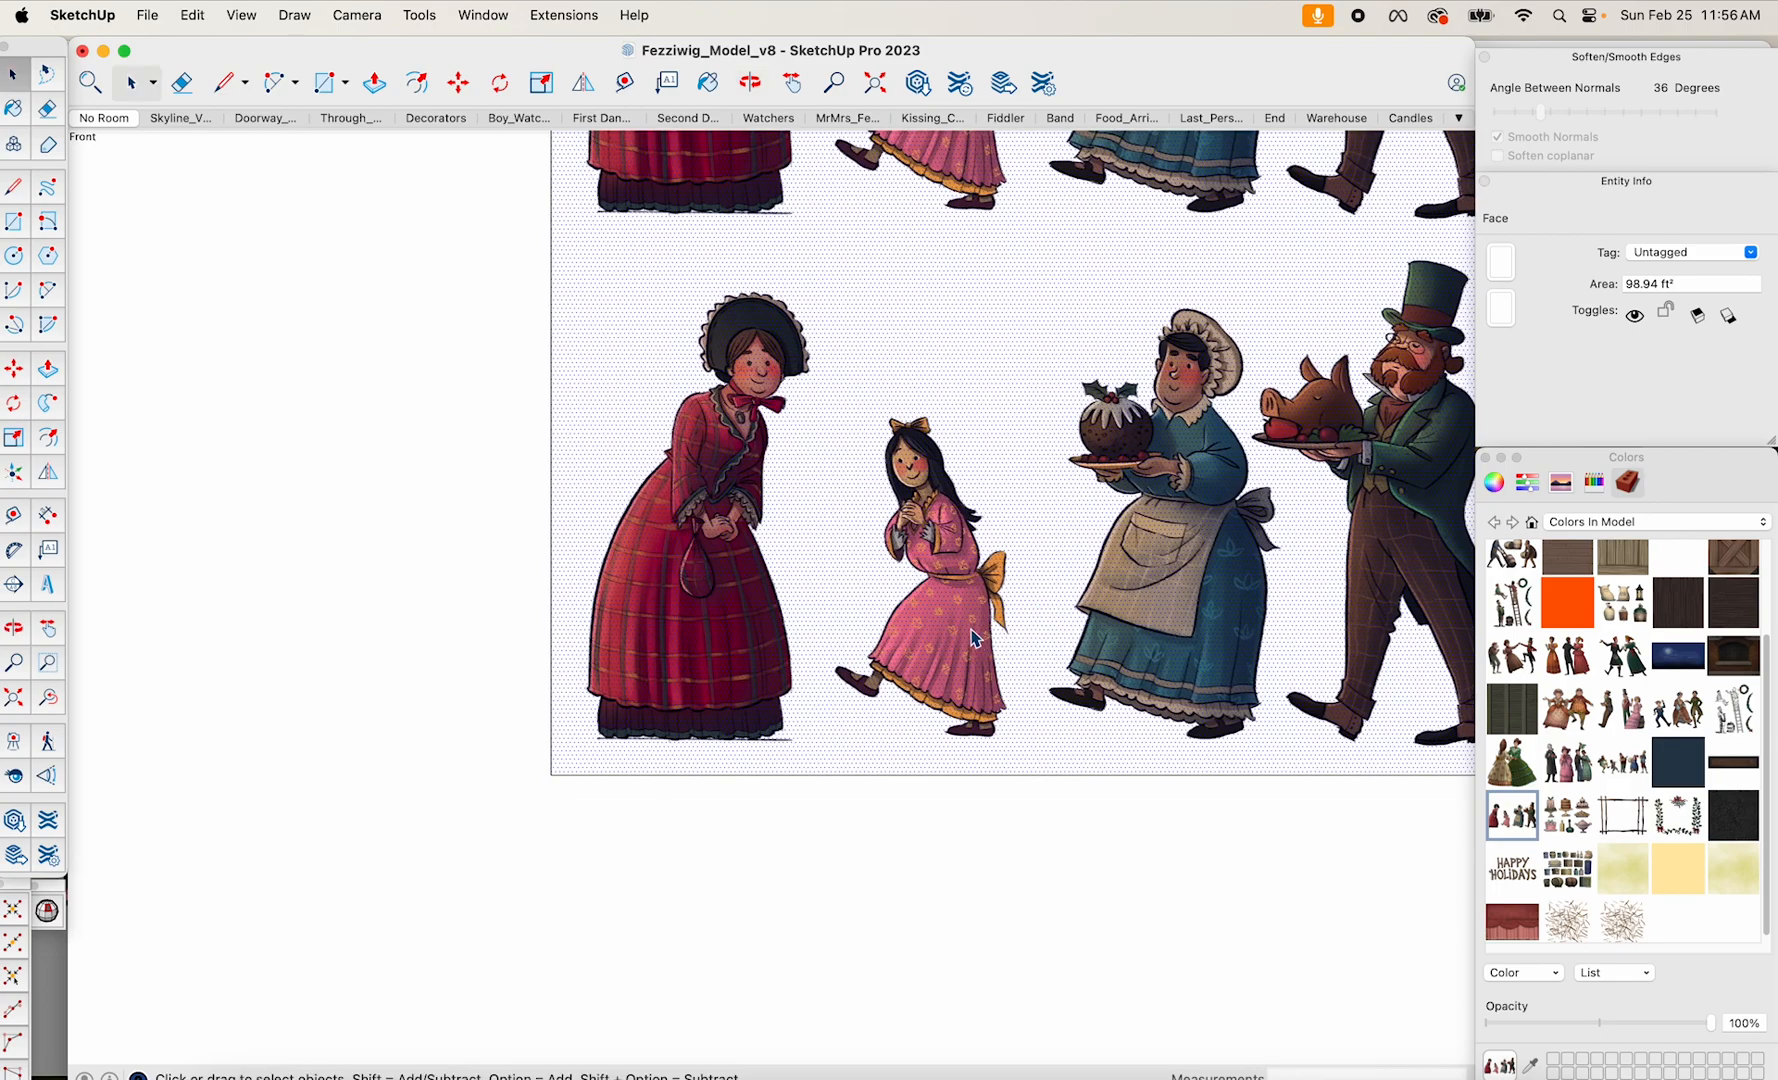
shift+middle_drag(963, 622, 950, 740)
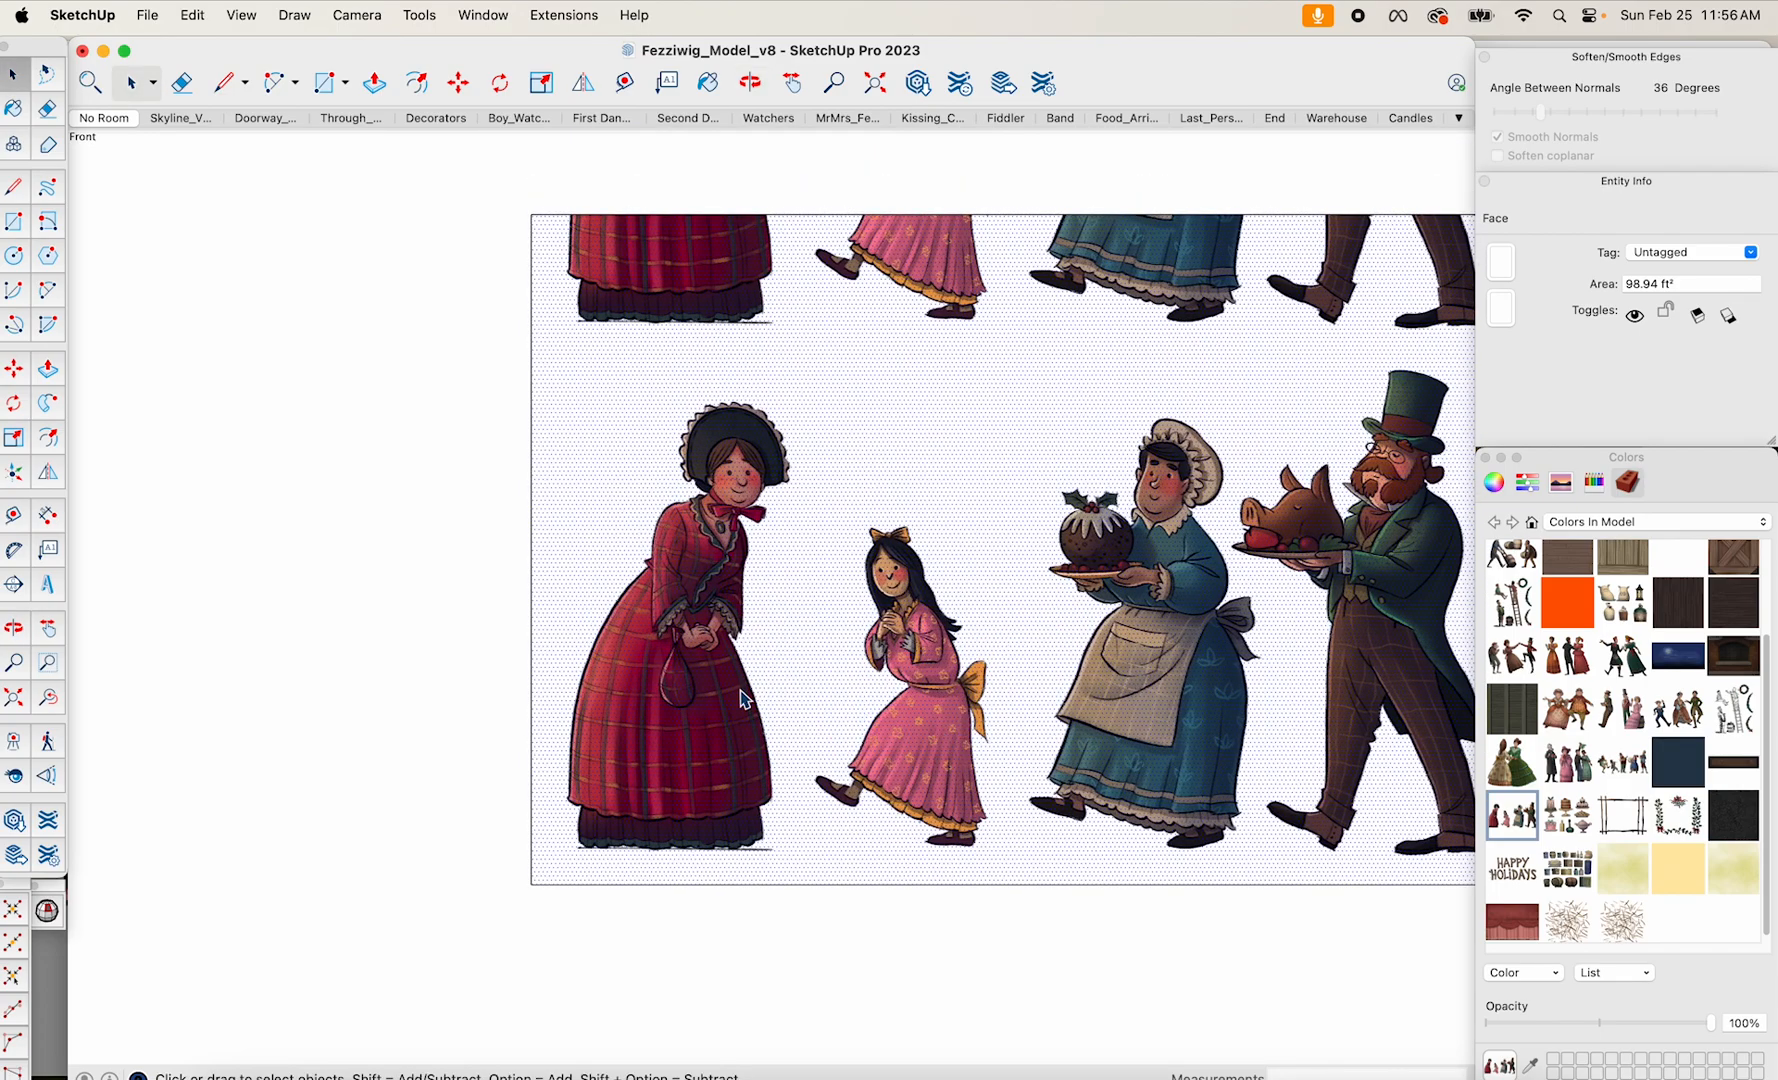
click(460, 697)
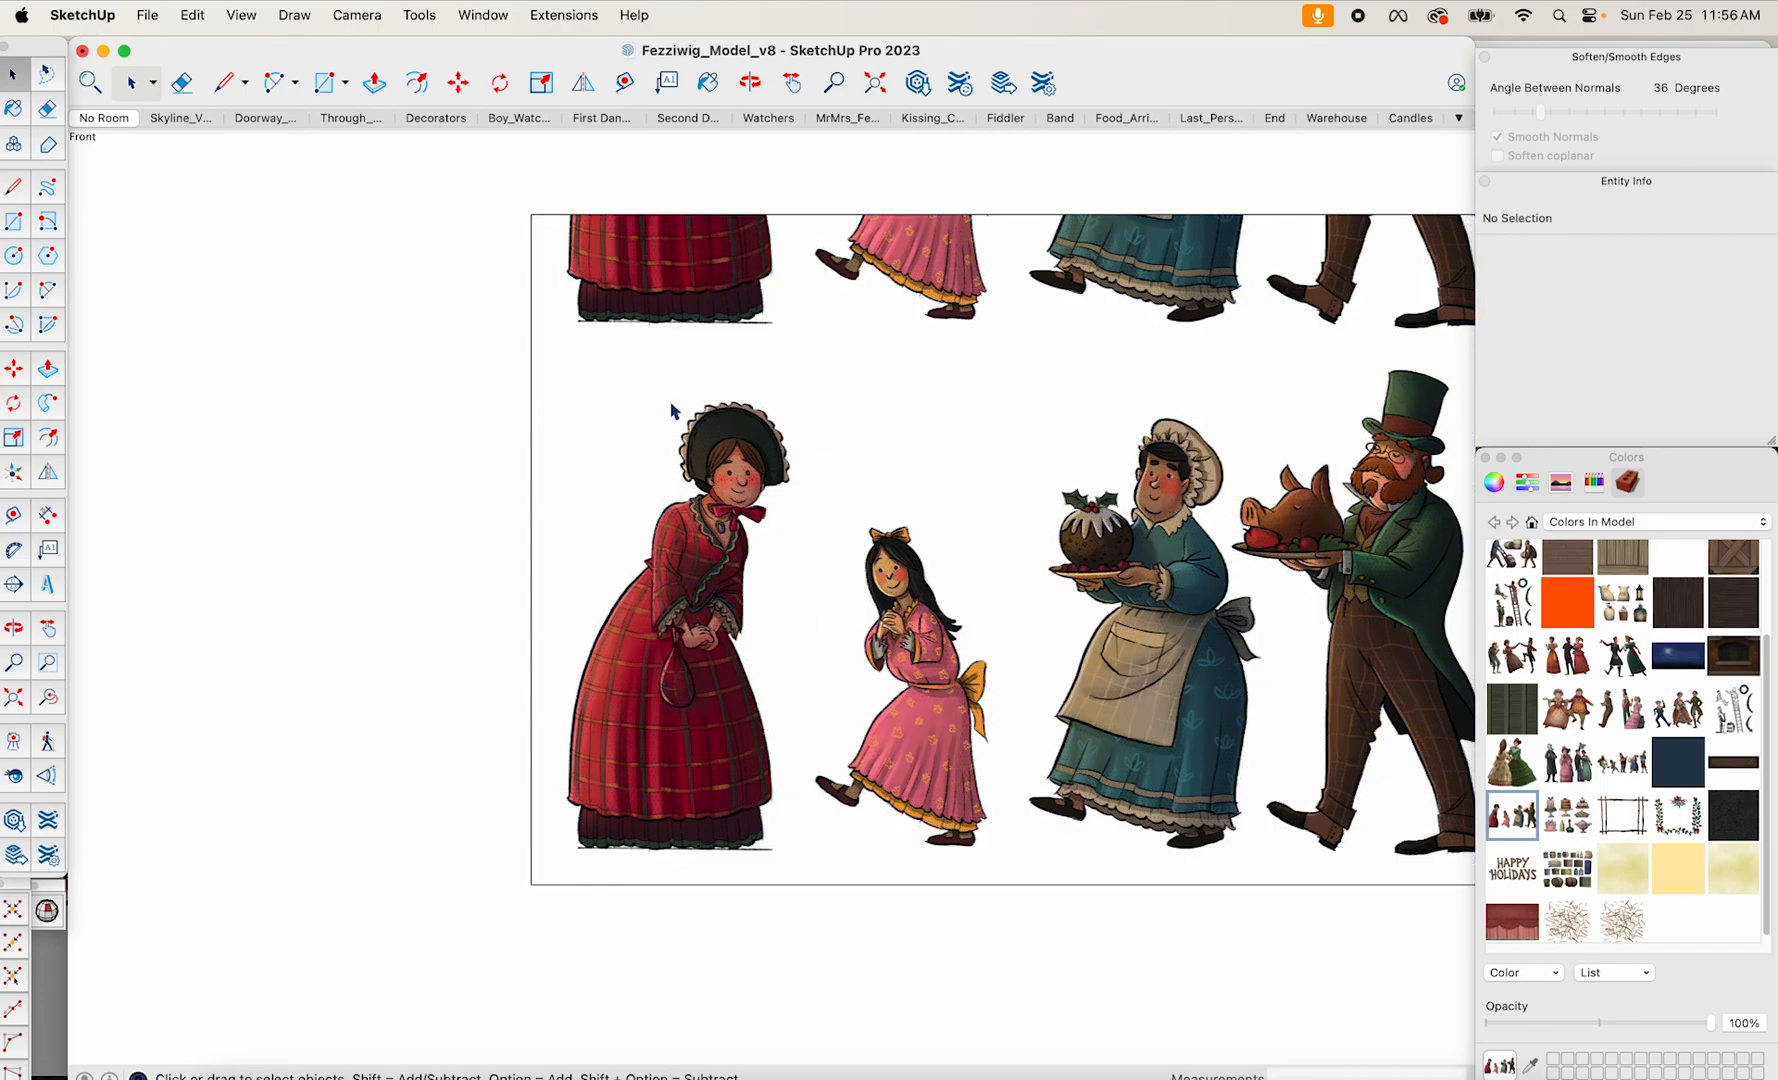
scroll(905, 349, up, 1)
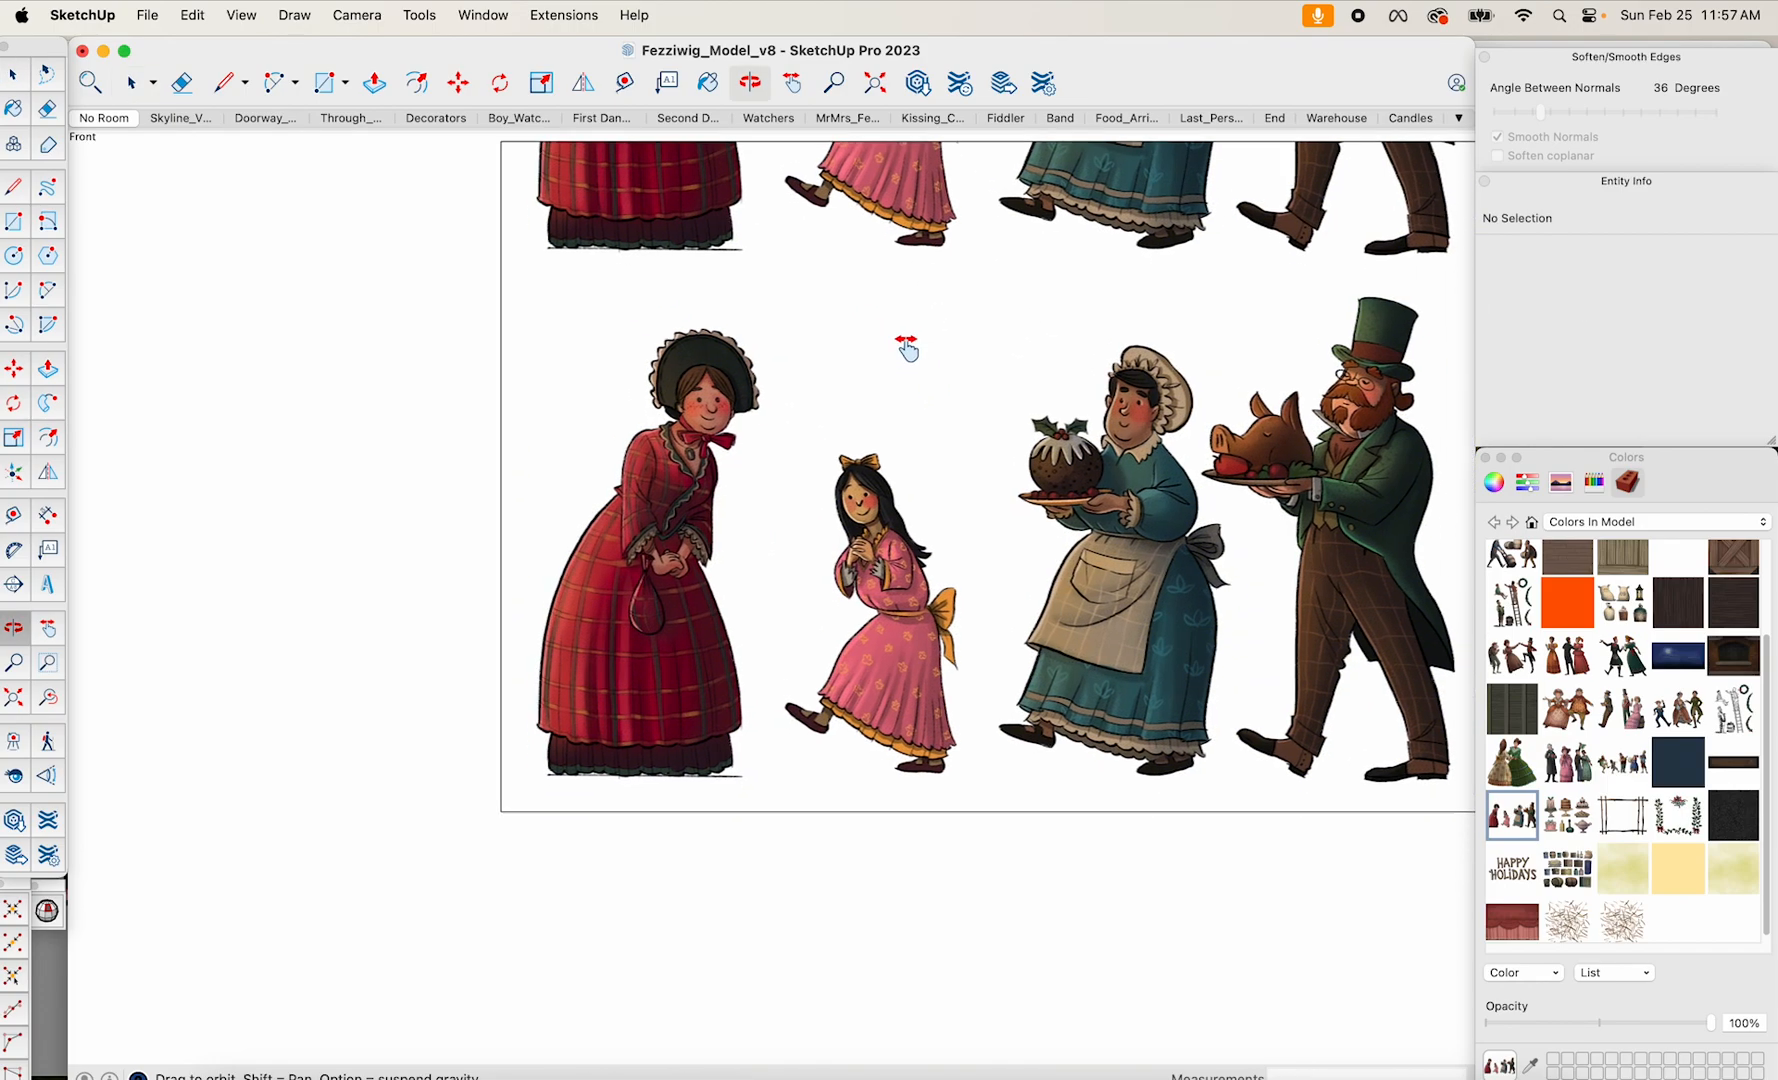
scroll(788, 505, up, 3)
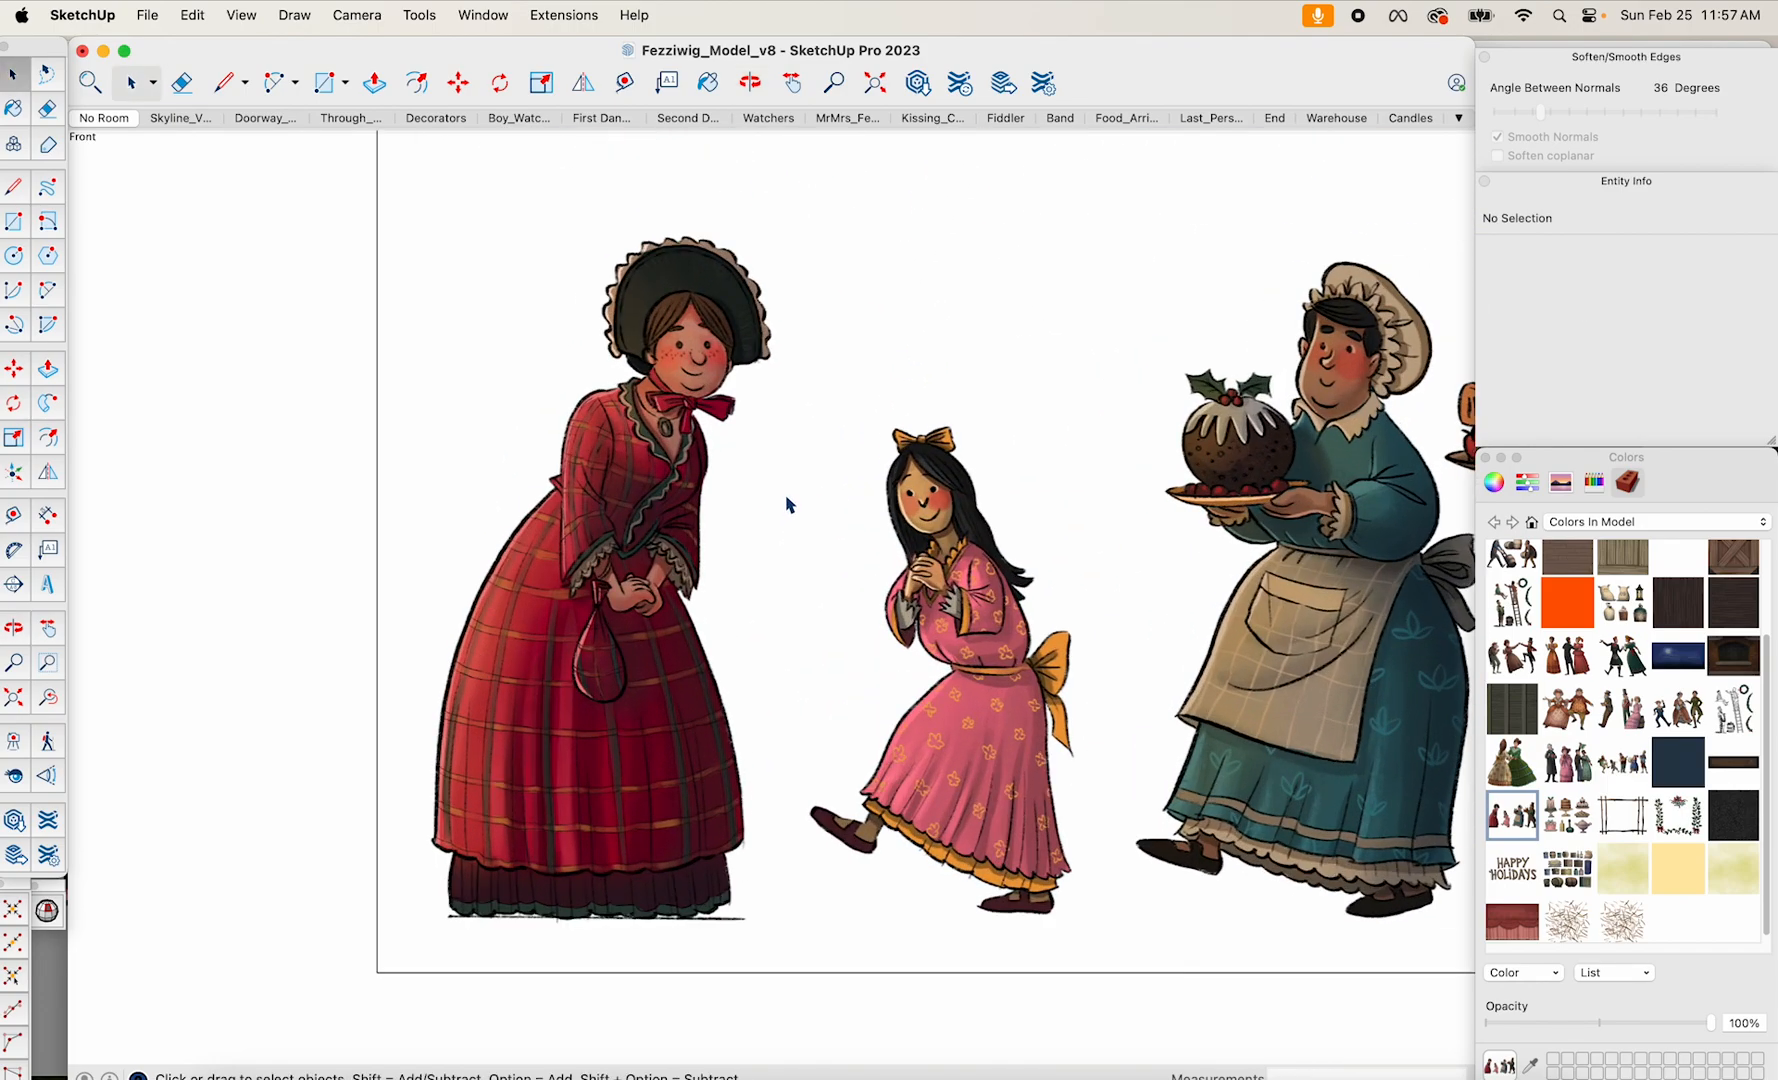
shift+middle_drag(779, 516, 742, 536)
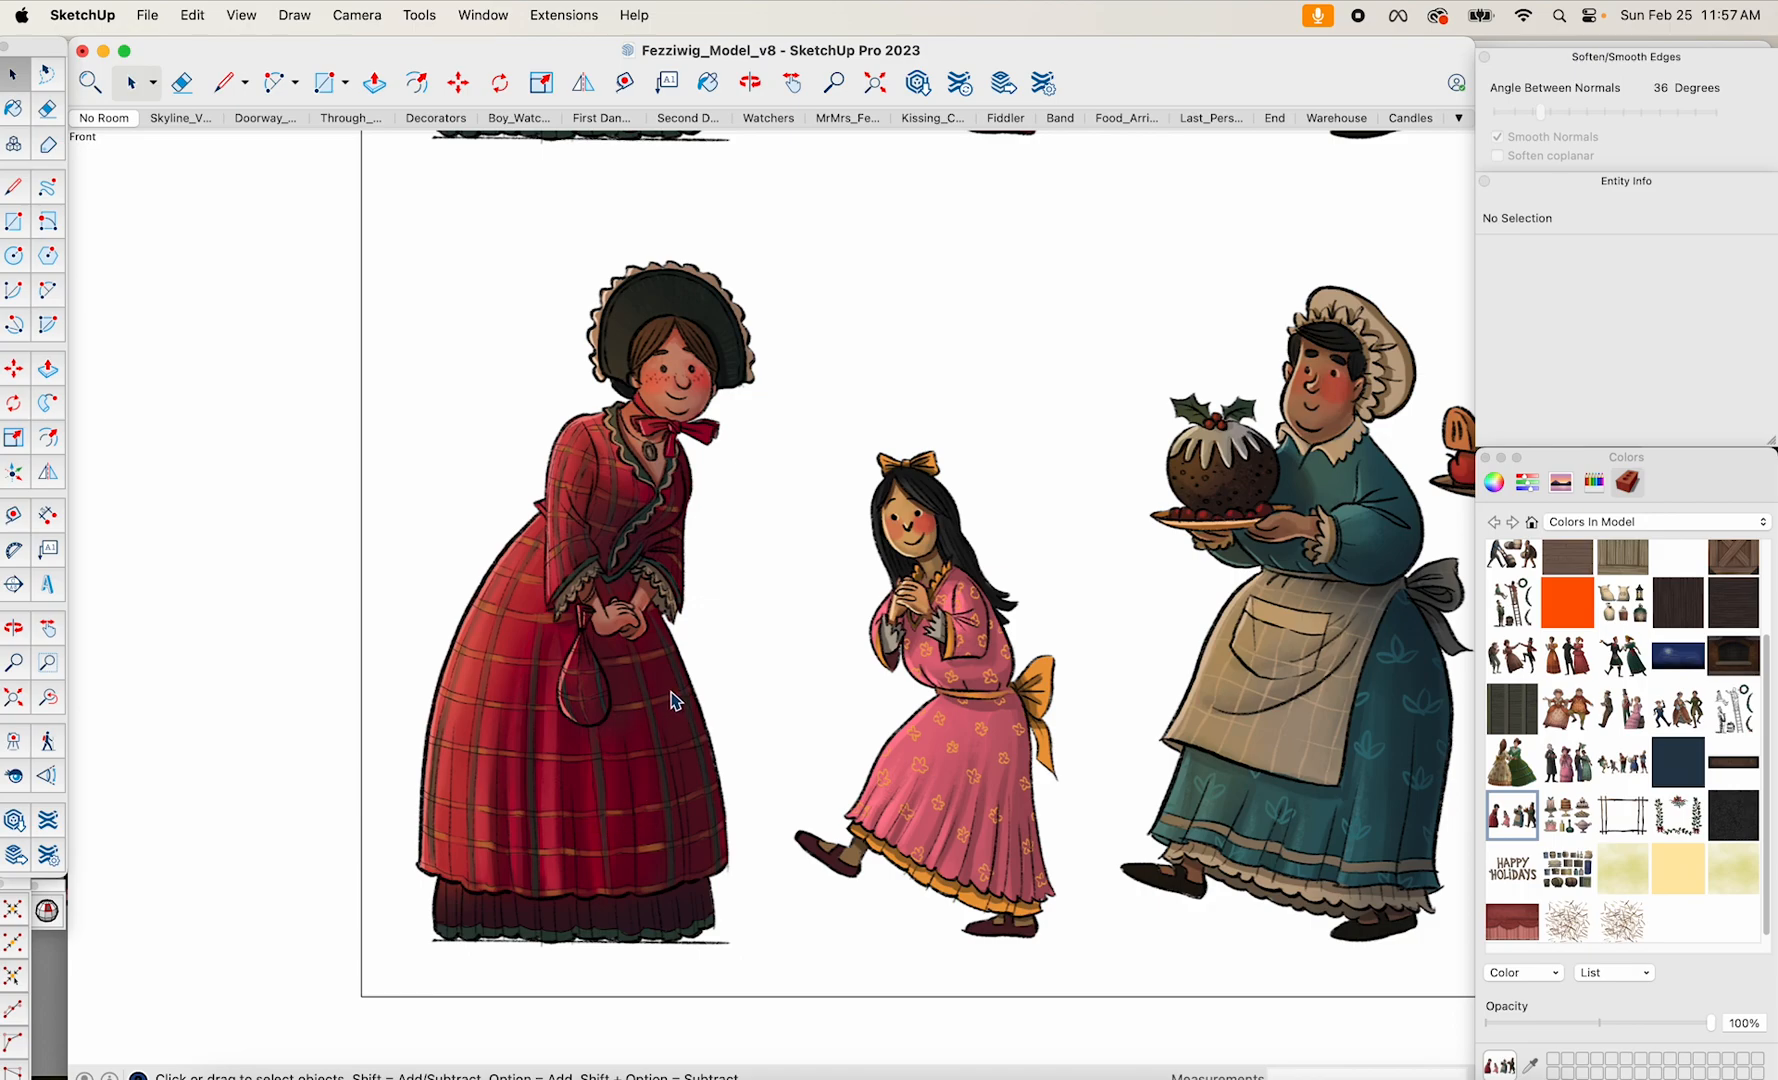
click(16, 189)
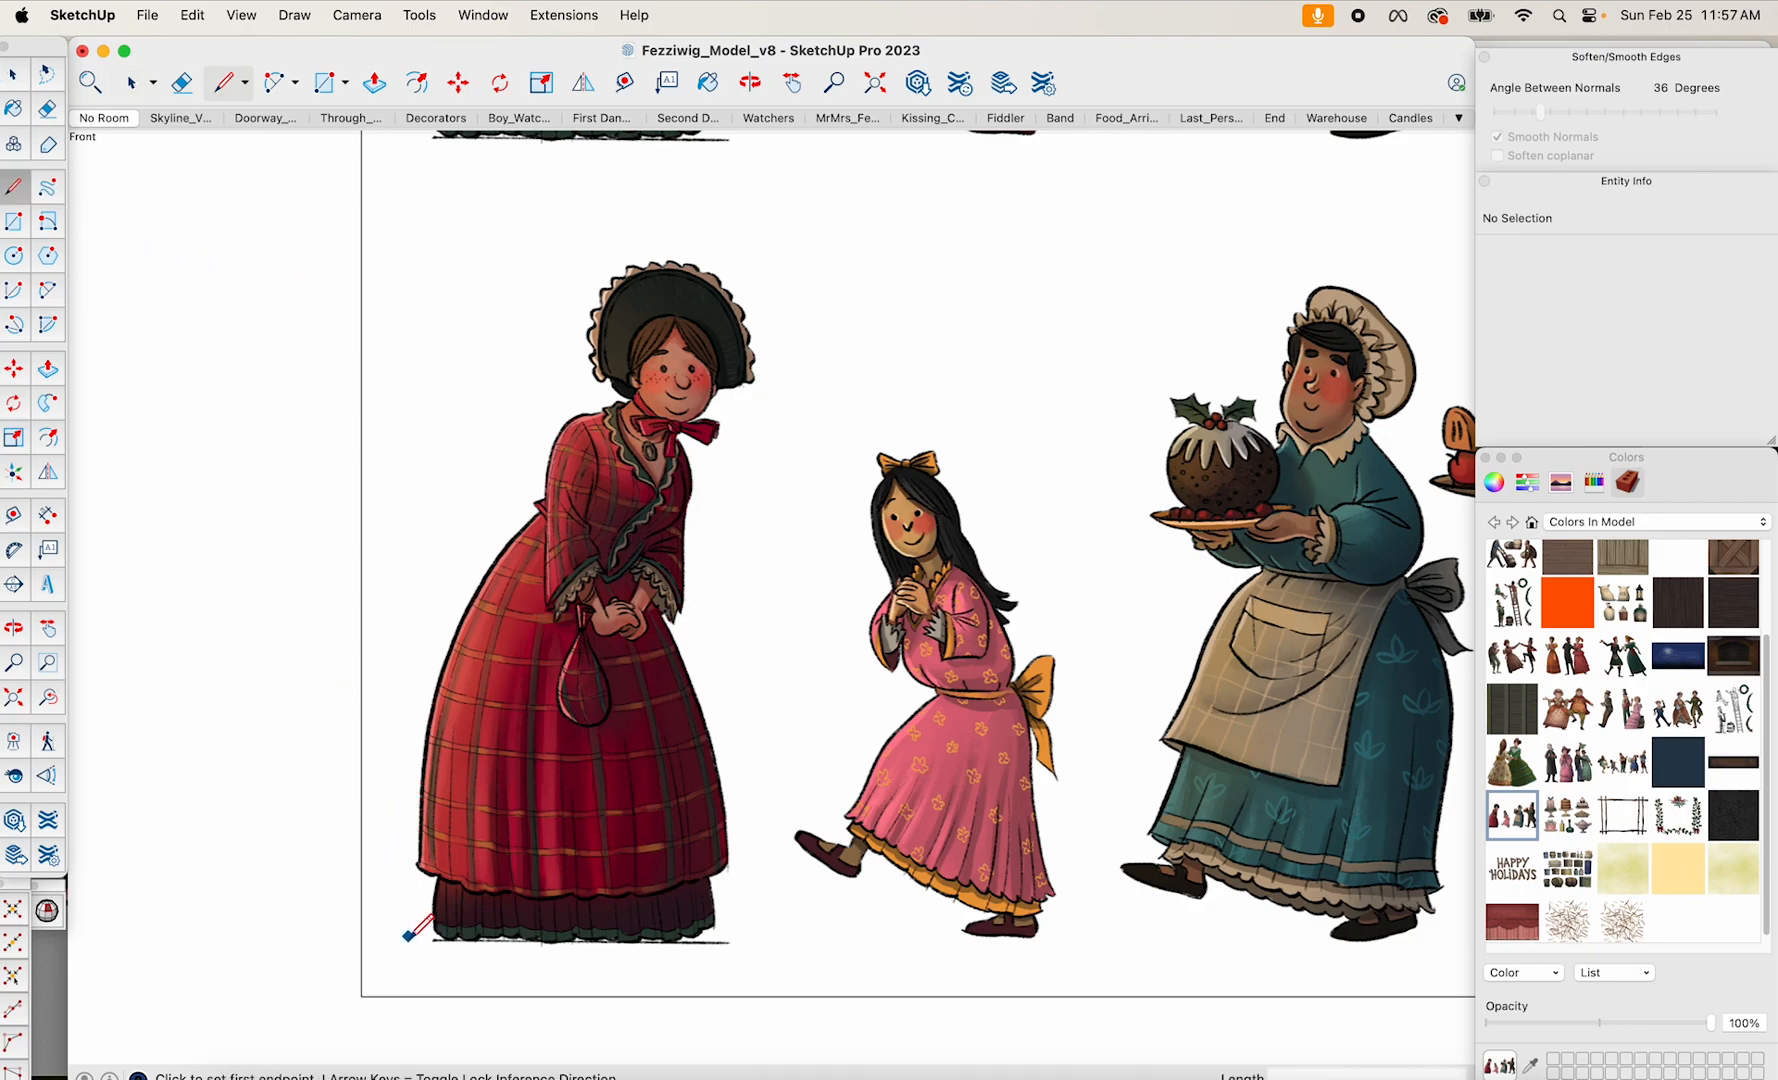
click(403, 937)
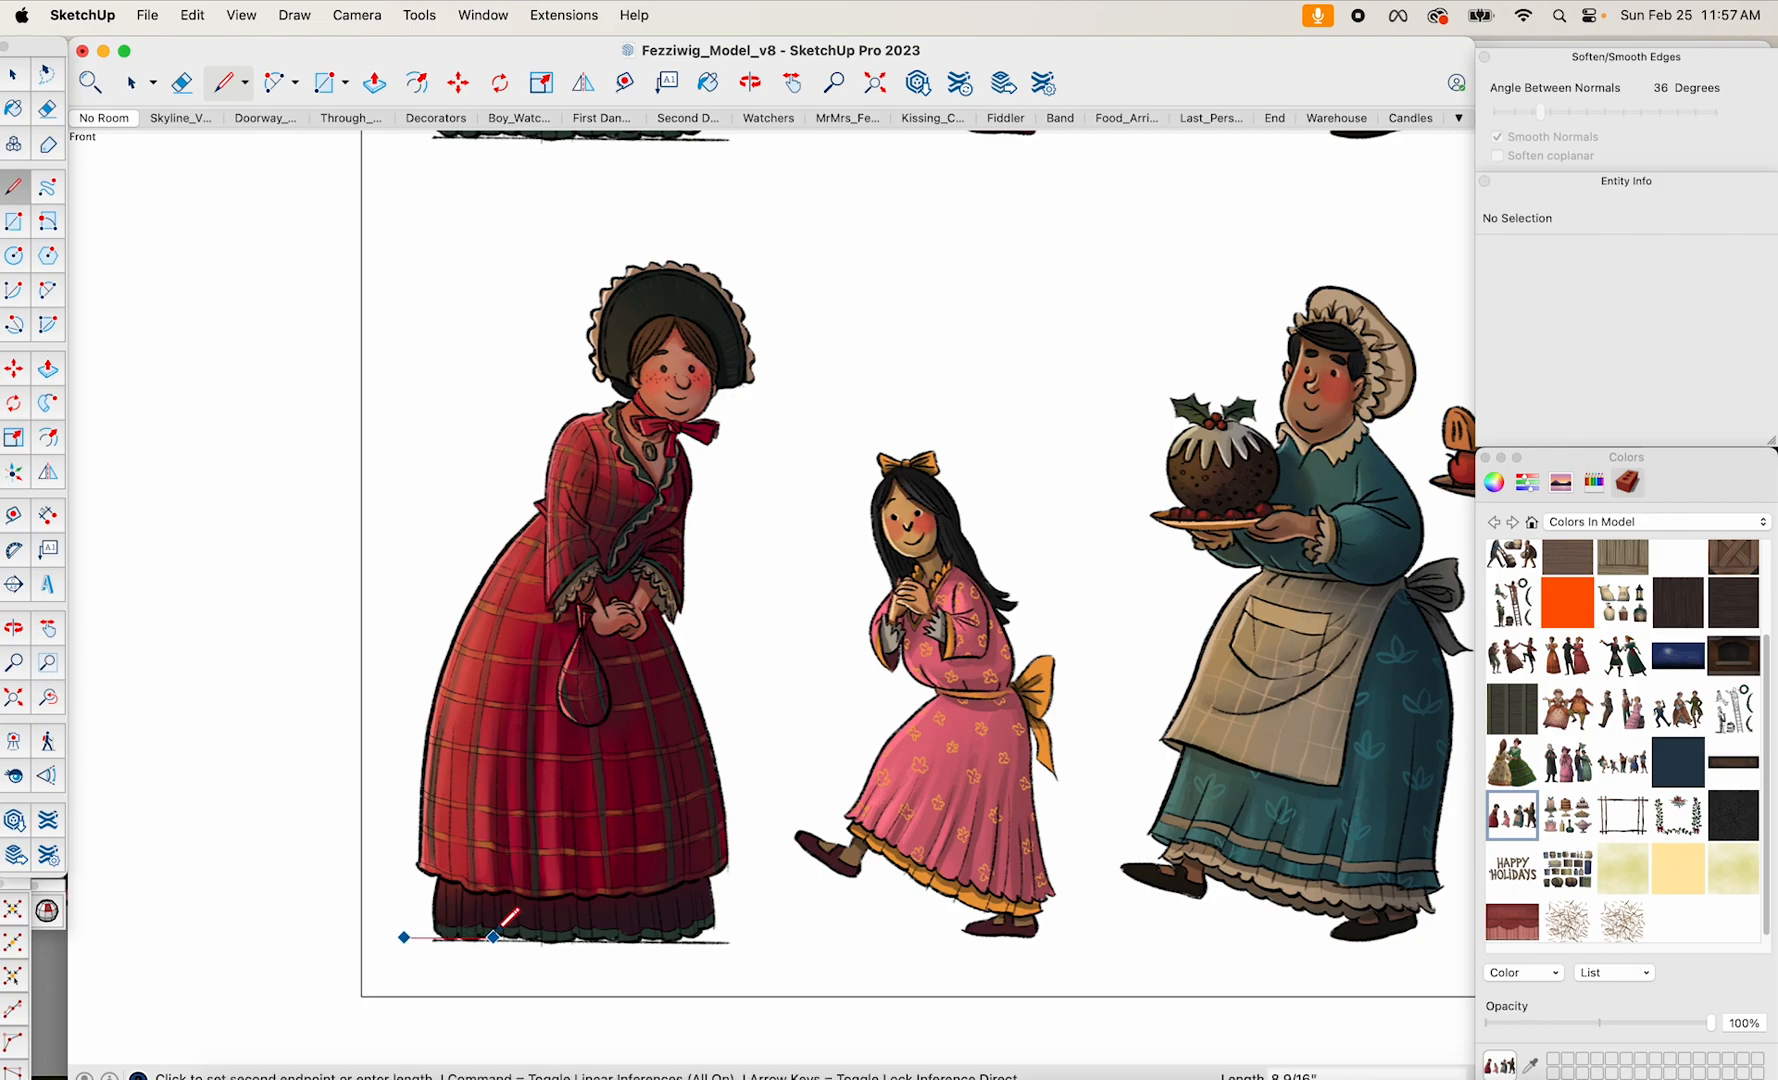
click(732, 937)
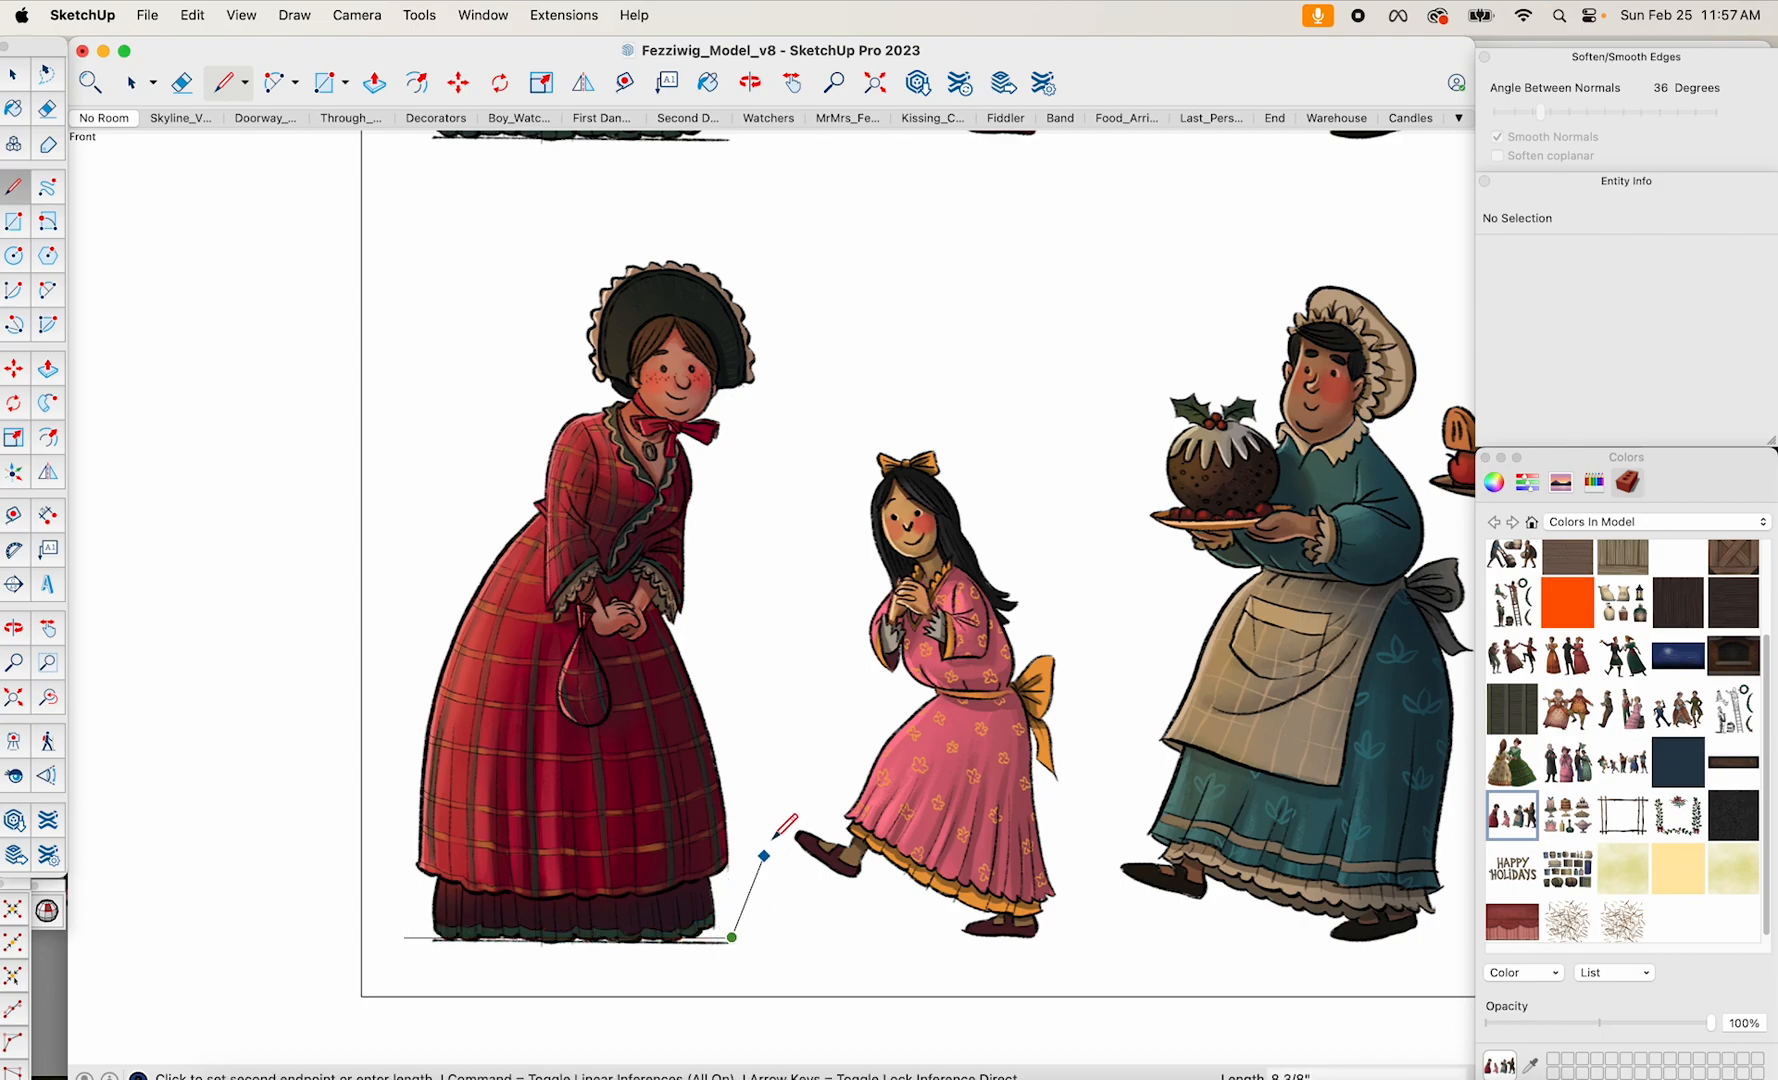
click(782, 740)
click(721, 486)
click(801, 326)
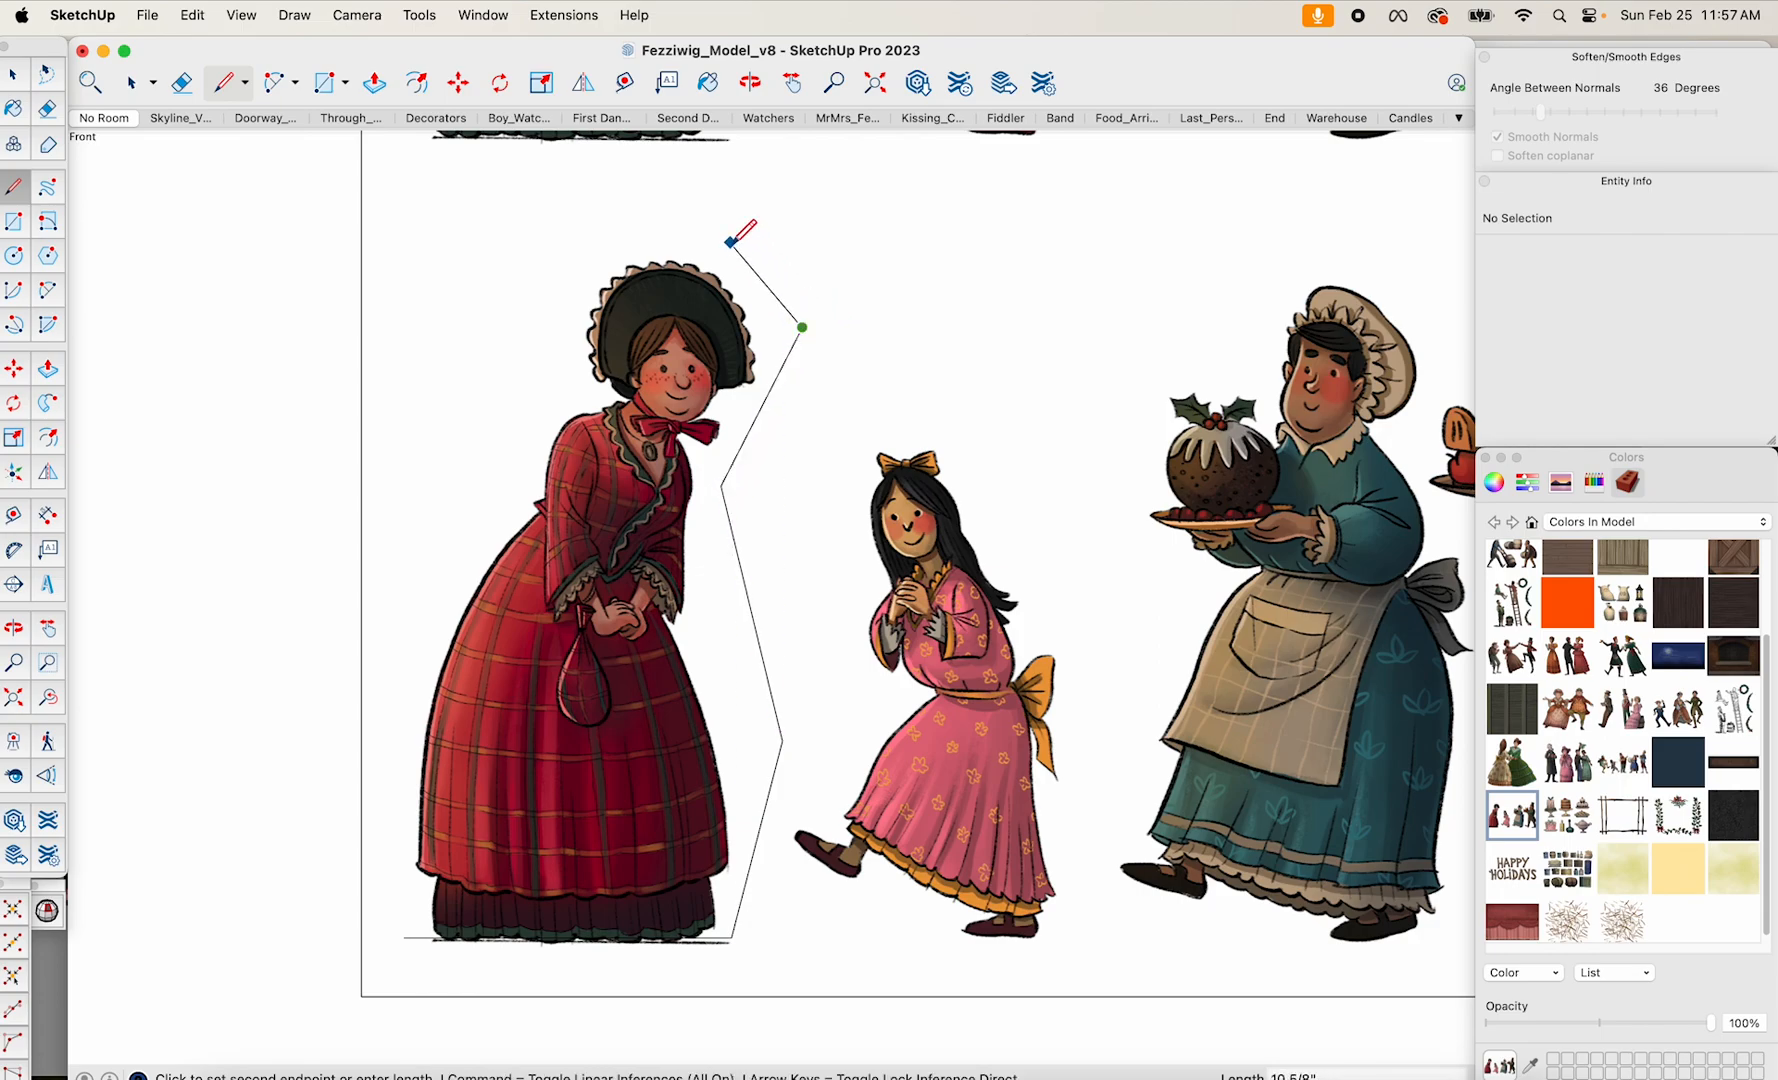
click(716, 232)
click(617, 232)
click(513, 366)
click(411, 621)
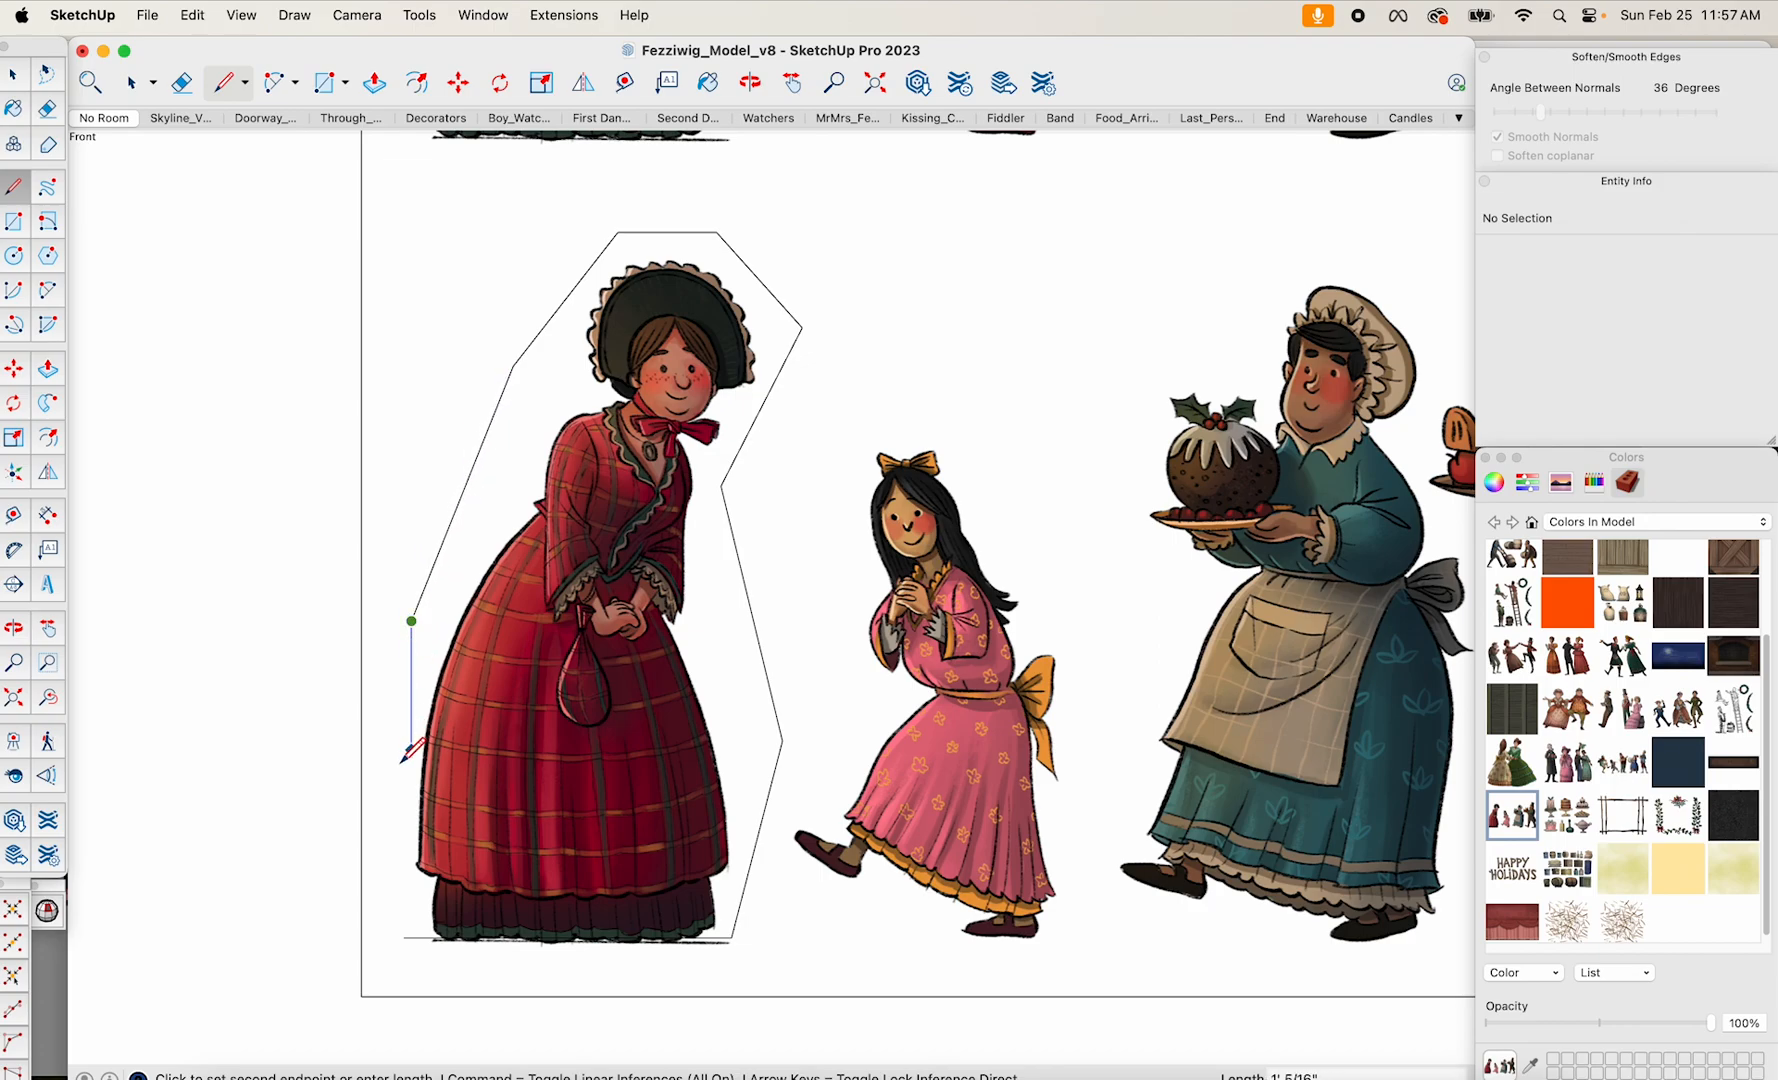
click(405, 939)
Copy the outlined face of the woman in red horizontally out of the rectangle into the empty space beside the building.
scroll(531, 846, down, 3)
scroll(531, 846, down, 2)
key(space)
click(569, 812)
key(o)
shift+drag(577, 763, 812, 641)
key(space)
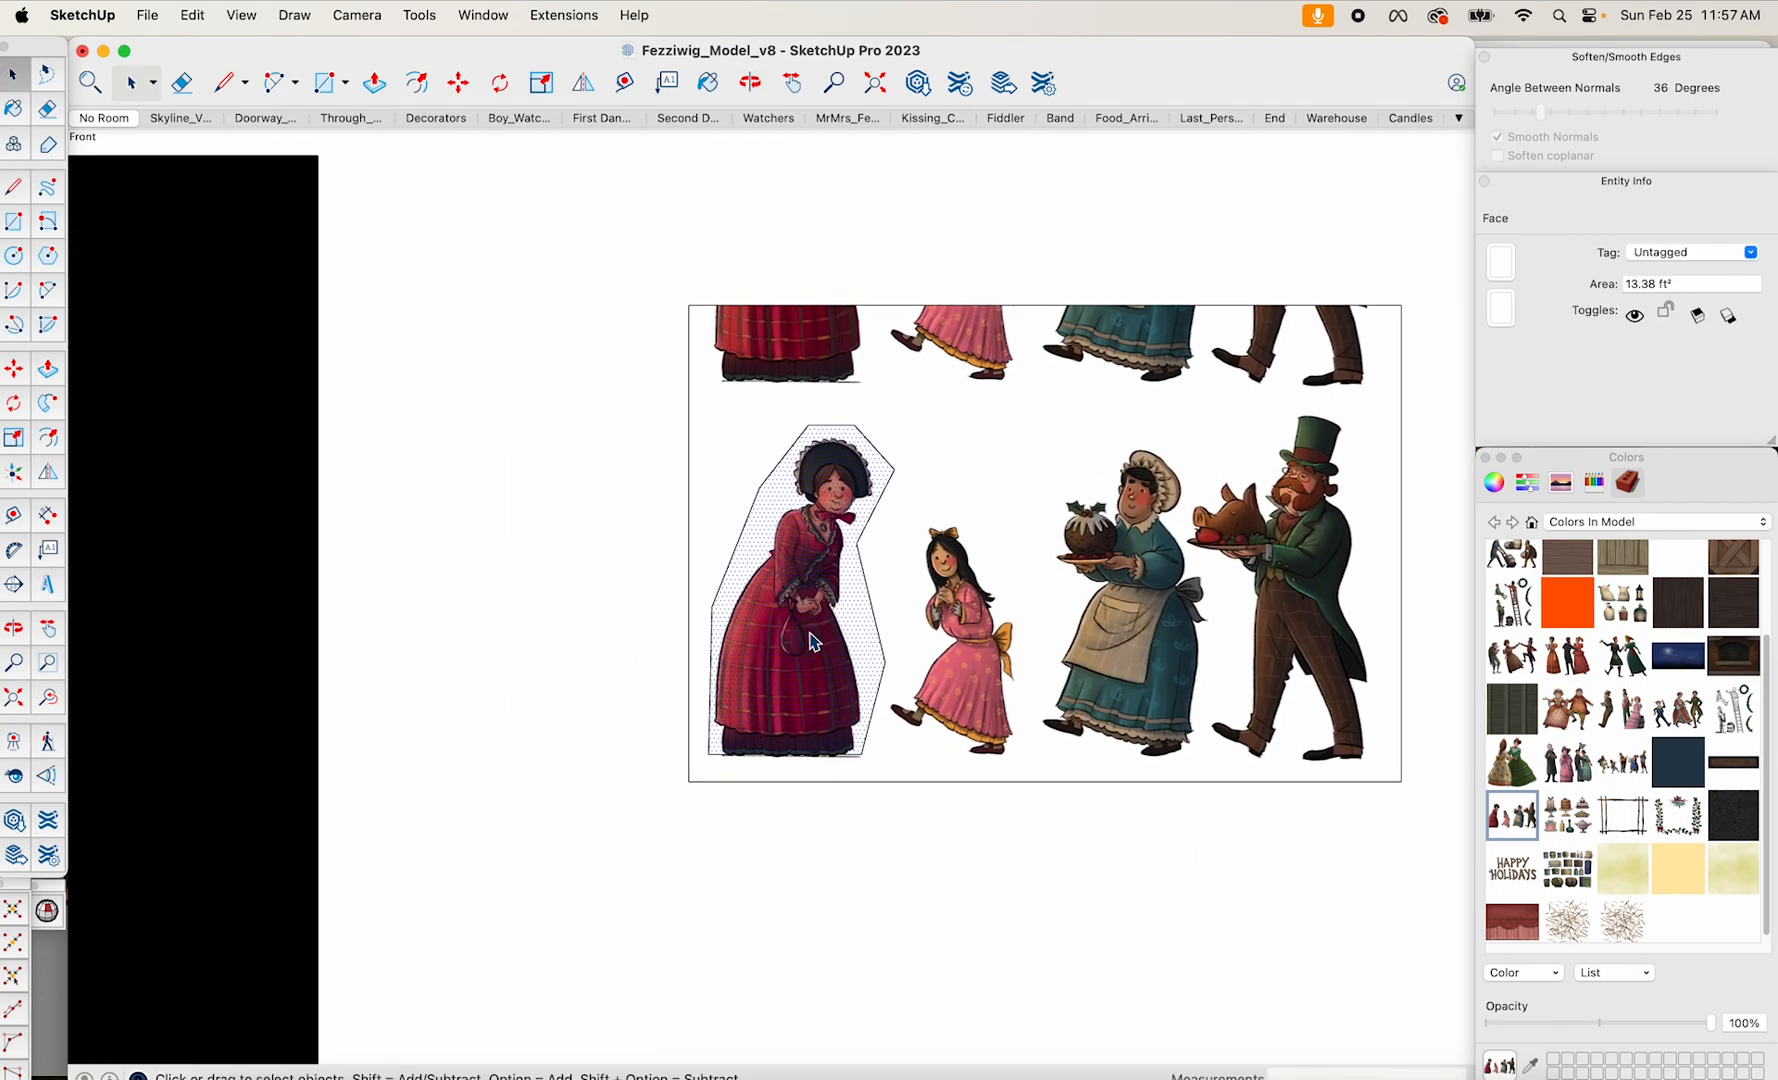
key(m)
key(alt)
click(808, 651)
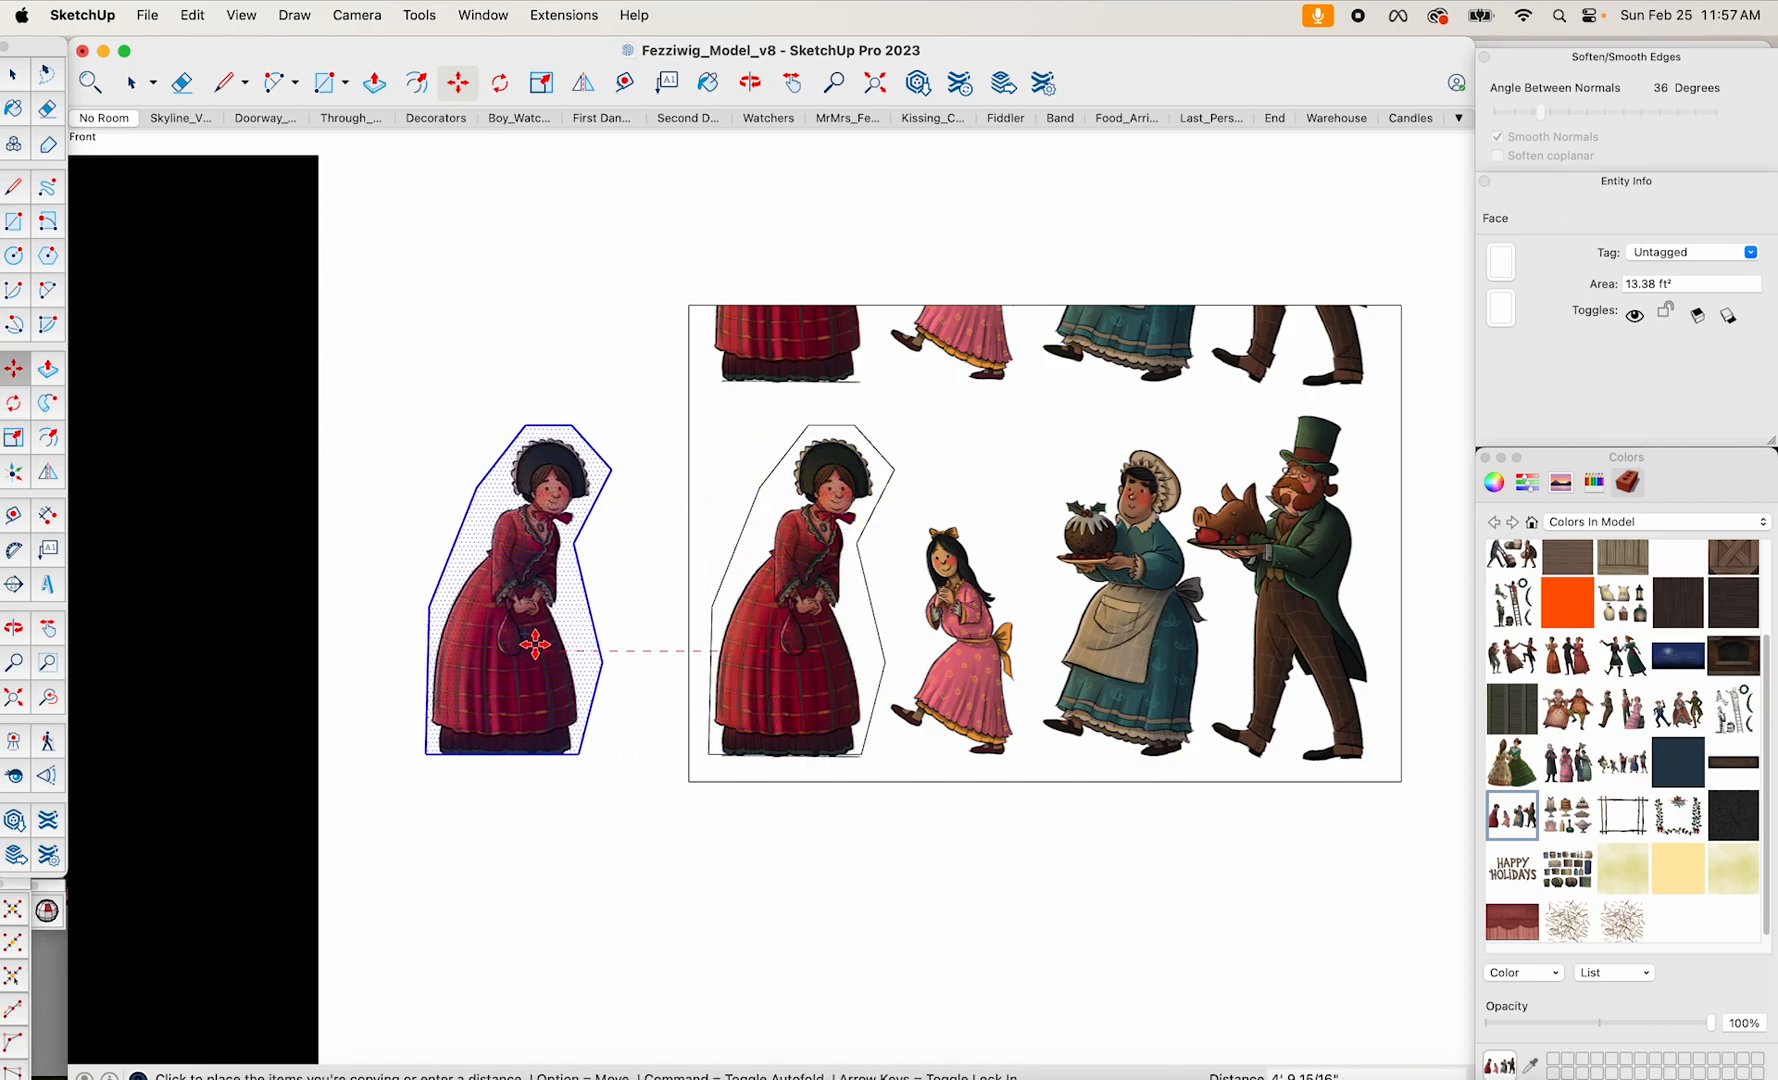
click(530, 645)
Delete the original textured rectangle with its bounding edges and the traced outline, keeping the copied woman cutout.
key(space)
double_click(896, 697)
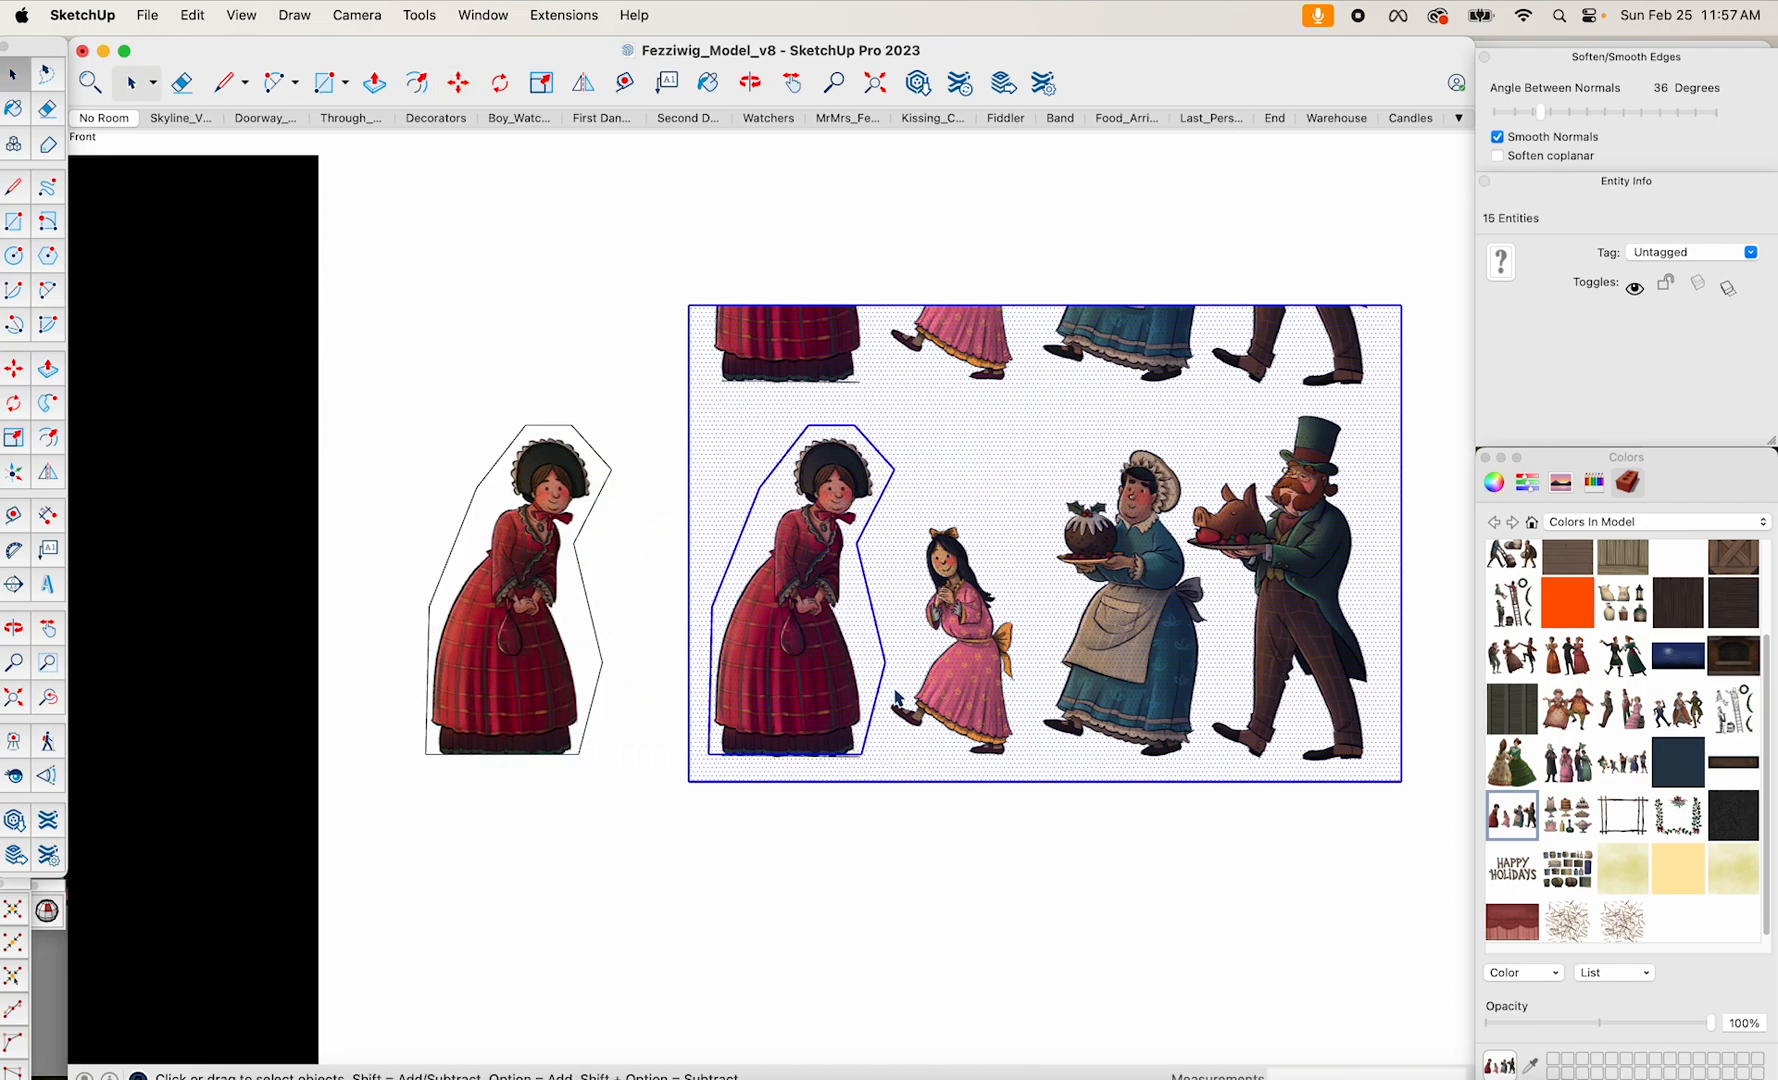
key(Delete)
Move the woman cutout down beside the building so that her hem rests on the horizontal ground line.
click(569, 711)
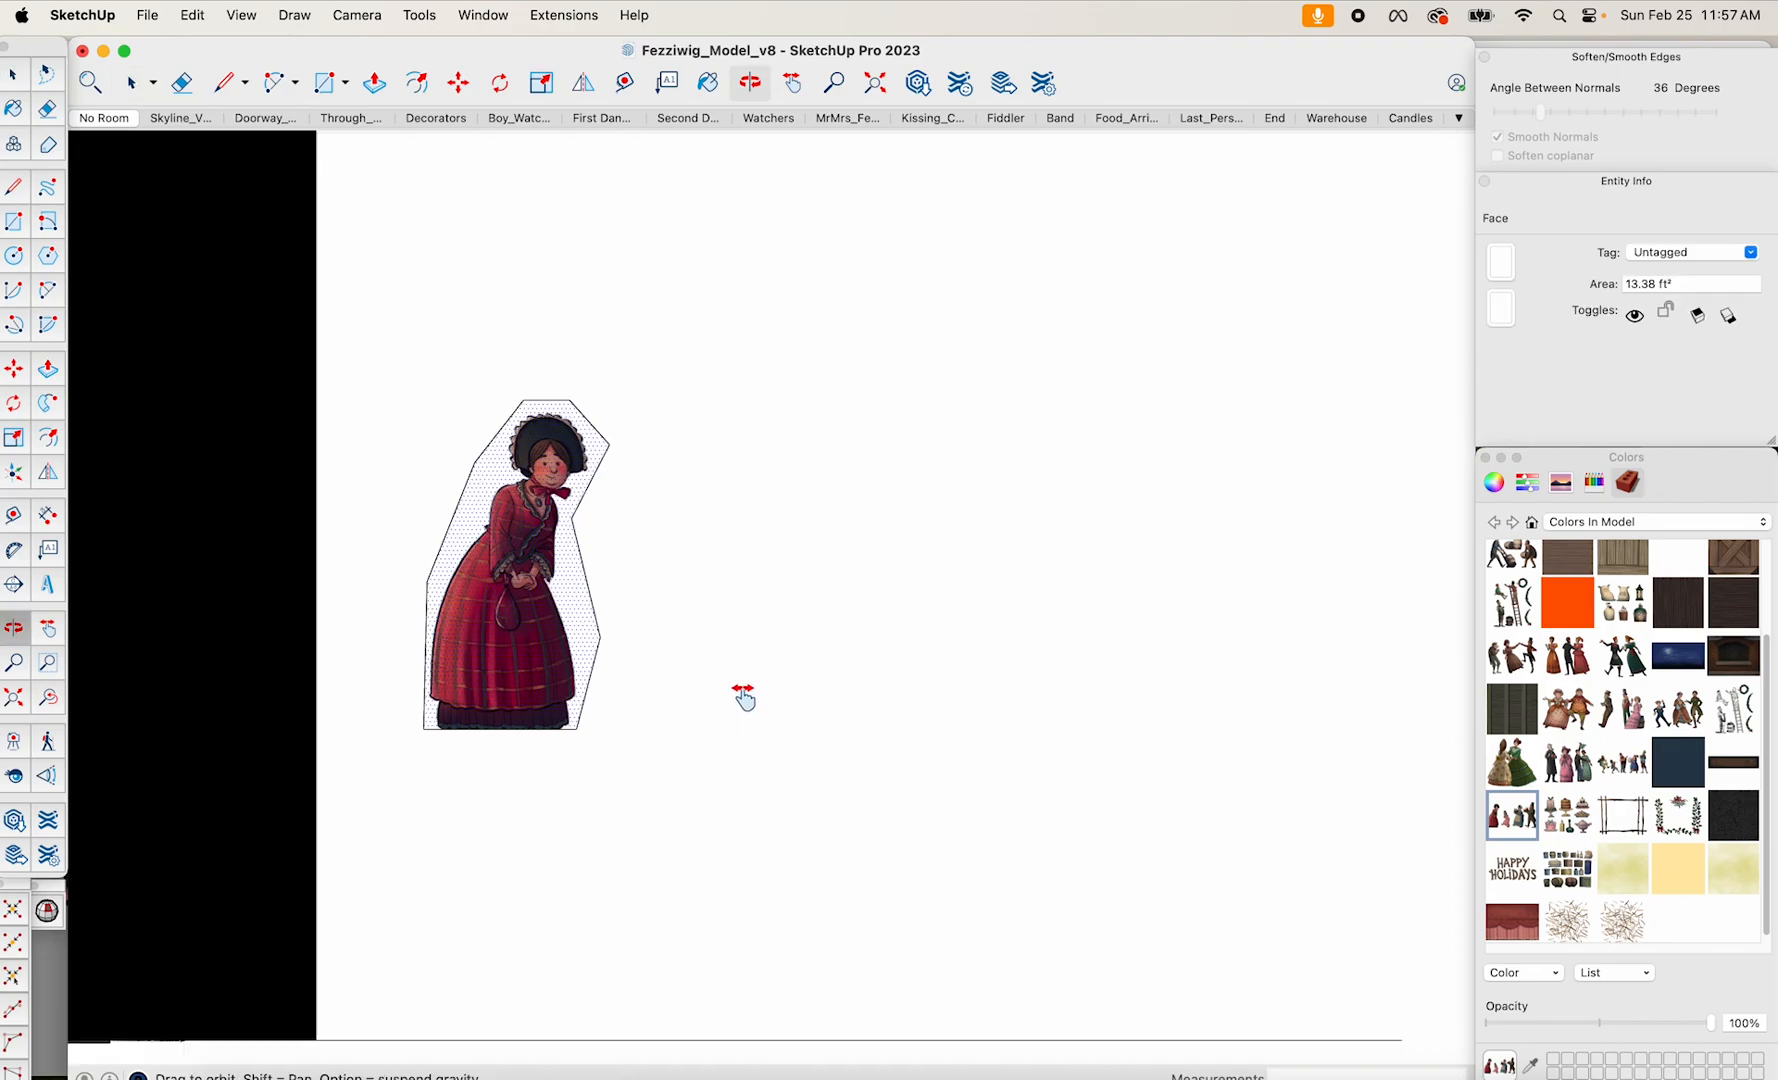
shift+middle_drag(742, 699, 737, 546)
key(m)
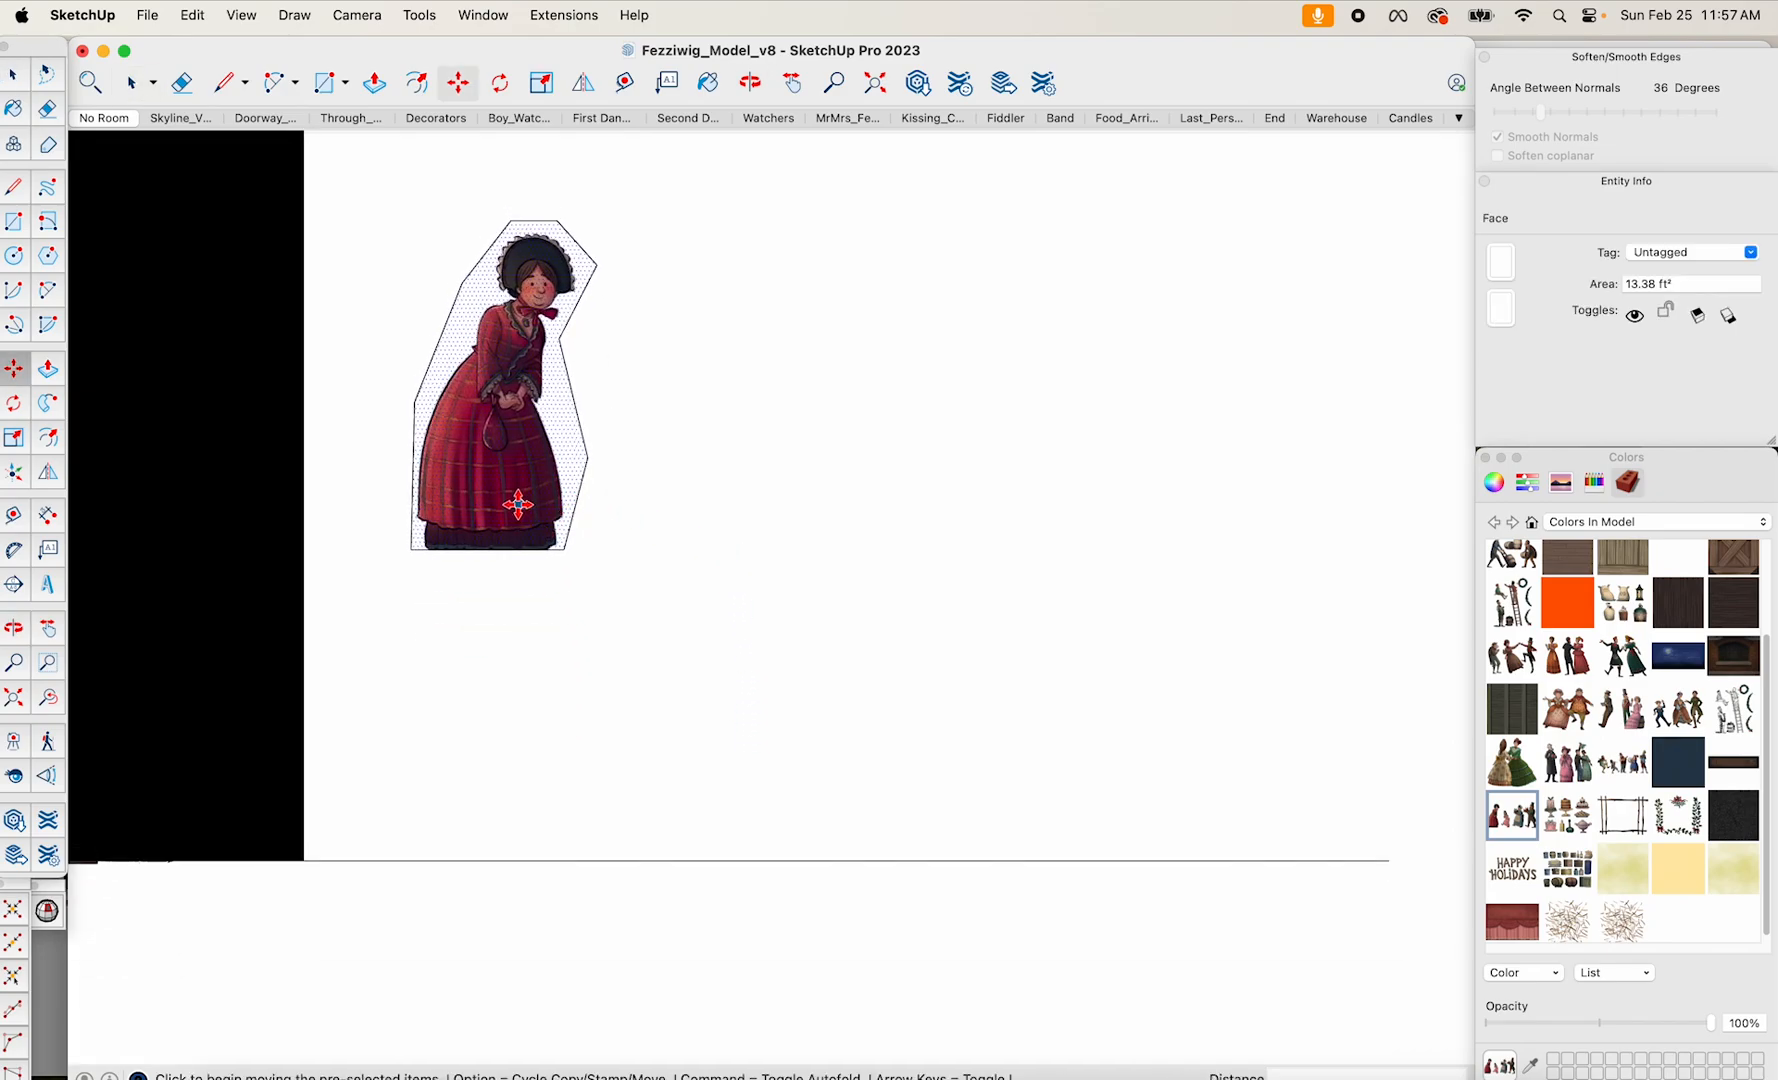
click(515, 488)
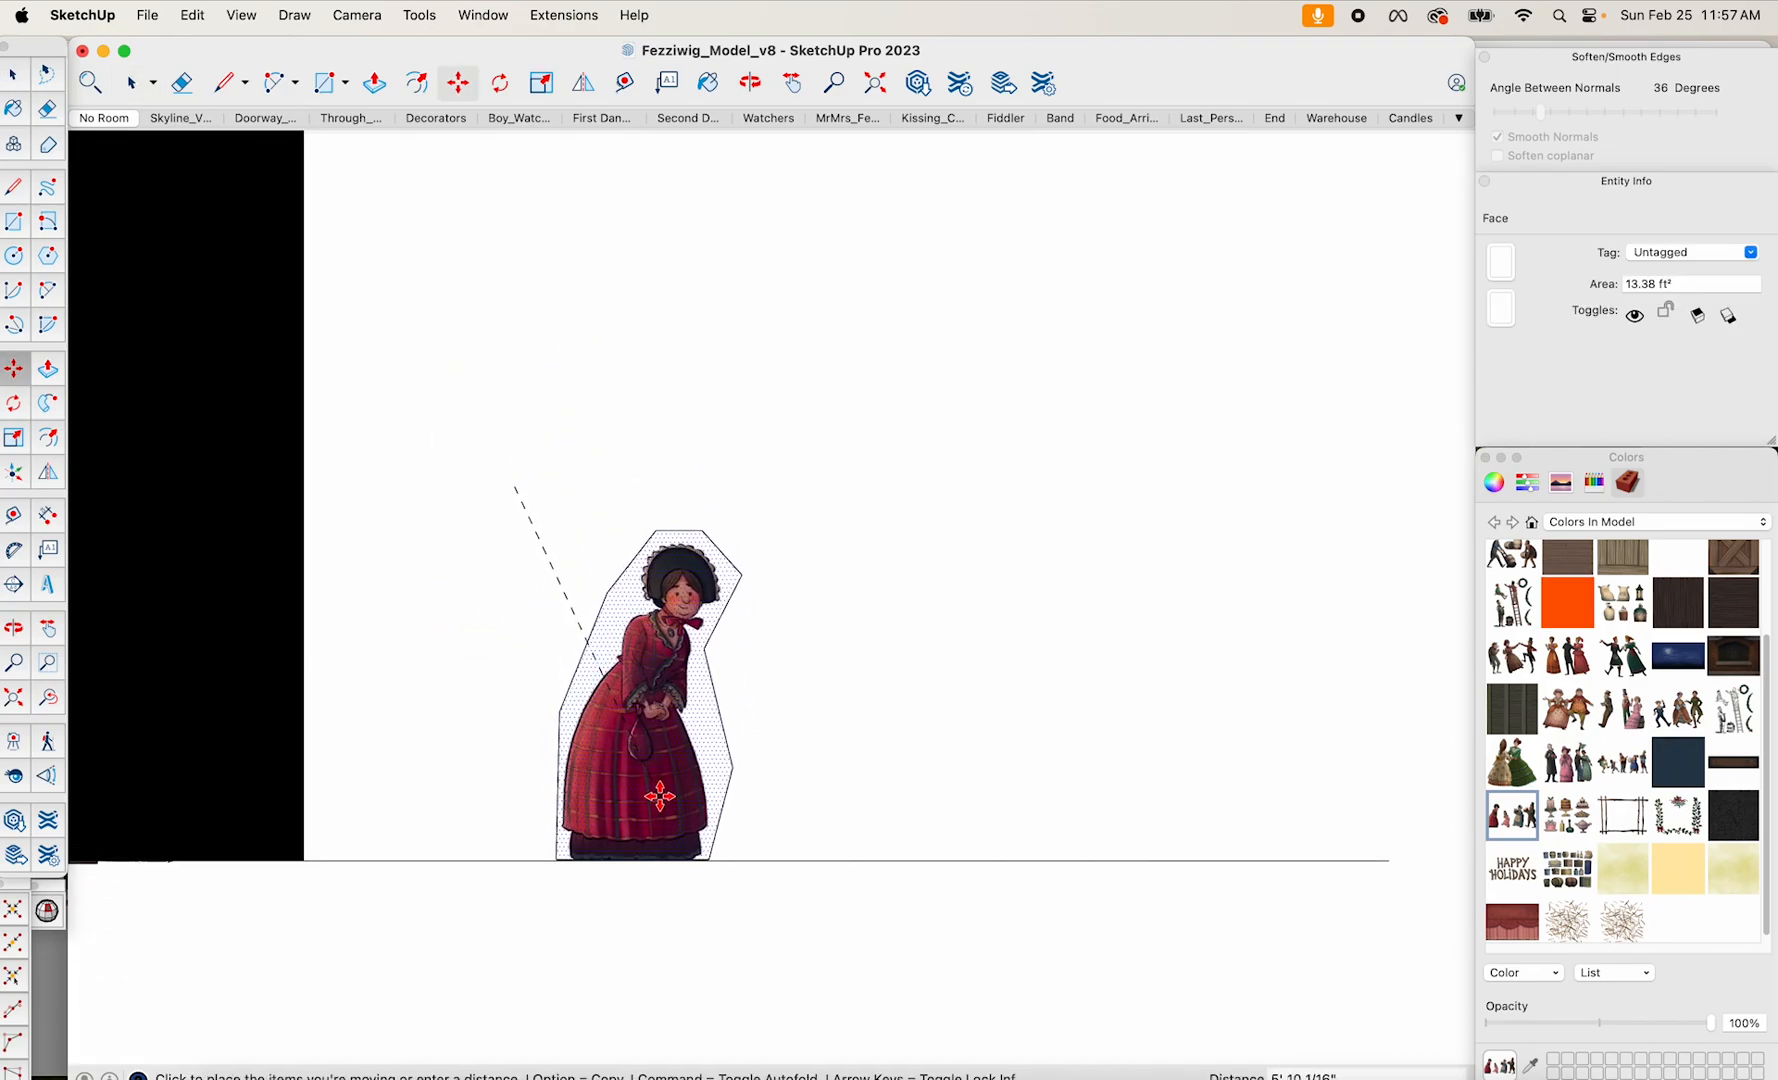
click(657, 796)
Soften all the outline edges around the woman in red with the Eraser, including the base edge at her hem.
scroll(772, 801, up, 5)
shift+middle_drag(783, 761, 1010, 856)
scroll(1005, 850, down, 1)
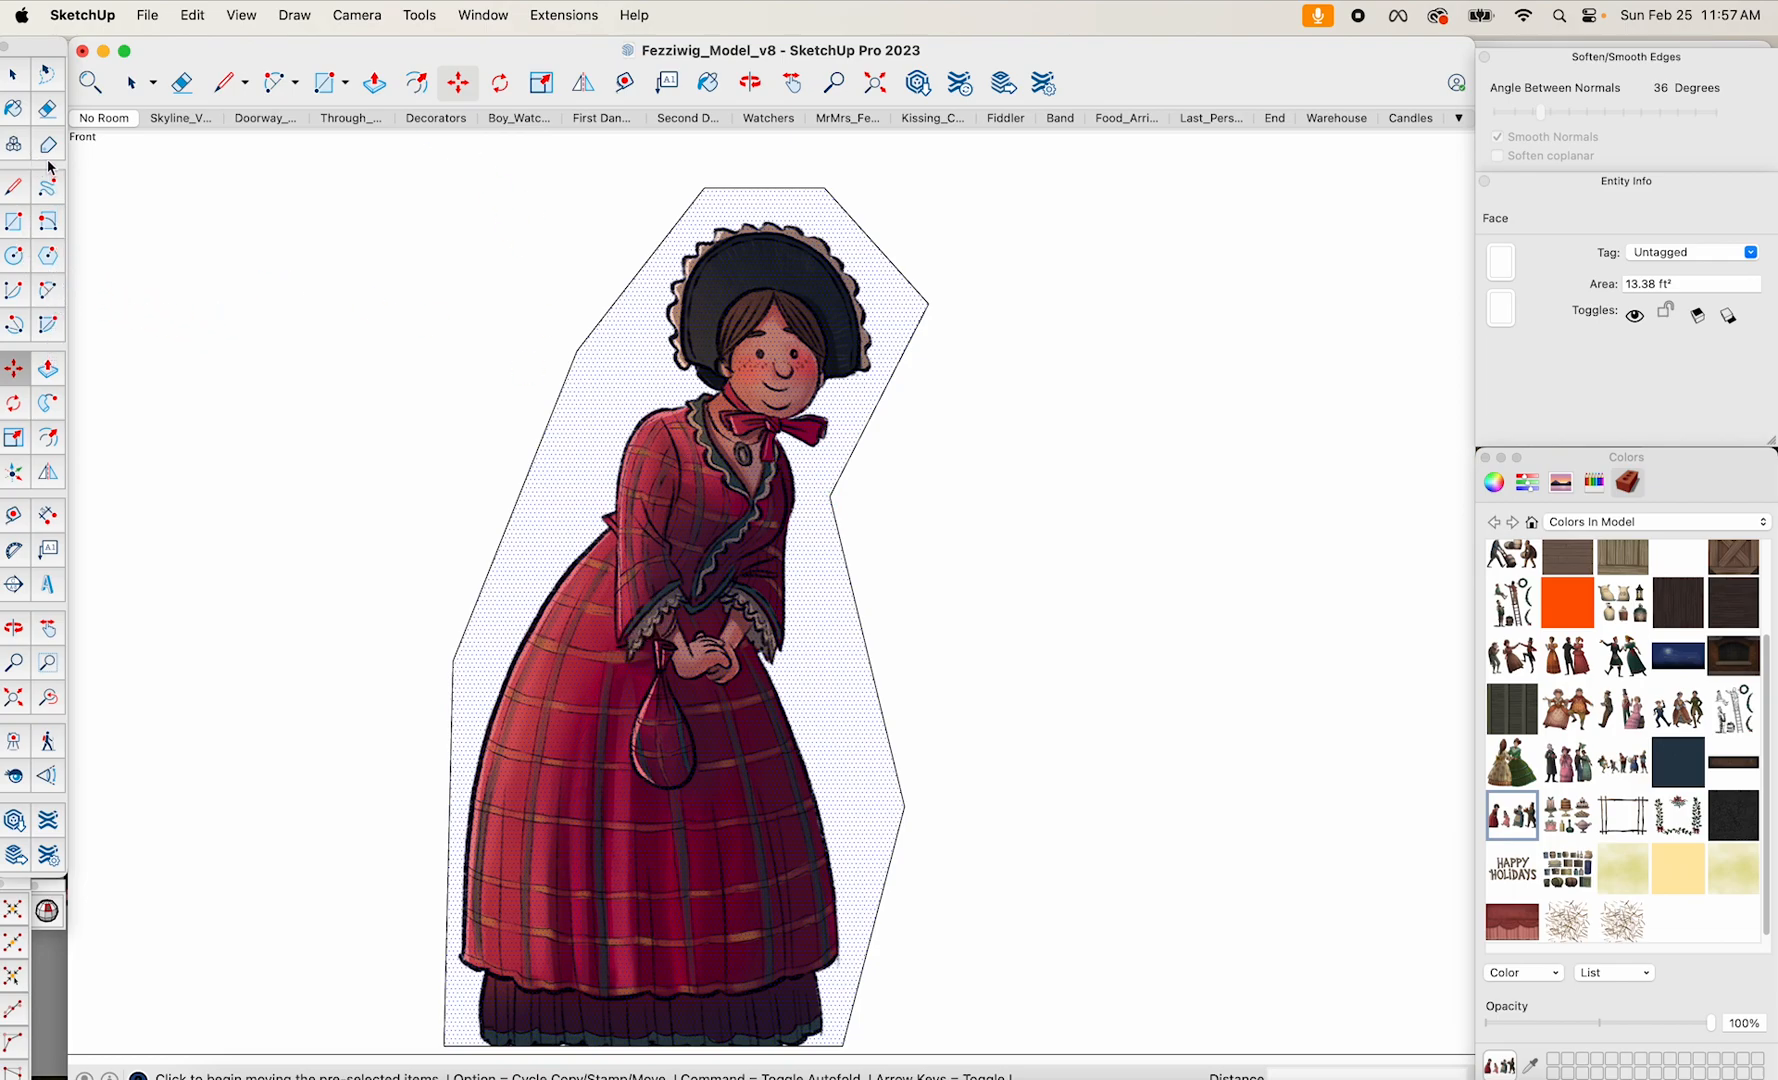
click(47, 108)
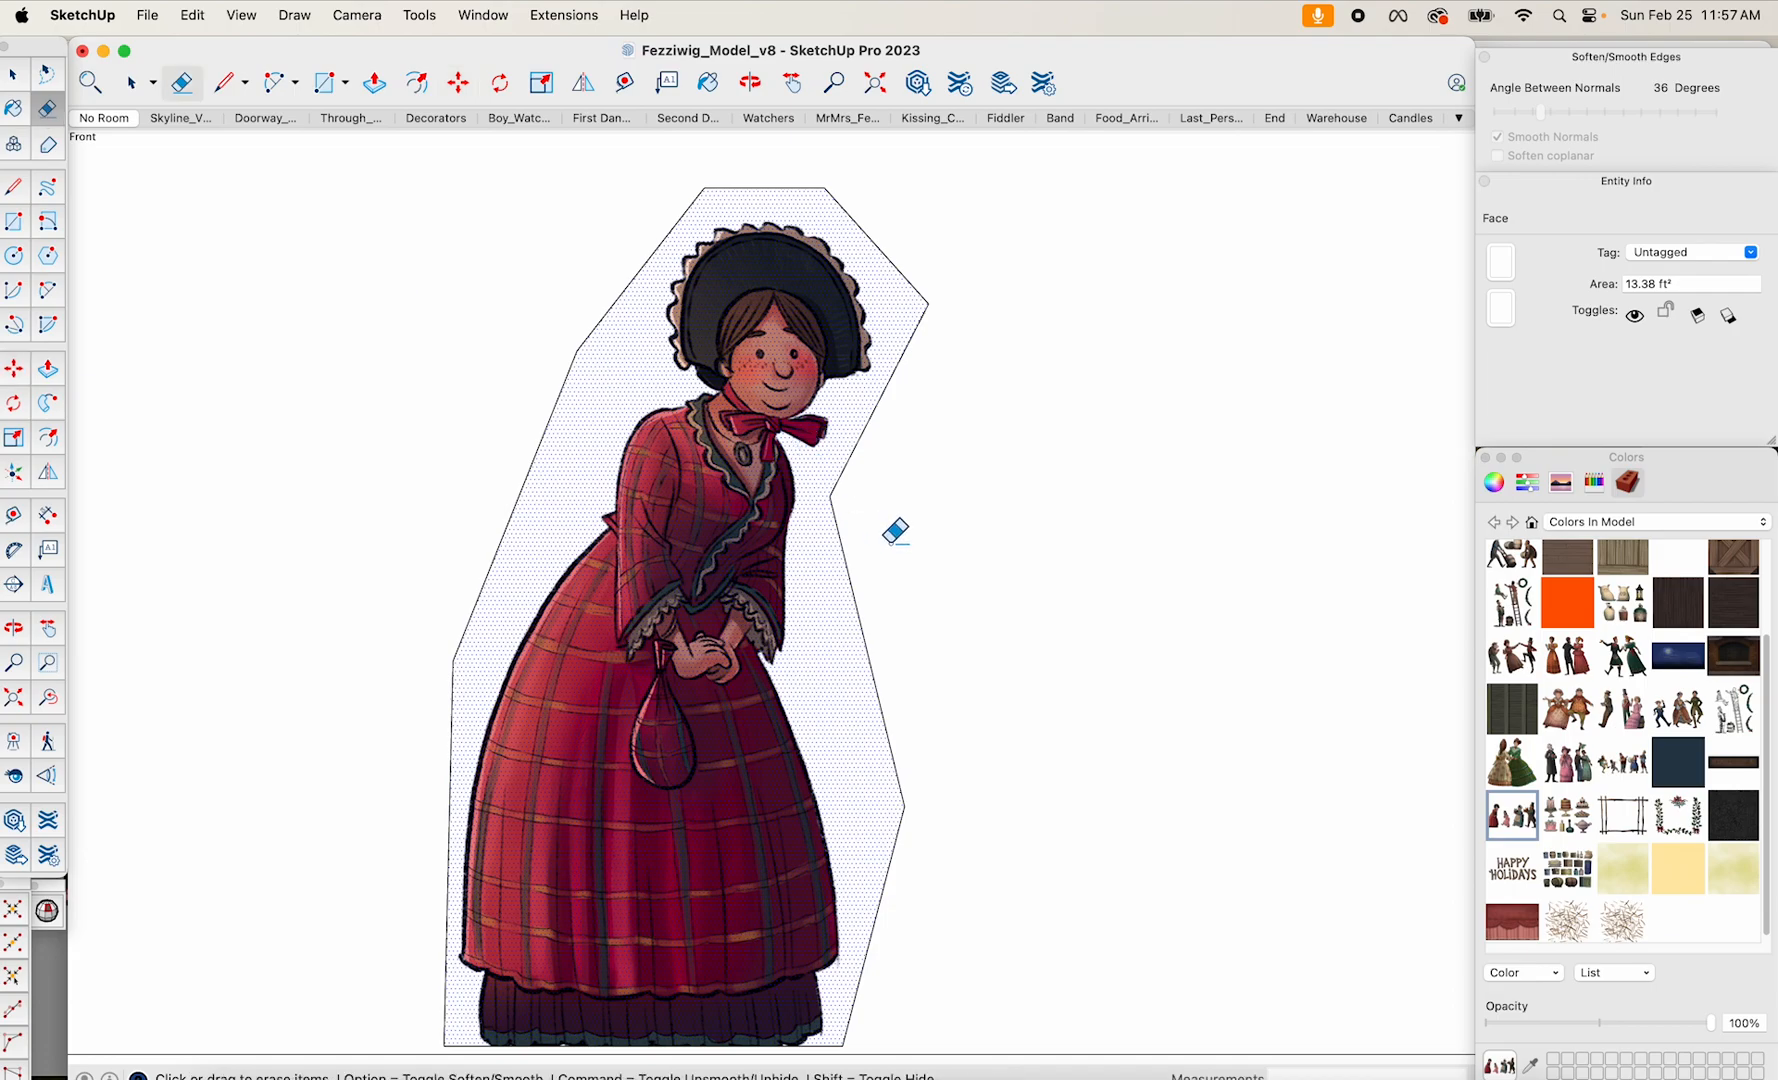
alt+drag(879, 604, 866, 600)
mouse_move(850, 472)
alt+mouse_down()
mouse_move(889, 298)
mouse_move(882, 242)
mouse_move(795, 183)
alt+mouse_up()
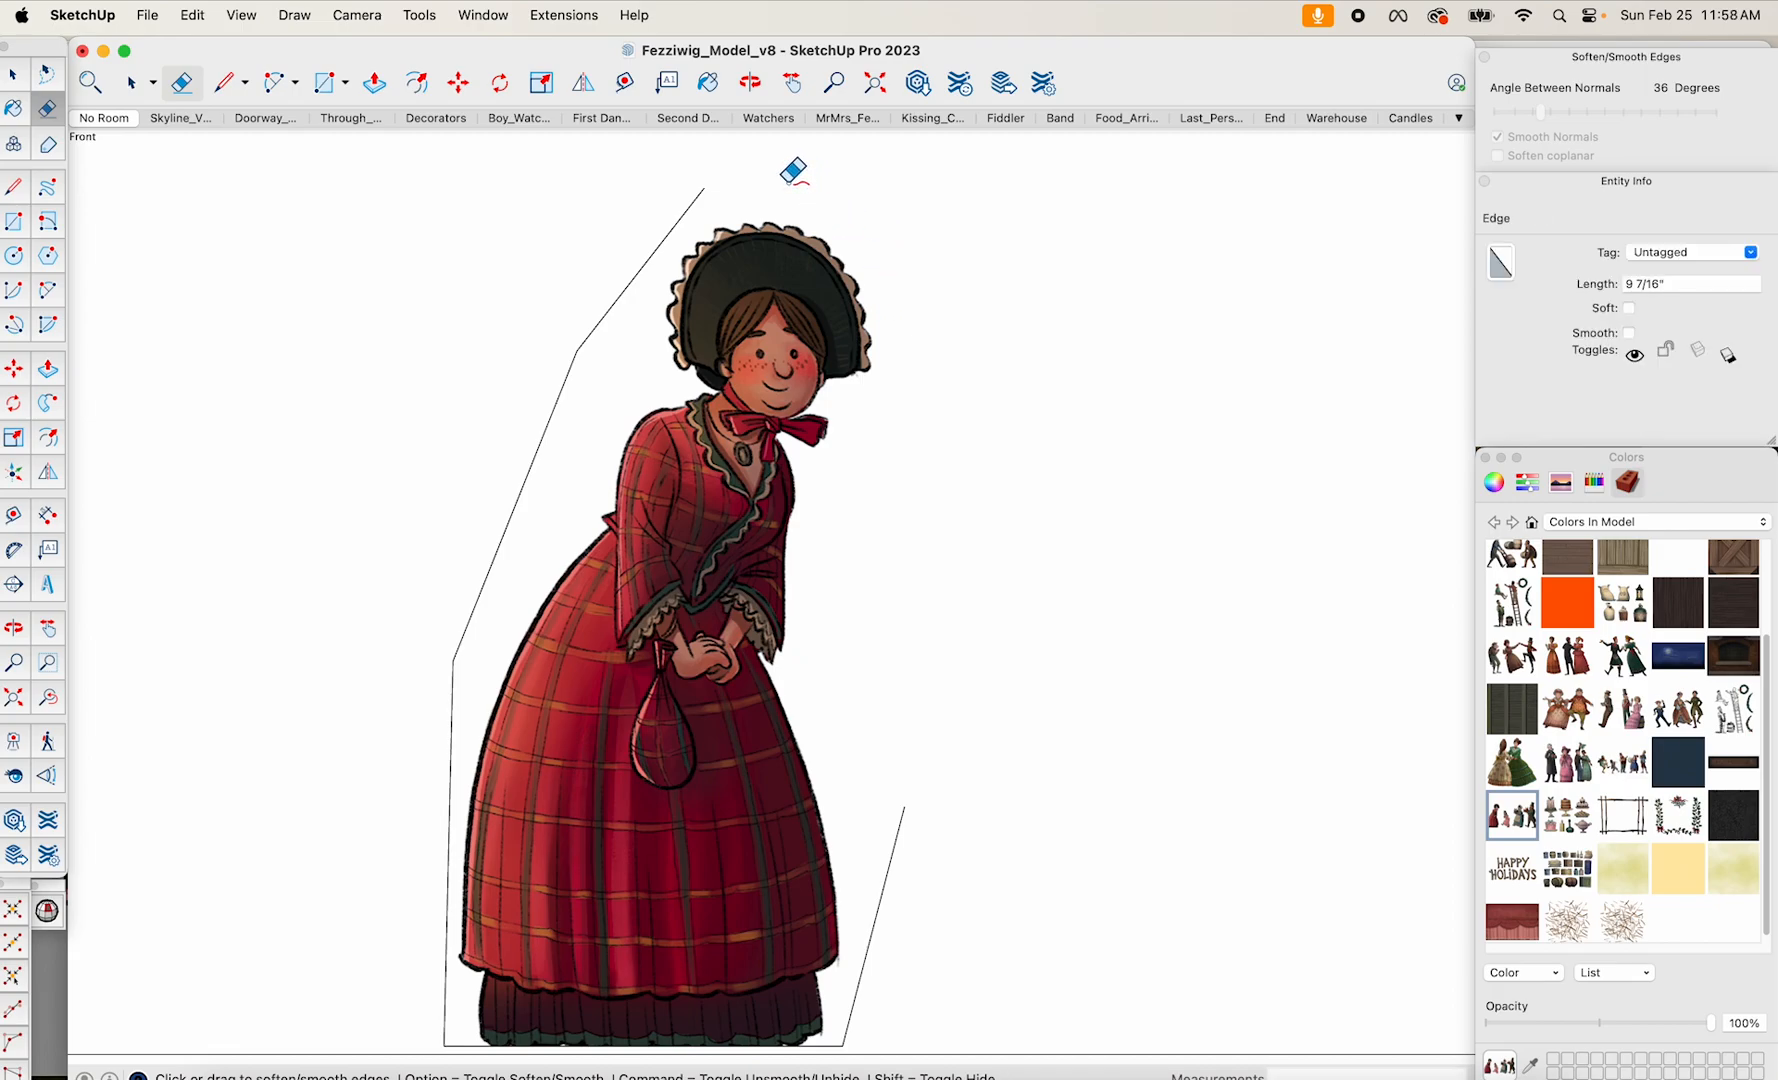
alt+drag(655, 231, 638, 268)
mouse_move(533, 451)
alt+mouse_down()
mouse_move(467, 627)
mouse_move(462, 705)
alt+mouse_up()
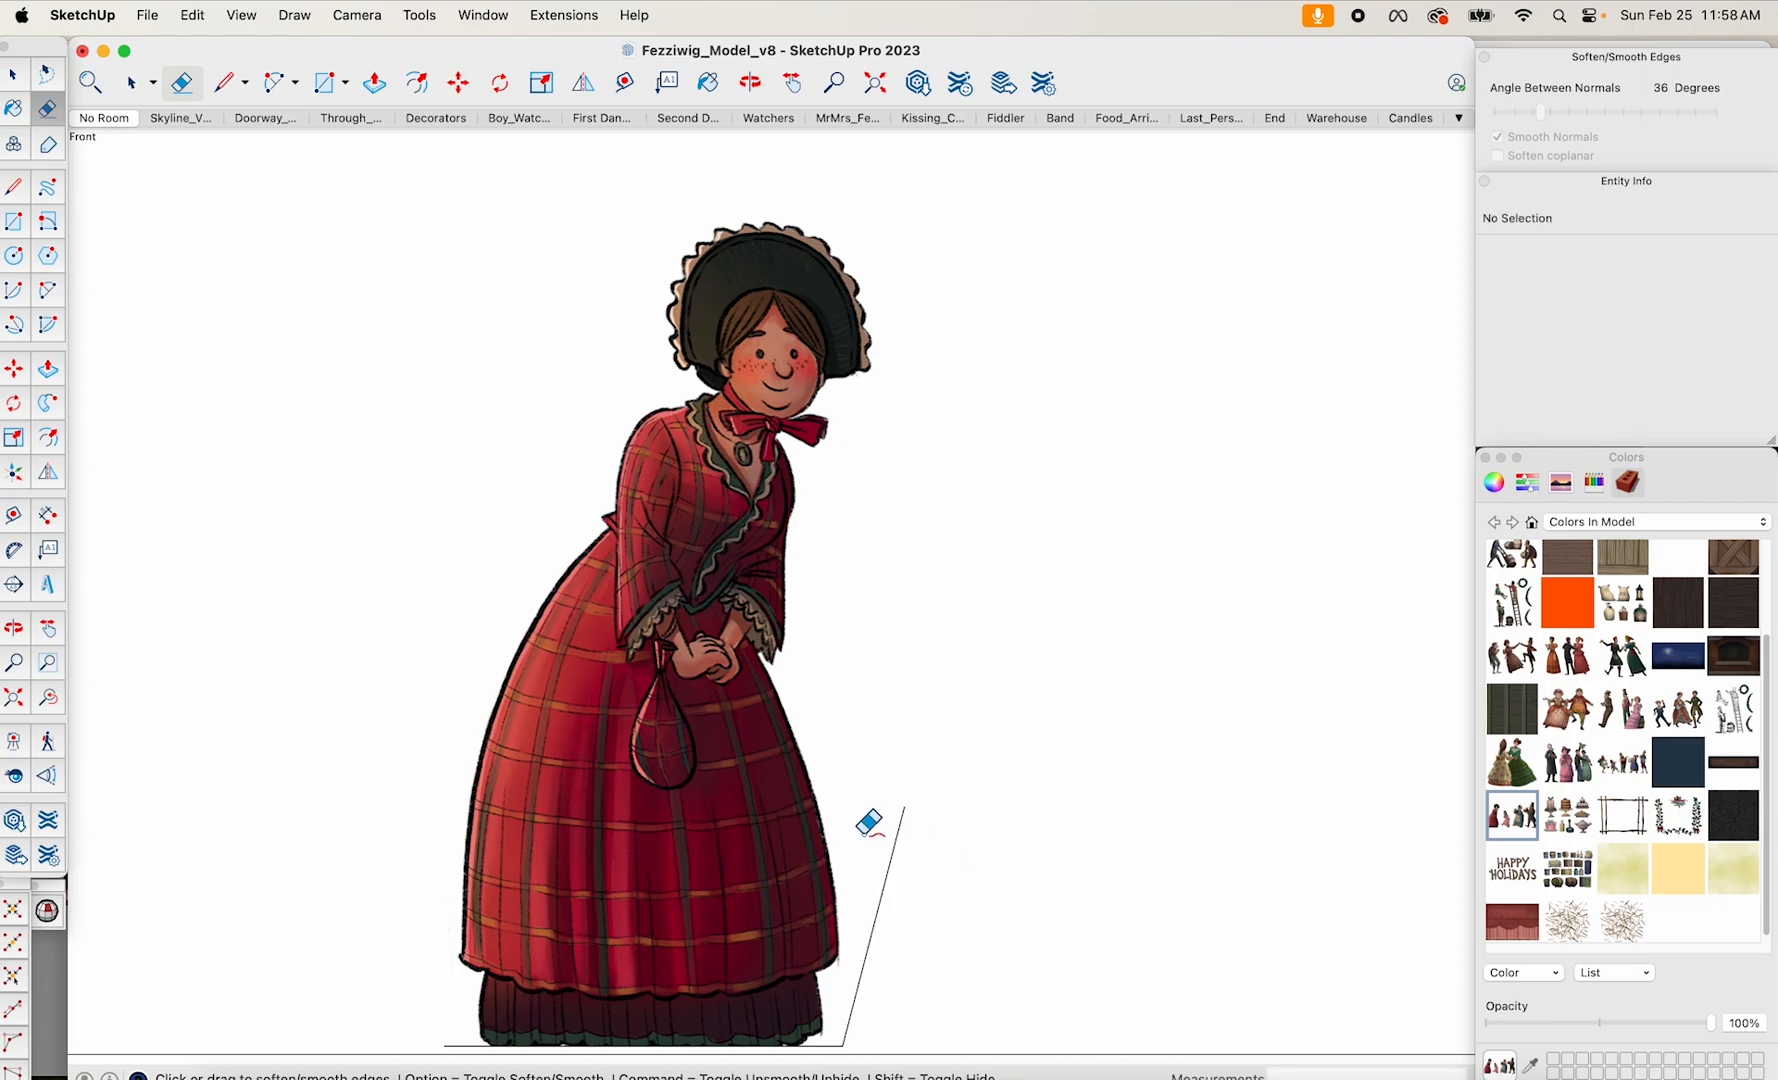
alt+drag(893, 833, 972, 841)
scroll(1020, 714, down, 3)
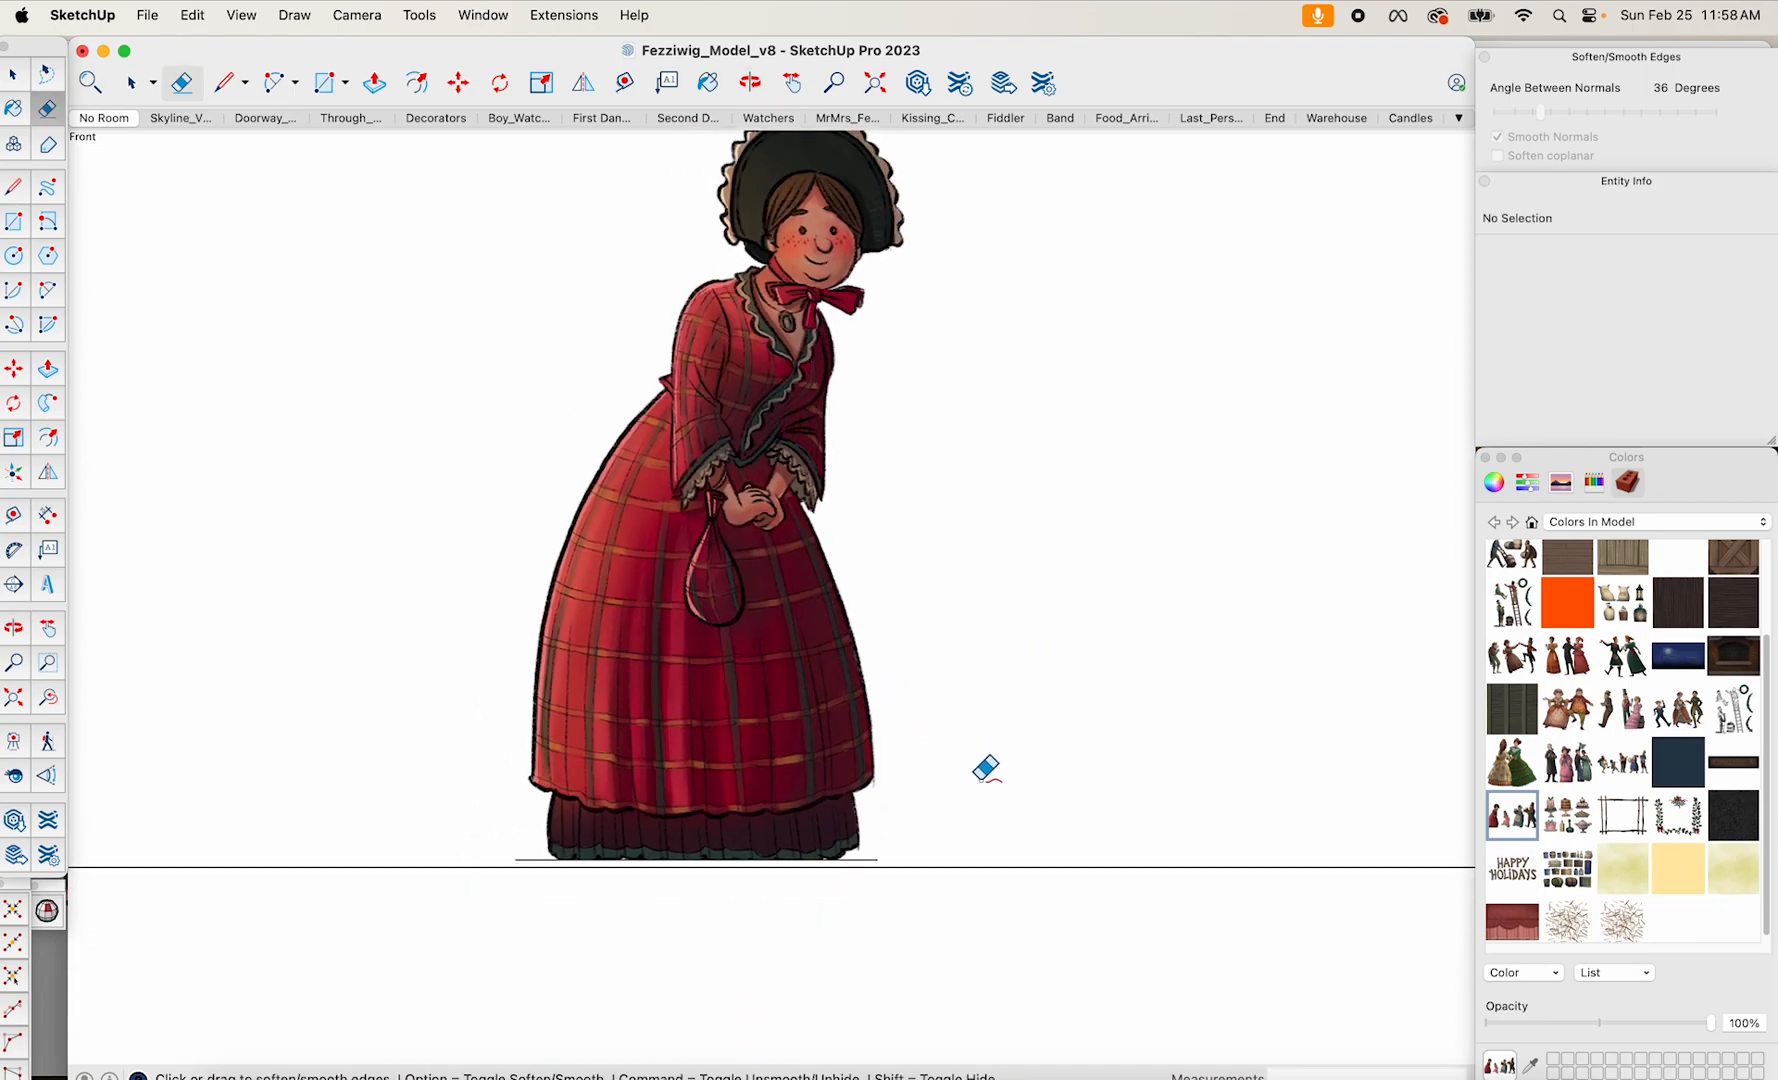
alt+drag(822, 823, 825, 858)
scroll(845, 739, down, 3)
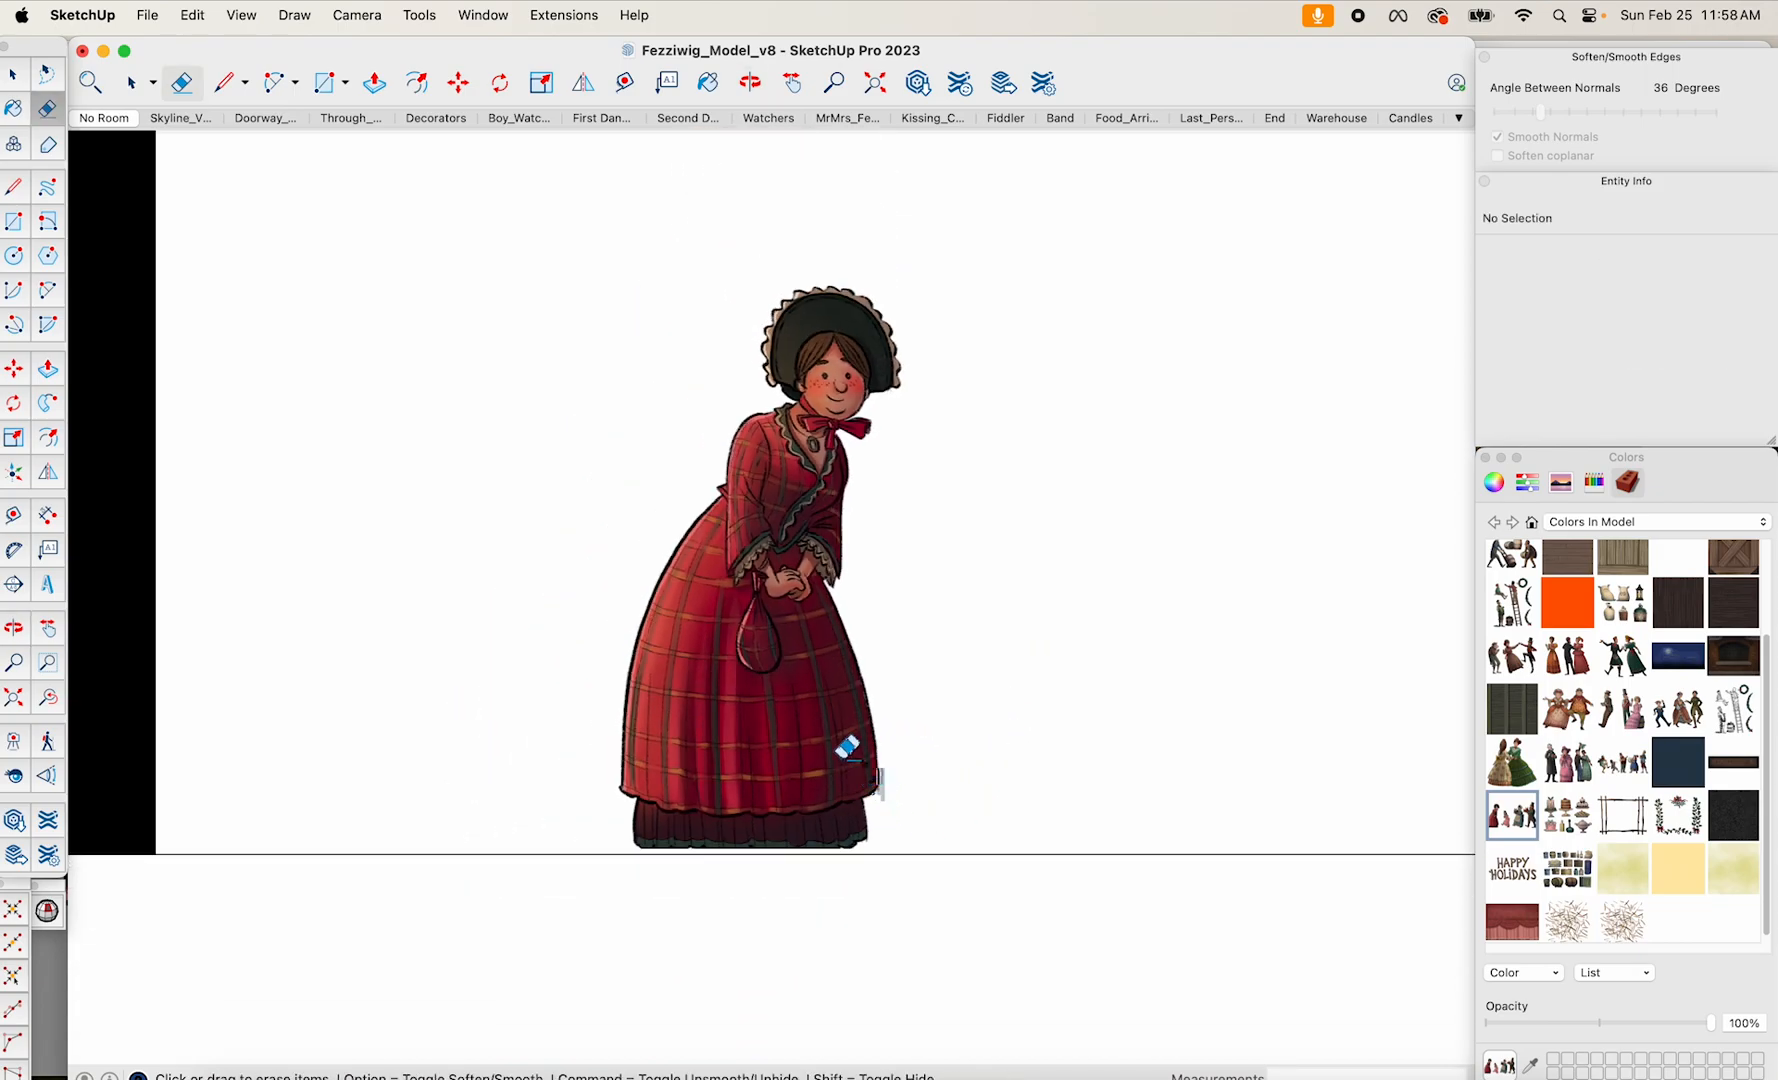
Make the woman's face and its softened bounding edges into a component with the definition name Girl.
key(space)
click(791, 722)
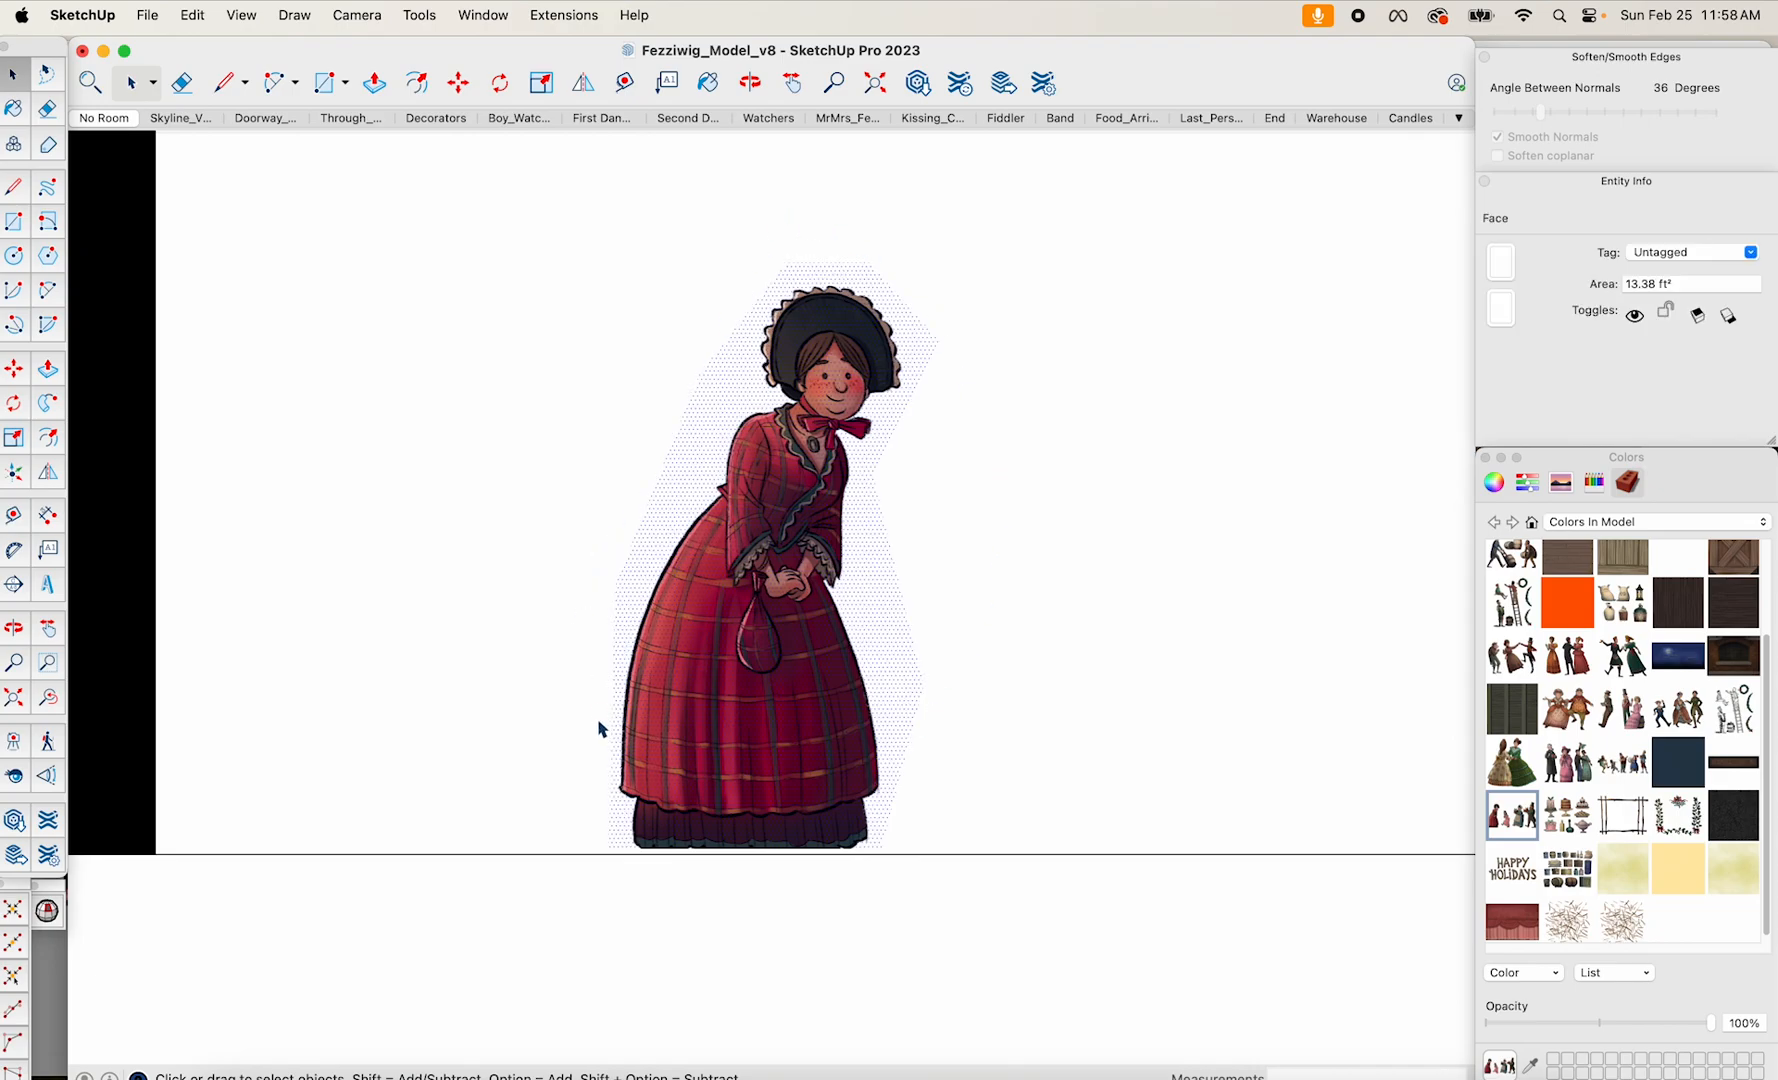
double_click(801, 650)
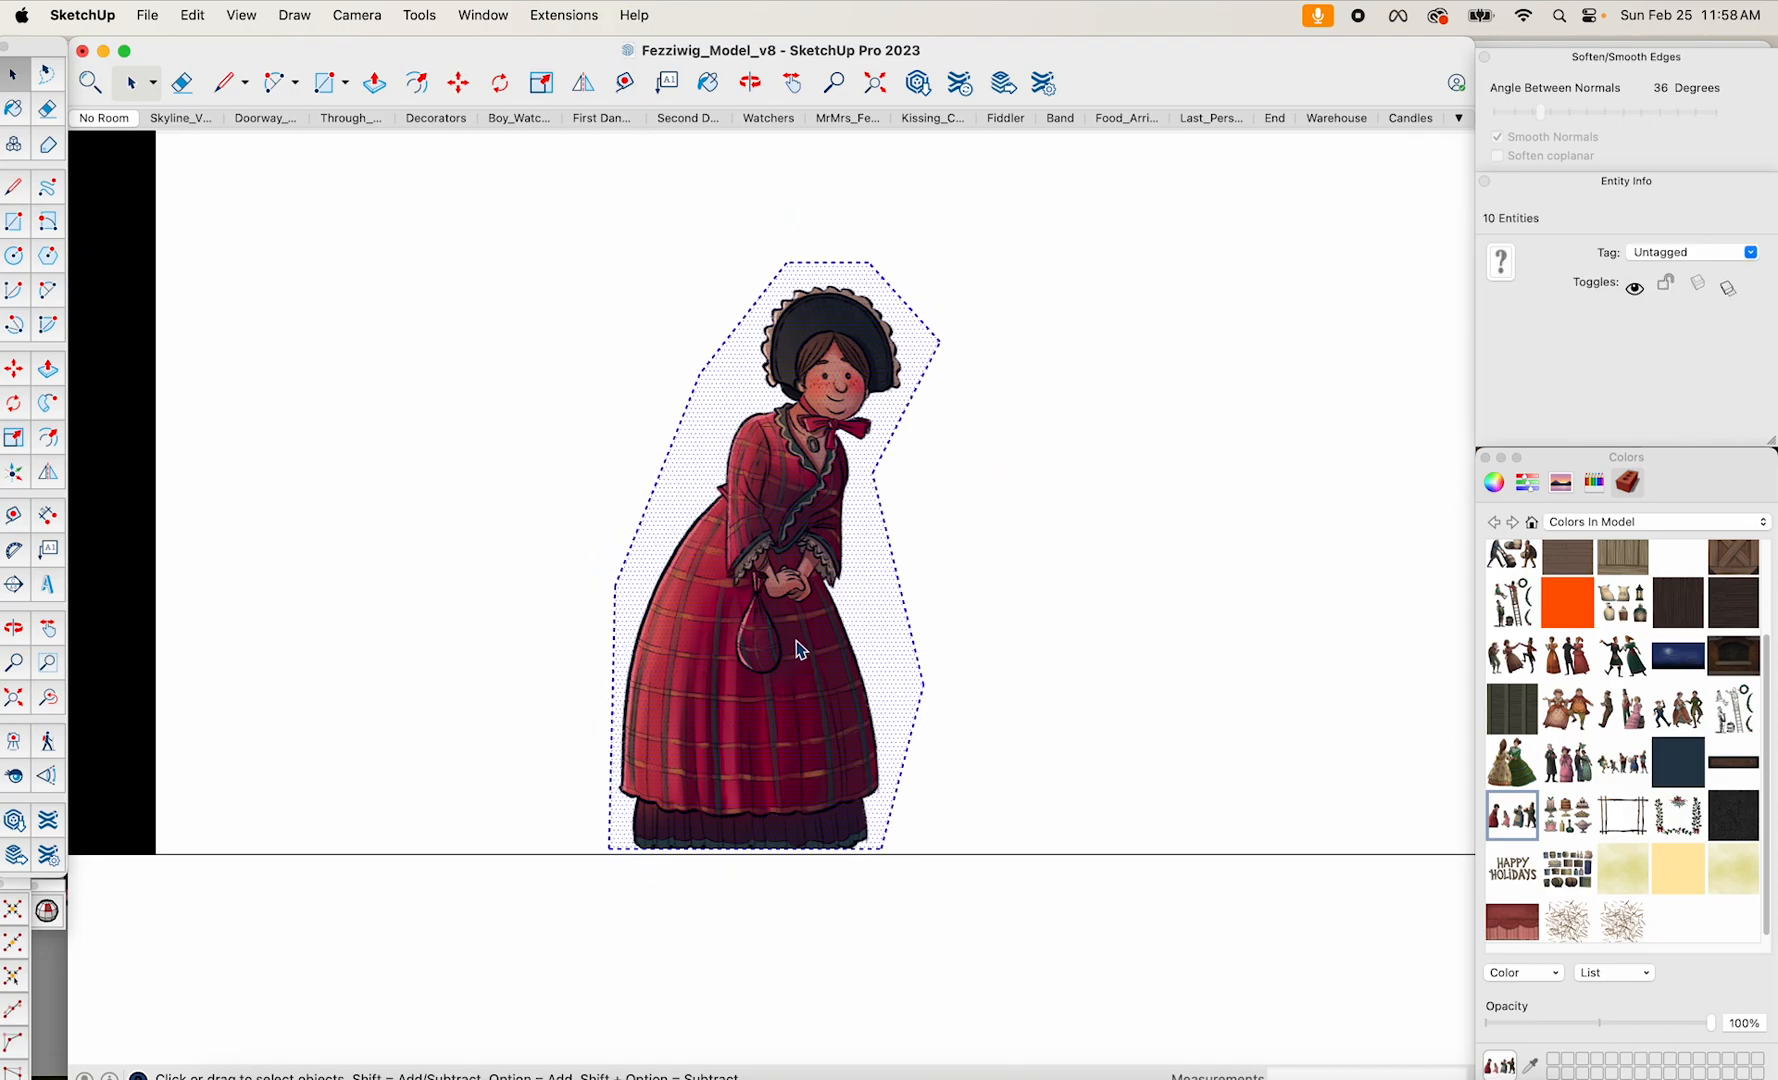
right_click(801, 650)
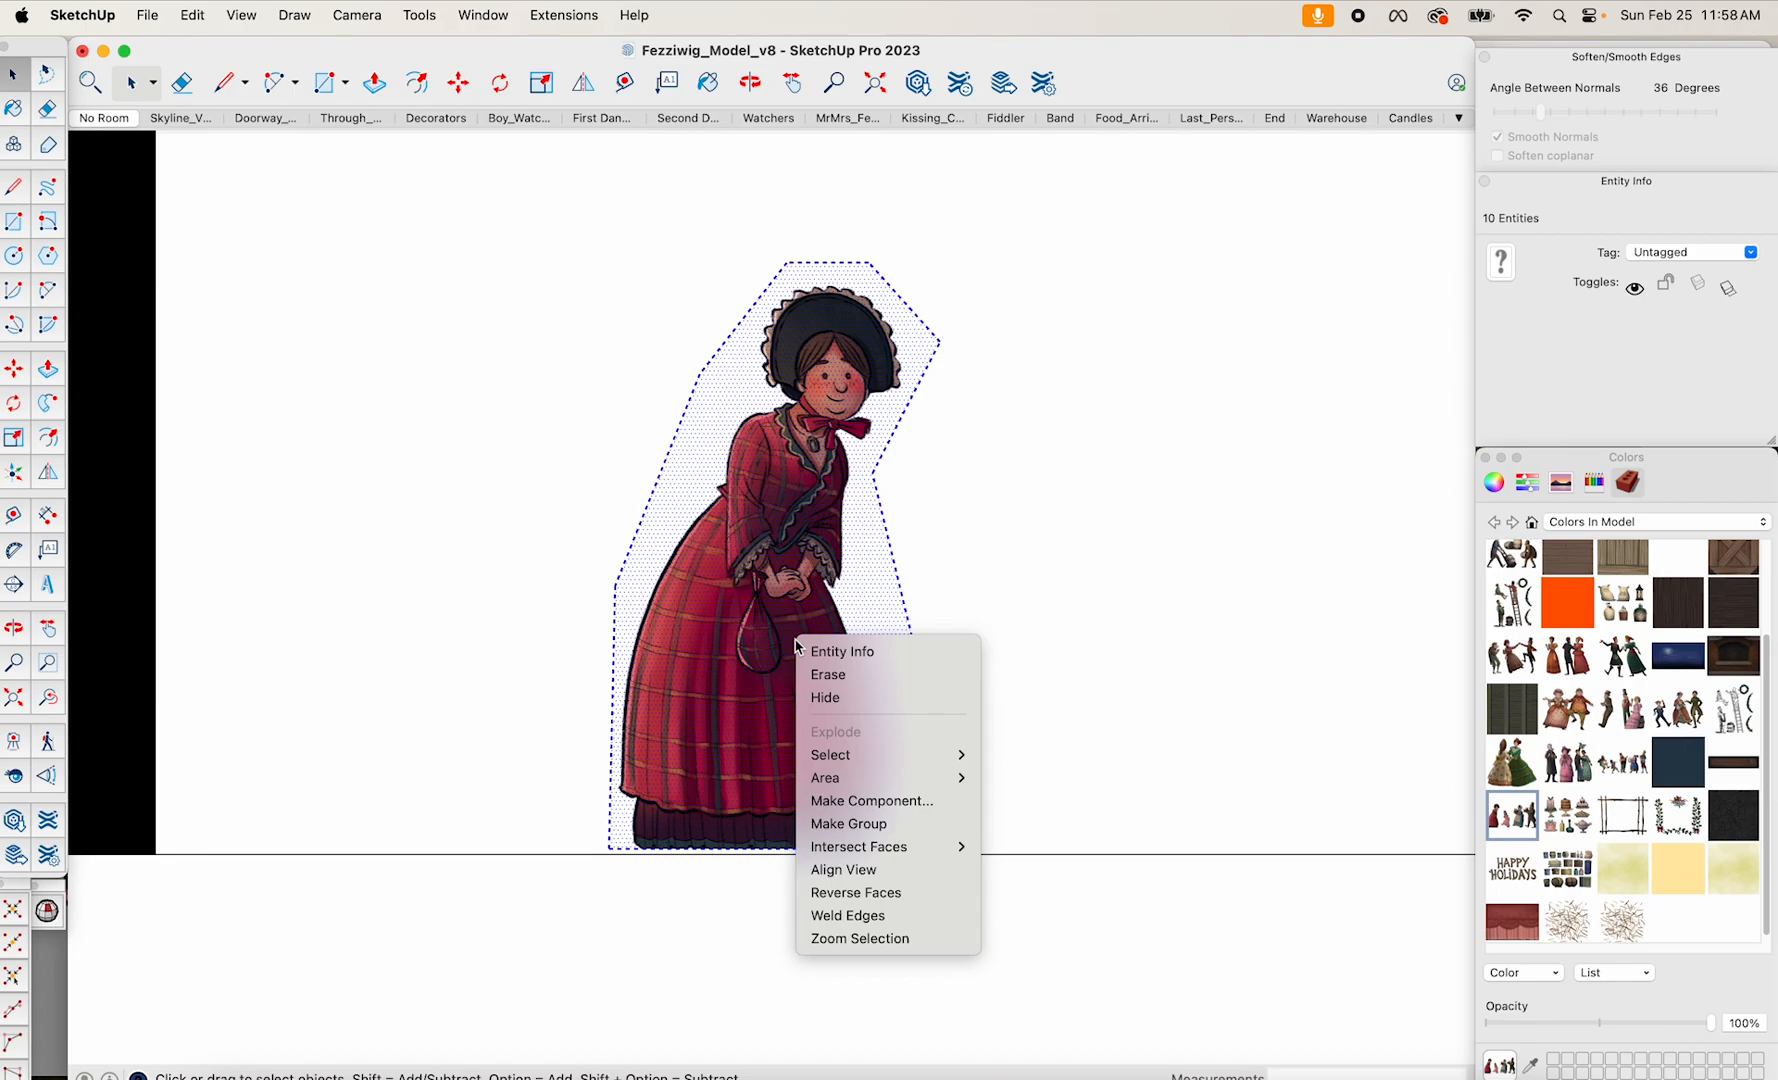
click(860, 798)
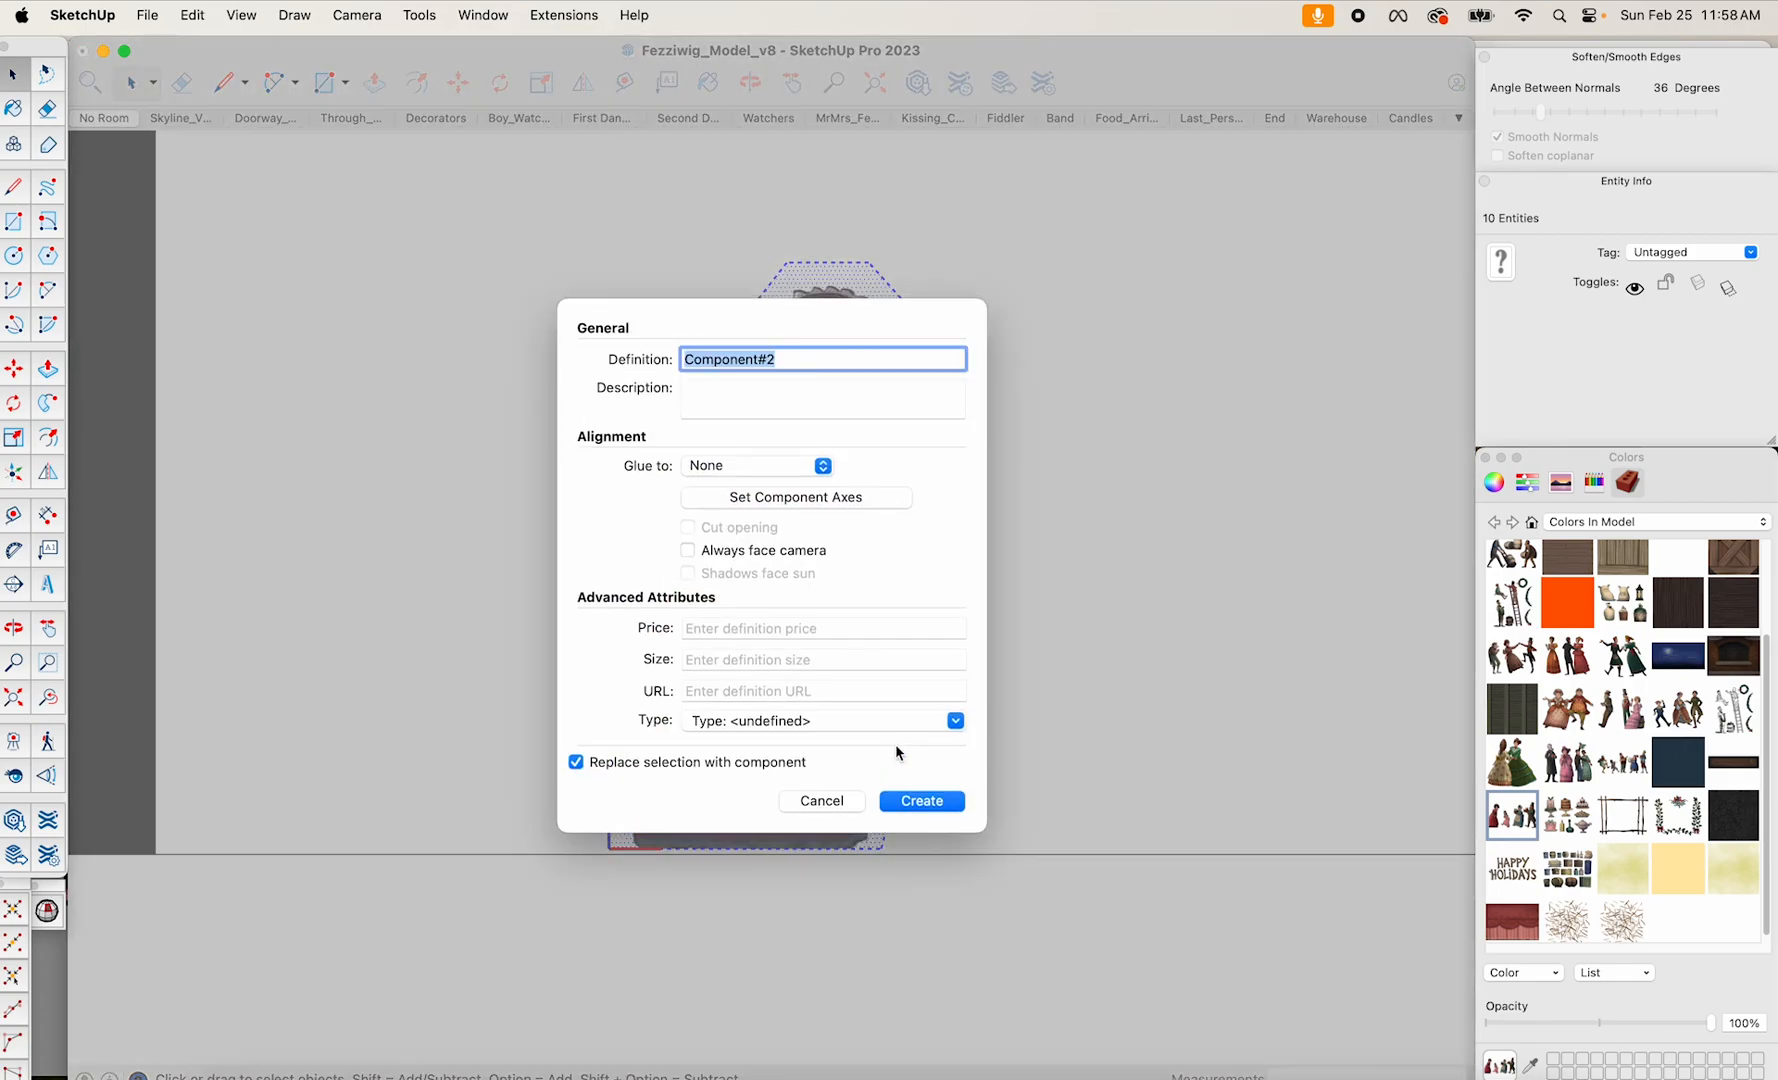
text(Girl)
key(Return)
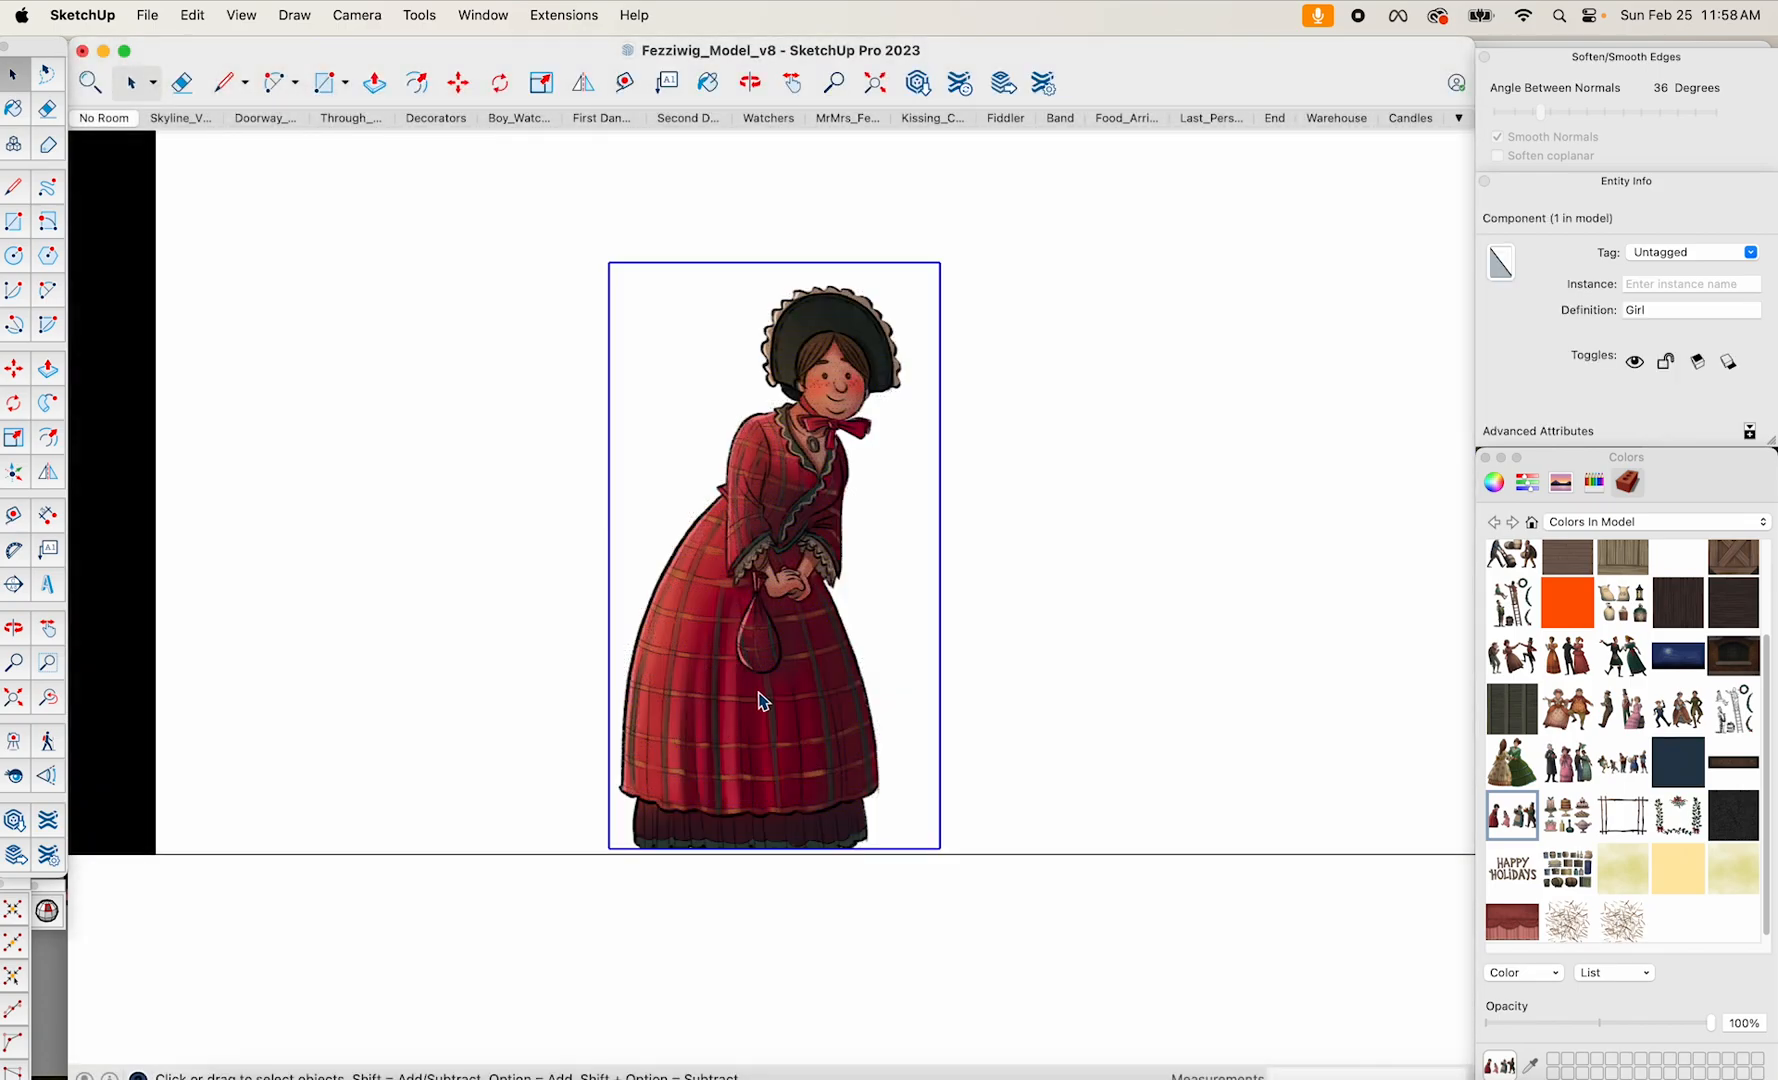
Move the Girl component onto the dark ground in front of the Fezzwig building's arched doorway.
click(1031, 681)
middle_drag(1031, 681, 1206, 845)
scroll(1017, 726, down, 6)
click(1192, 780)
key(m)
click(1211, 867)
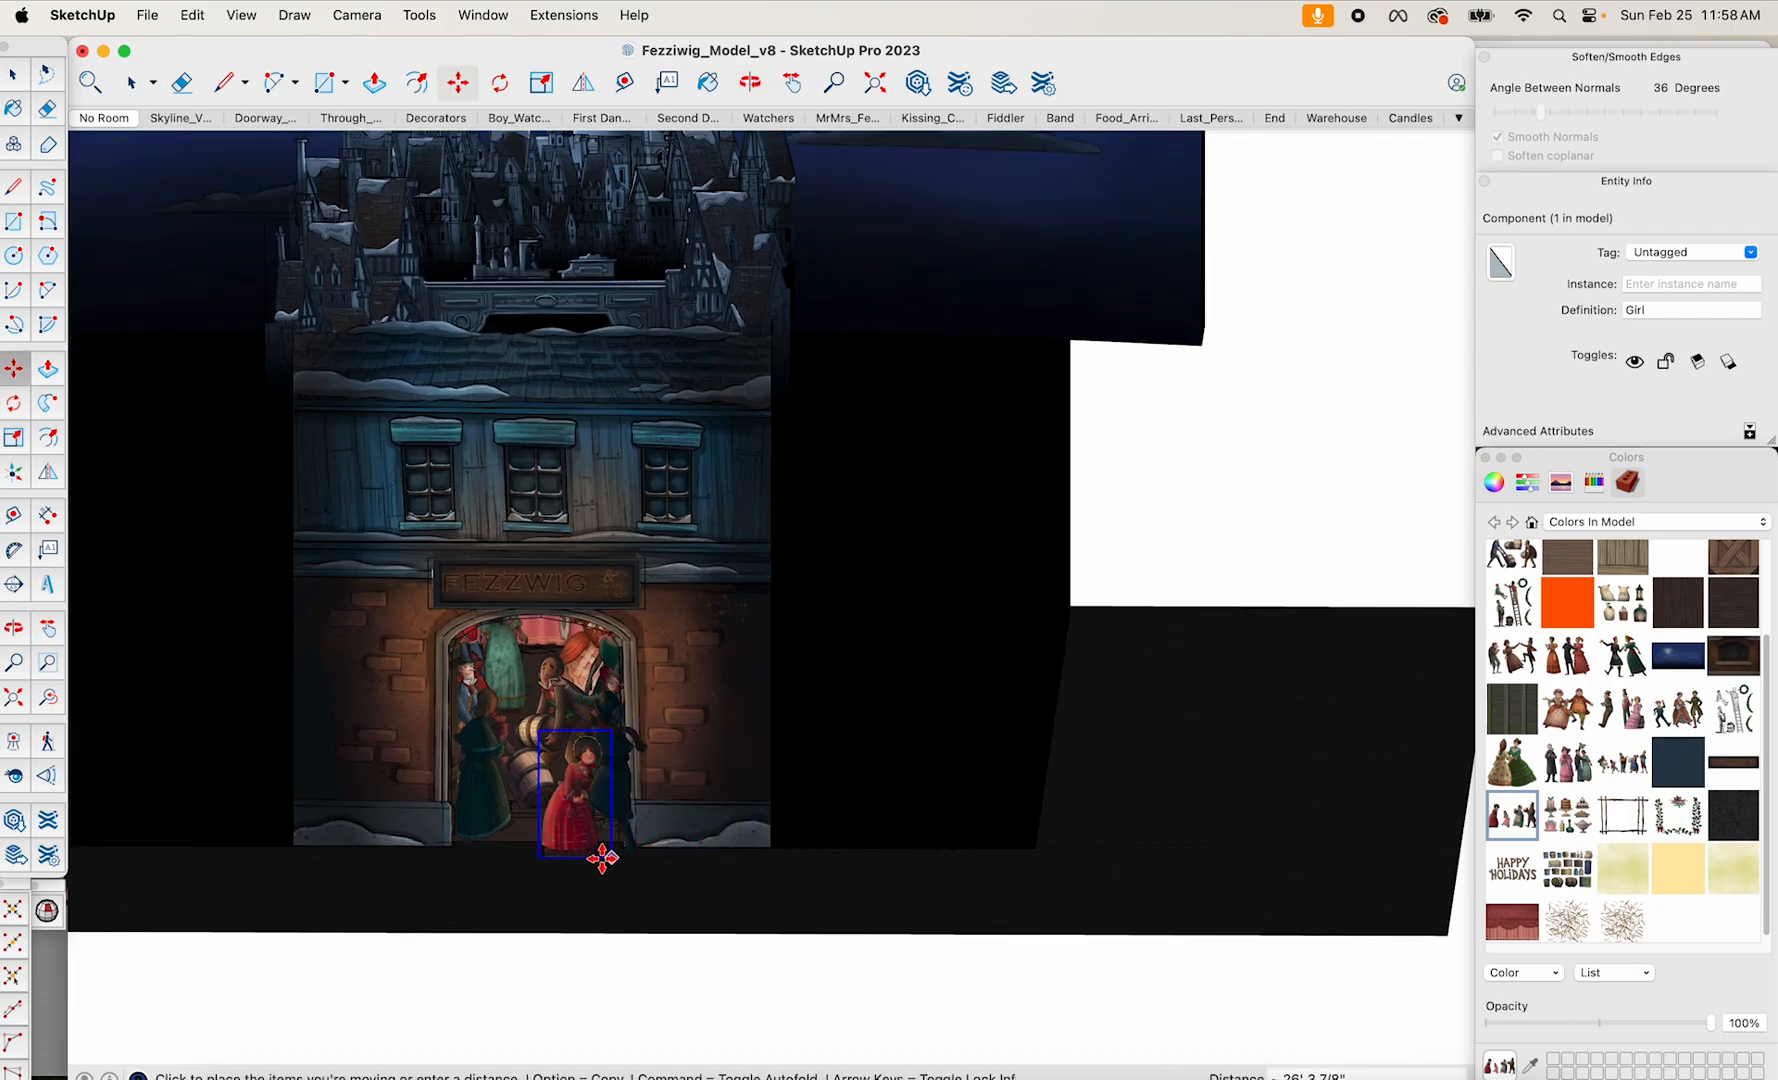
scroll(552, 846, up, 3)
scroll(564, 830, up, 3)
shift+middle_drag(583, 814, 897, 690)
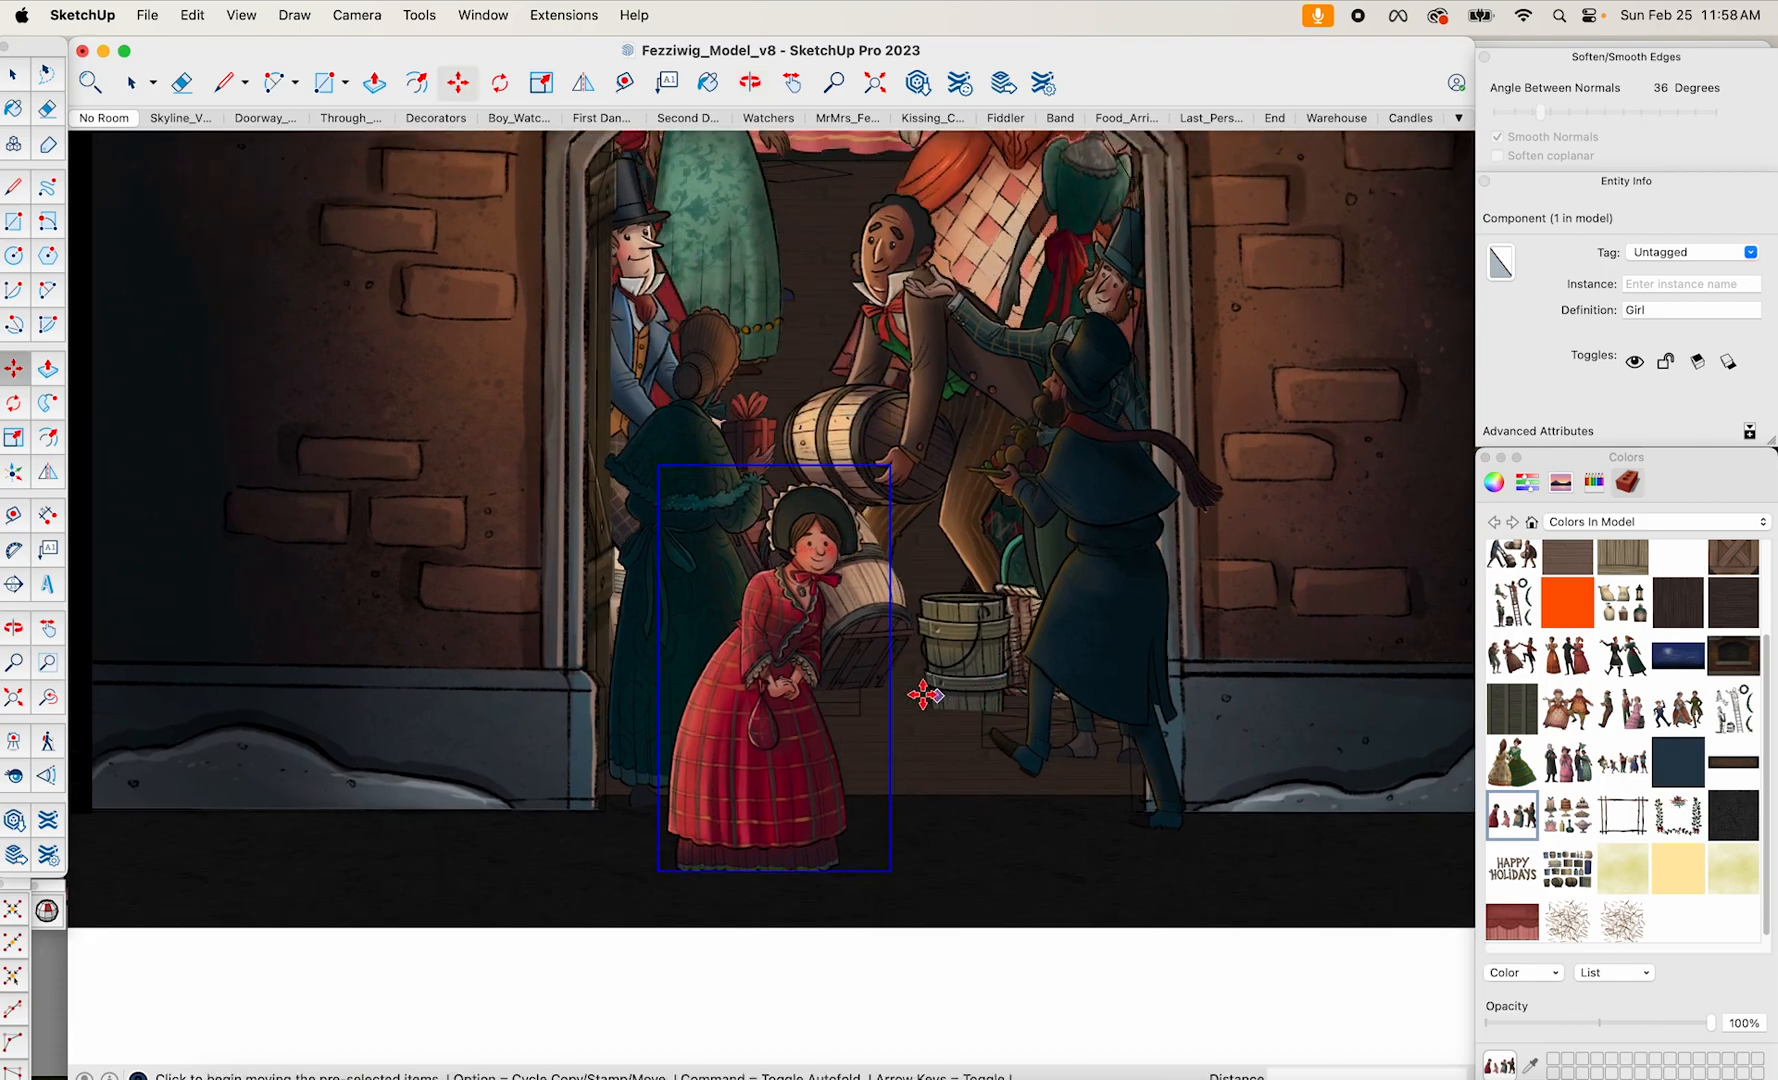
Scale the Girl component up uniformly from its lower-left corner to about 1.3 times, close to the neighbouring characters' height.
scroll(897, 690, up, 2)
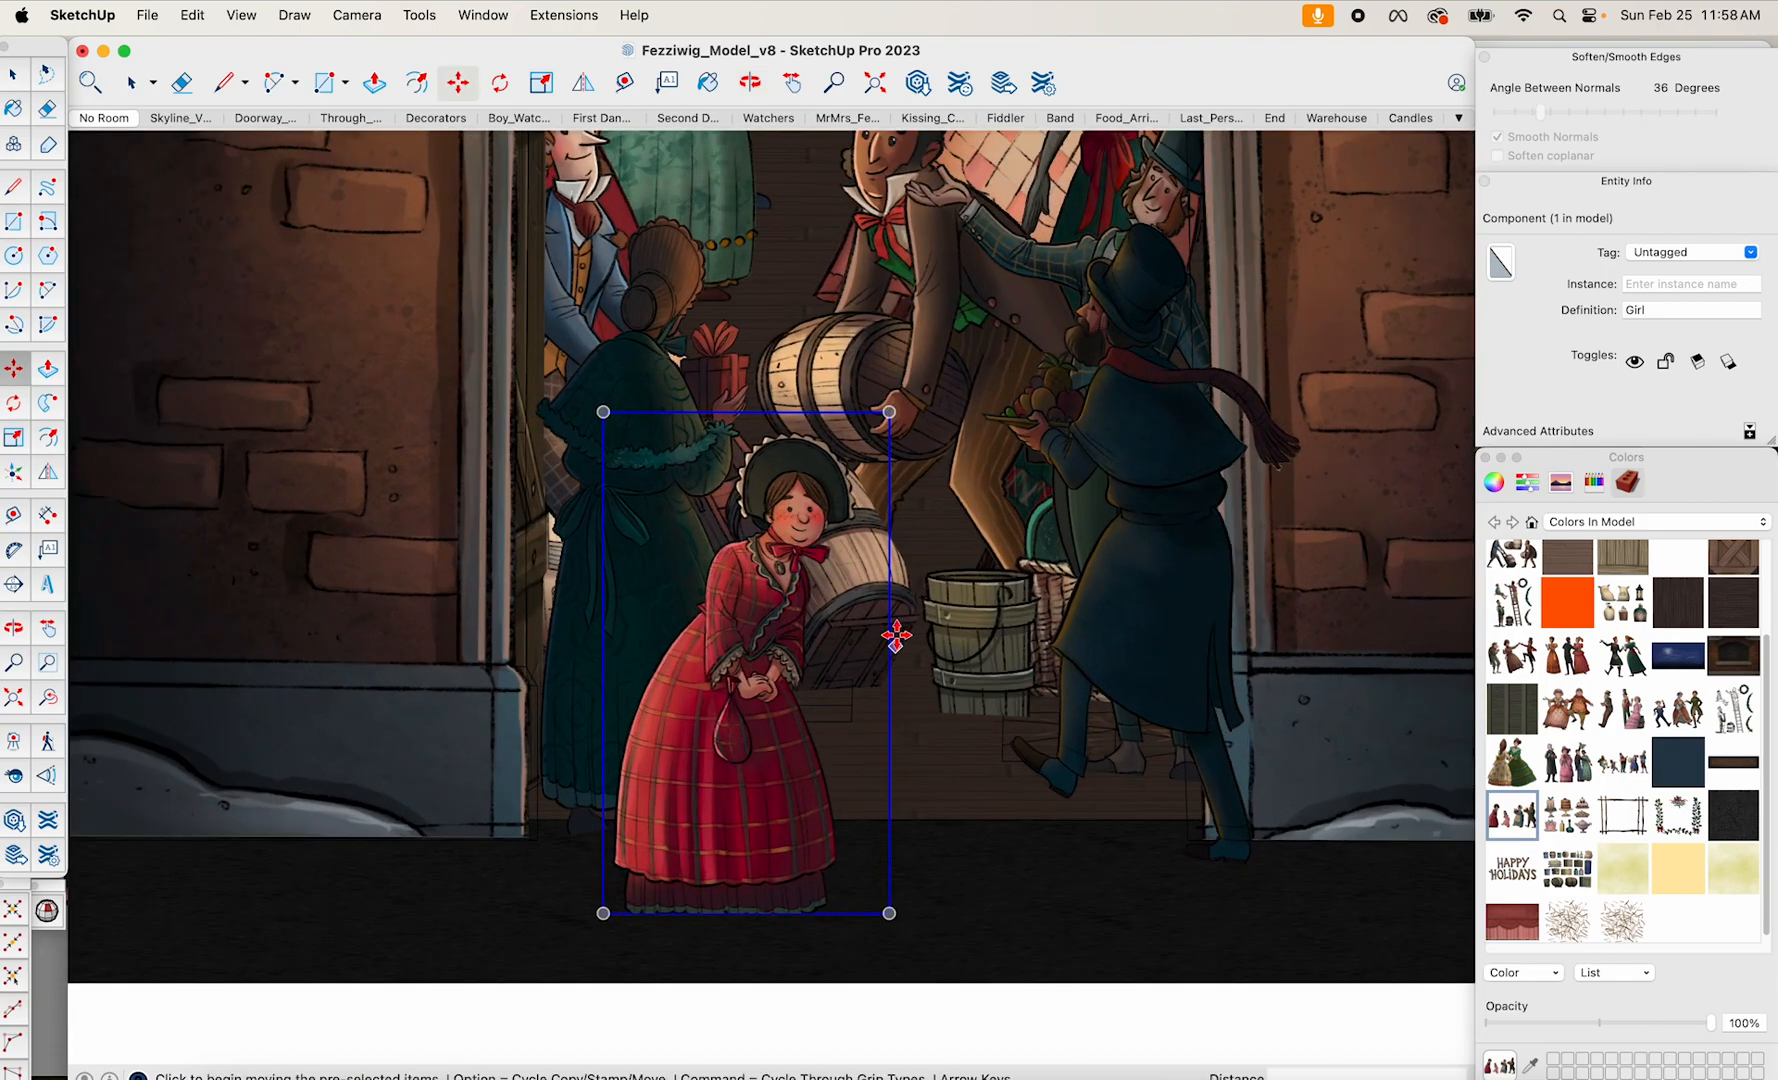
scroll(847, 610, down, 2)
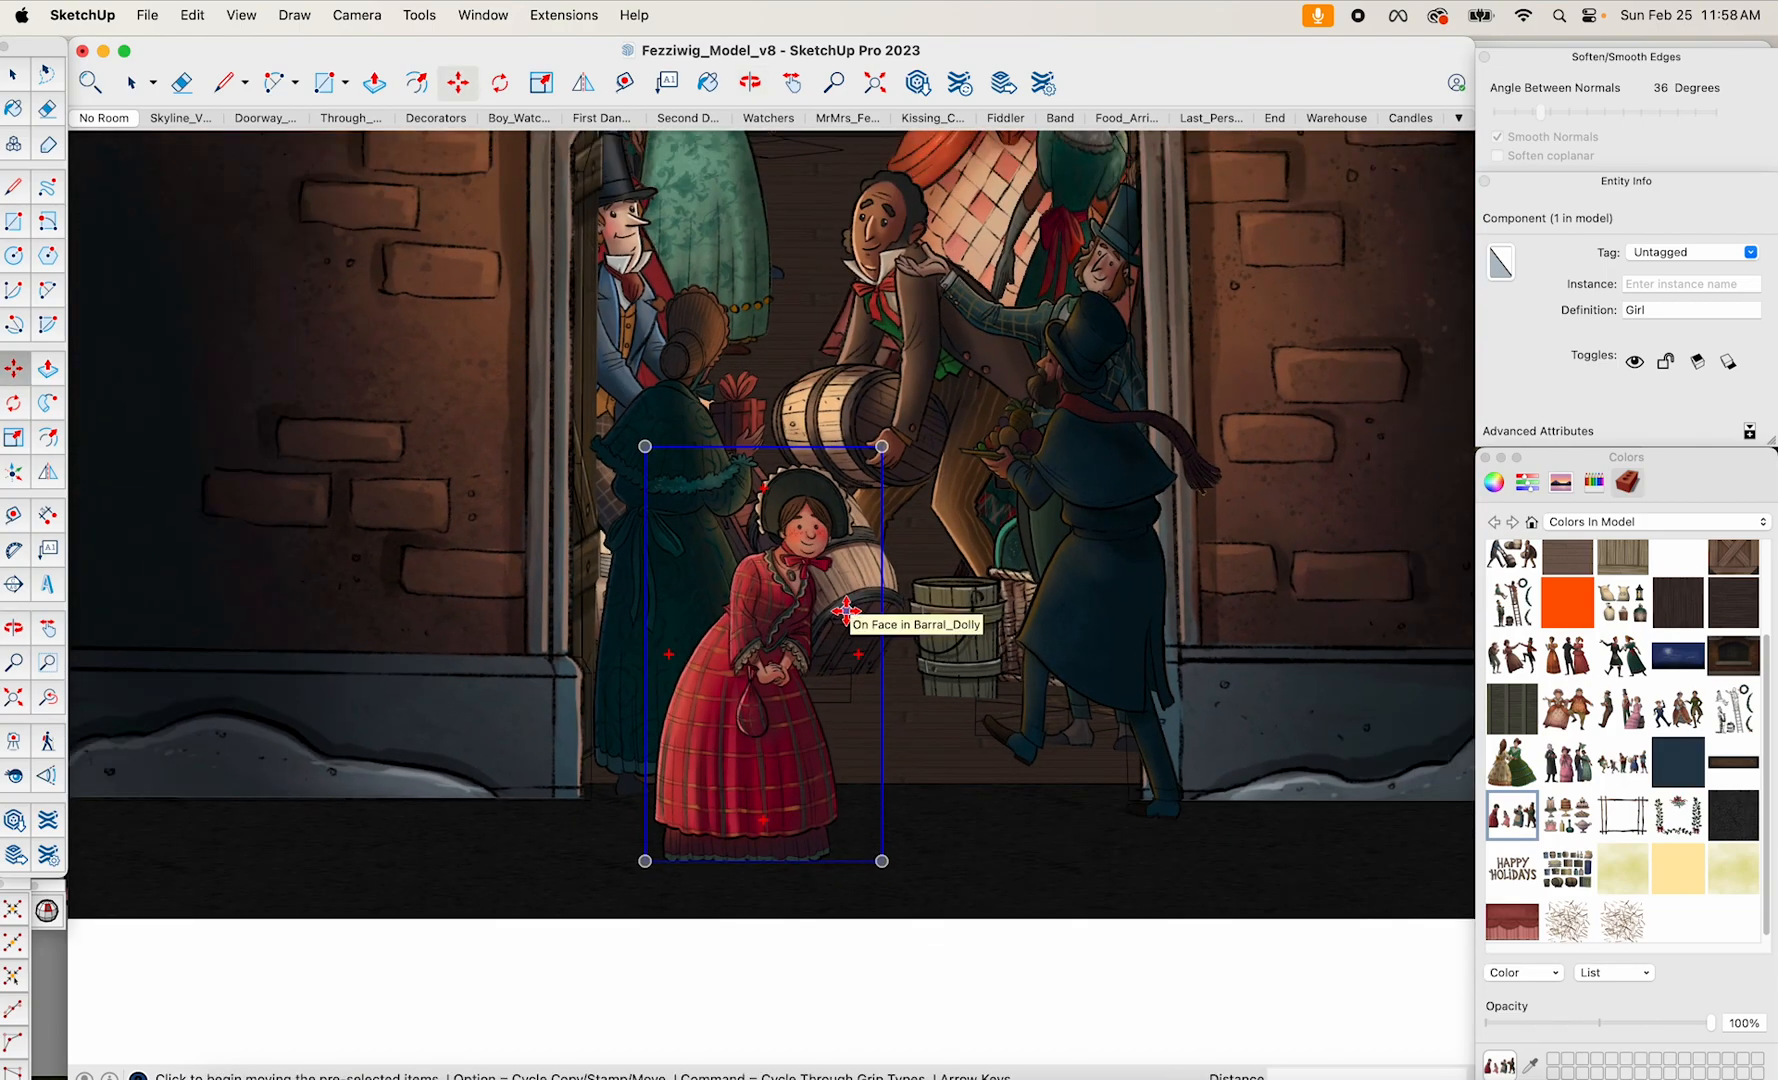
key(s)
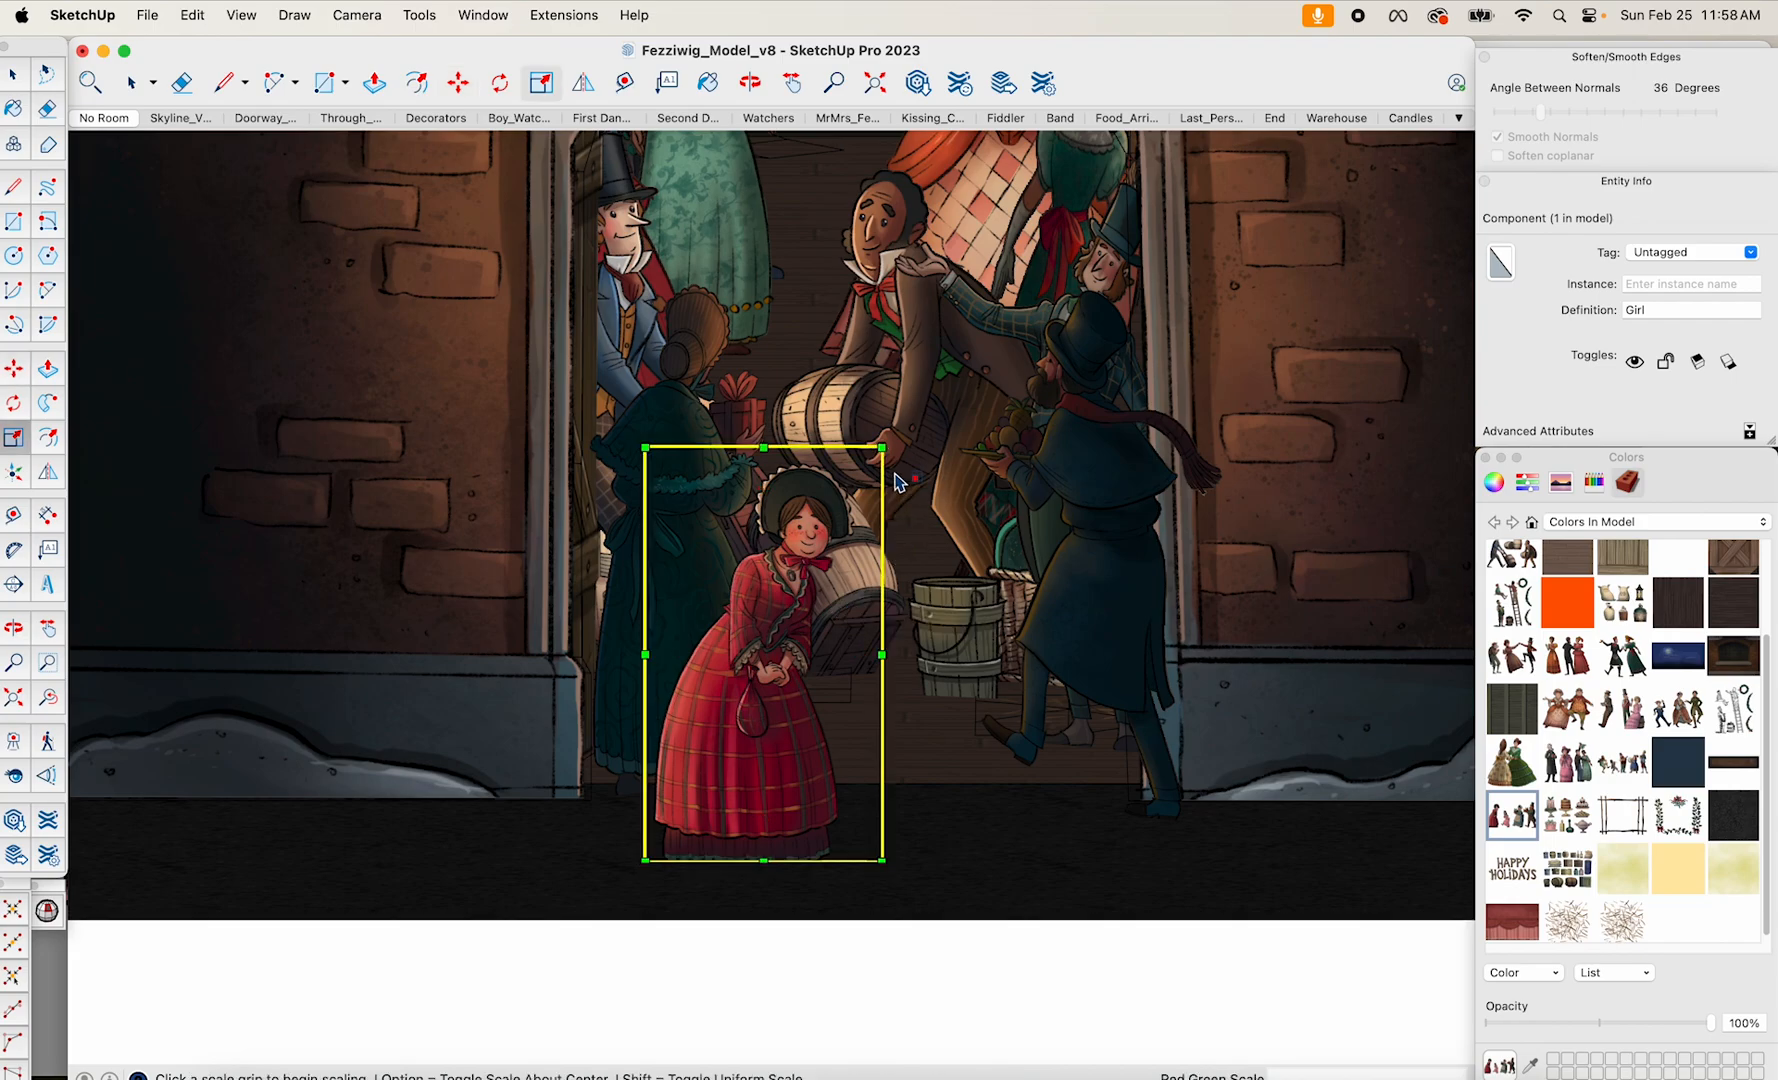
click(881, 446)
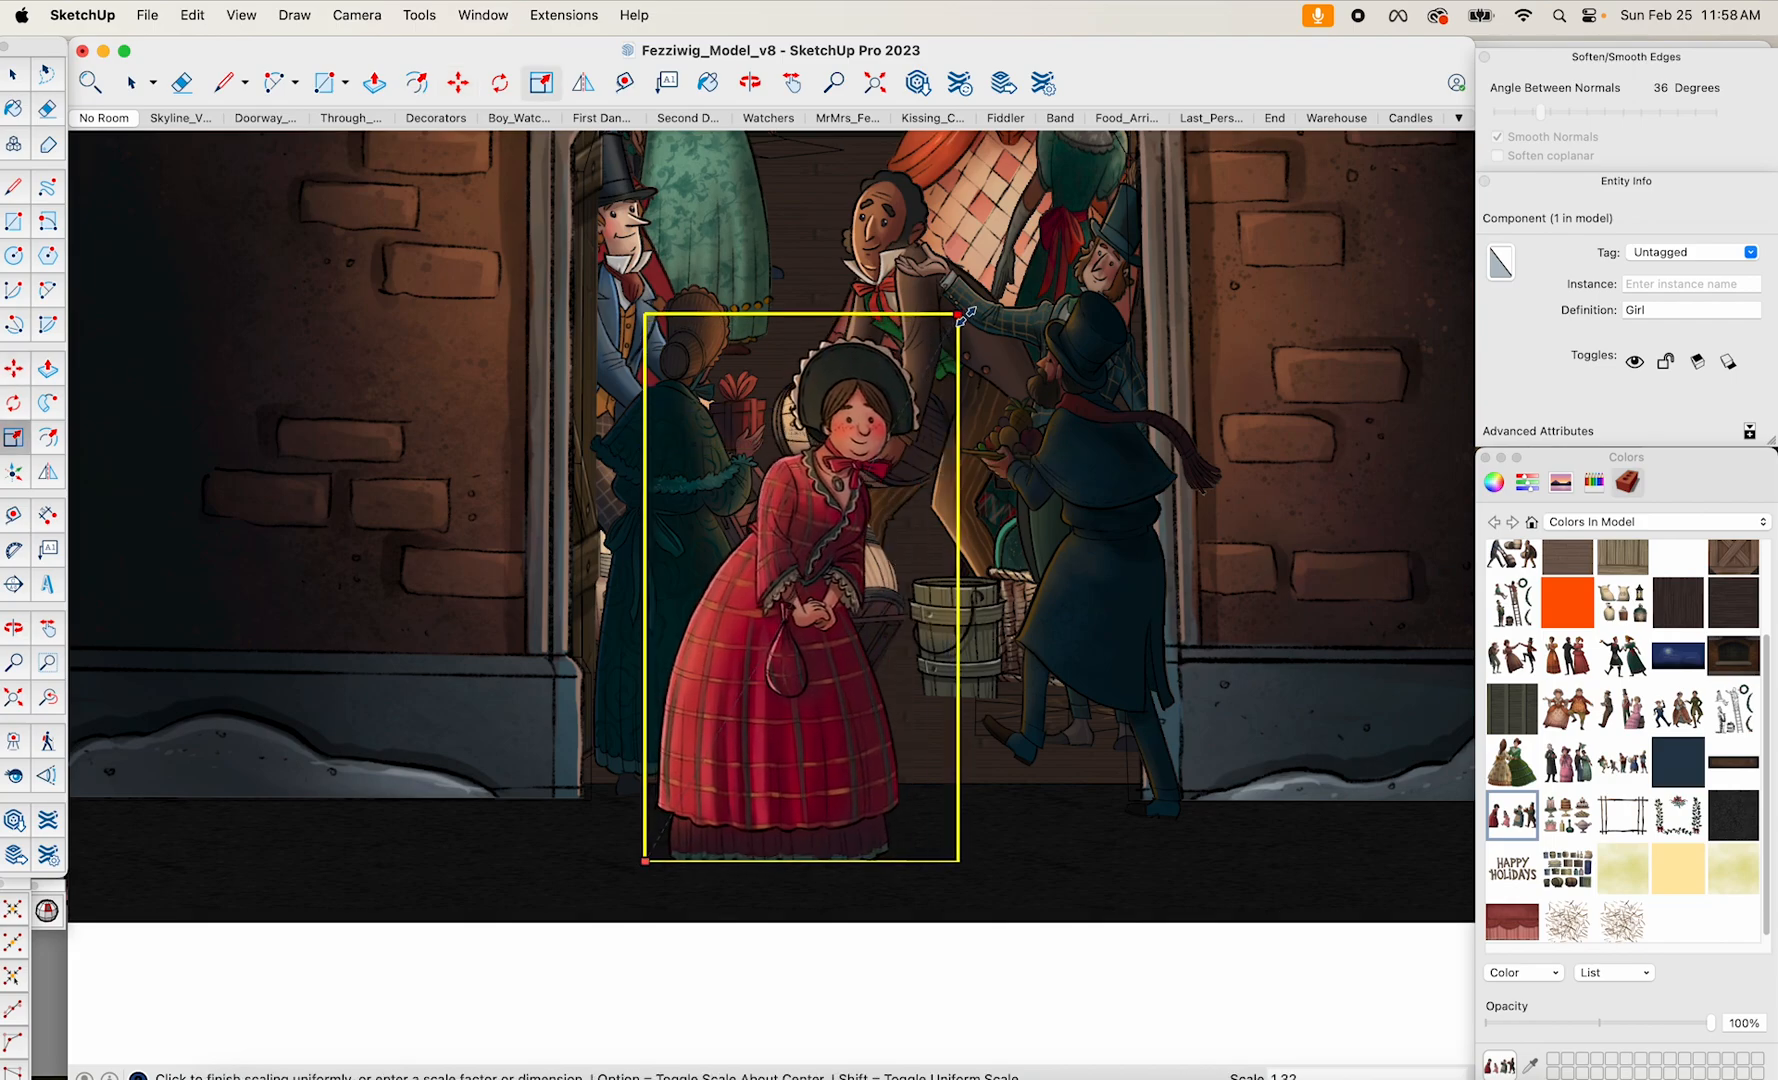
click(964, 298)
middle_drag(964, 298, 1033, 405)
scroll(1033, 405, down, 1)
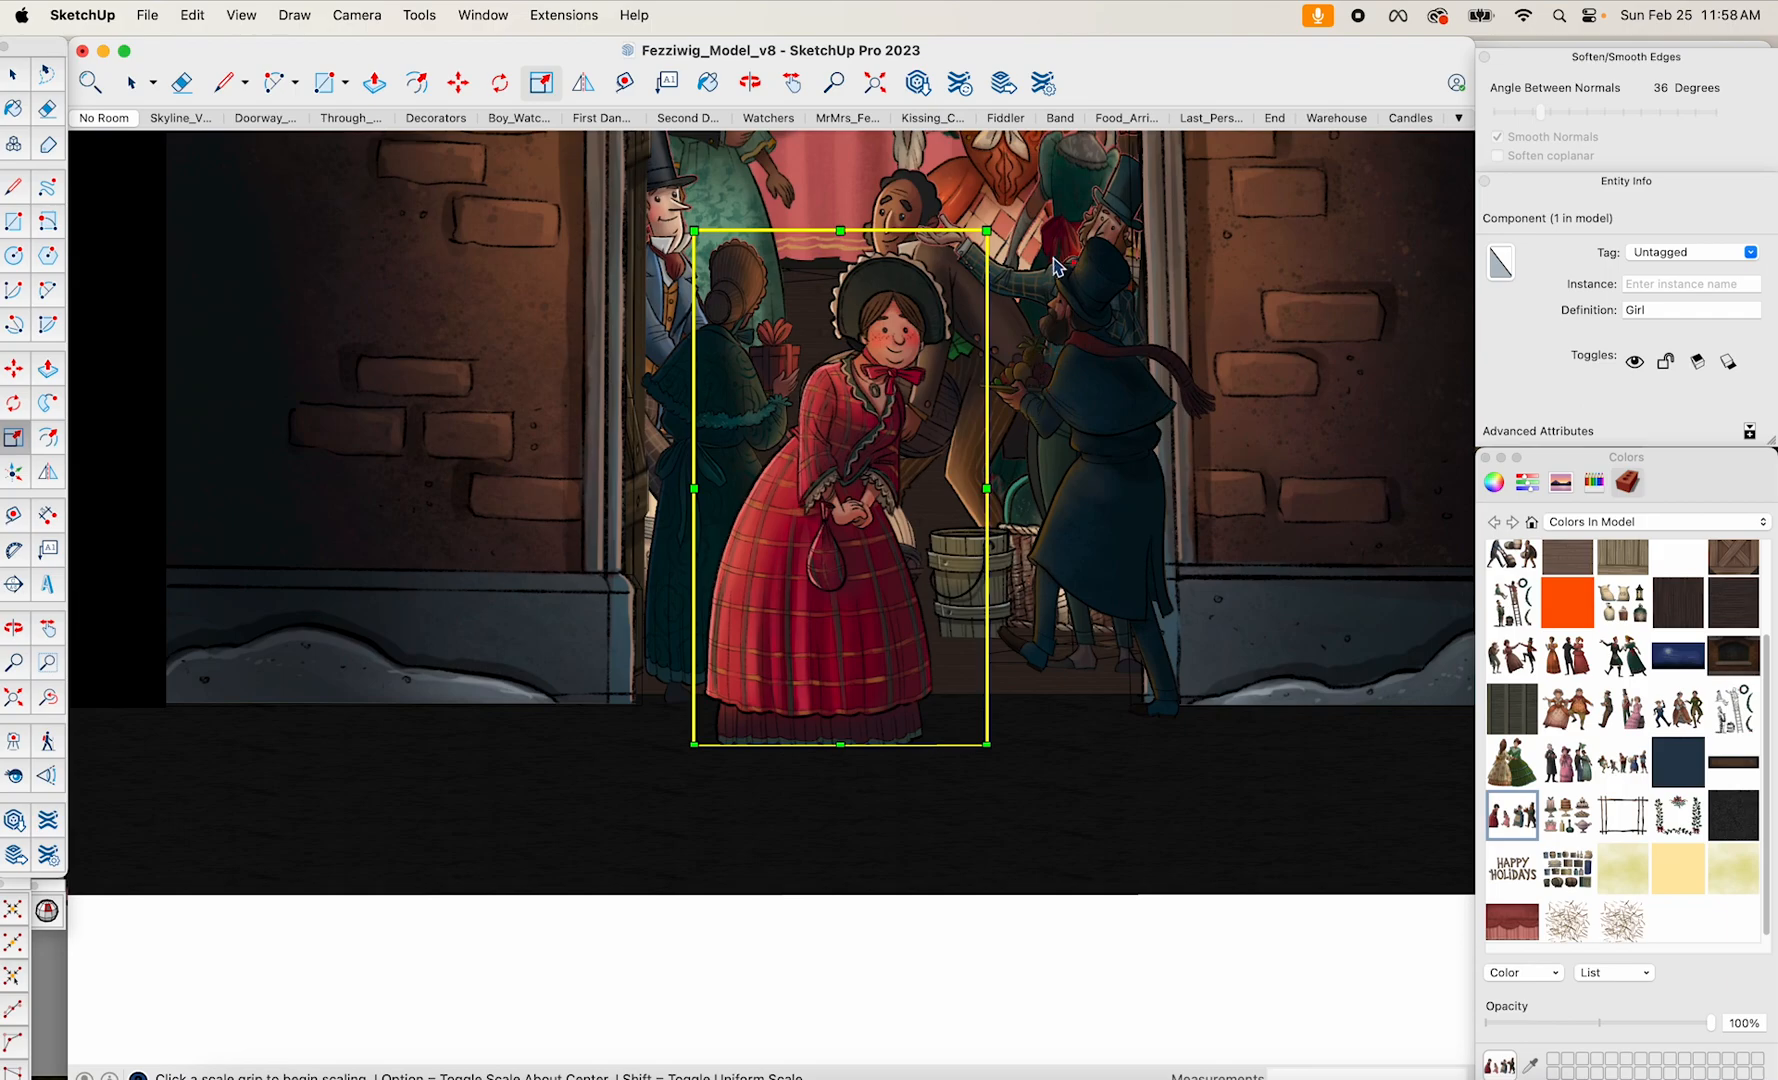
click(988, 232)
click(981, 241)
Move the Girl component about 5' 10" sideways to stand before the brick wall left of the doorway, and deselect it.
scroll(1022, 490, down, 3)
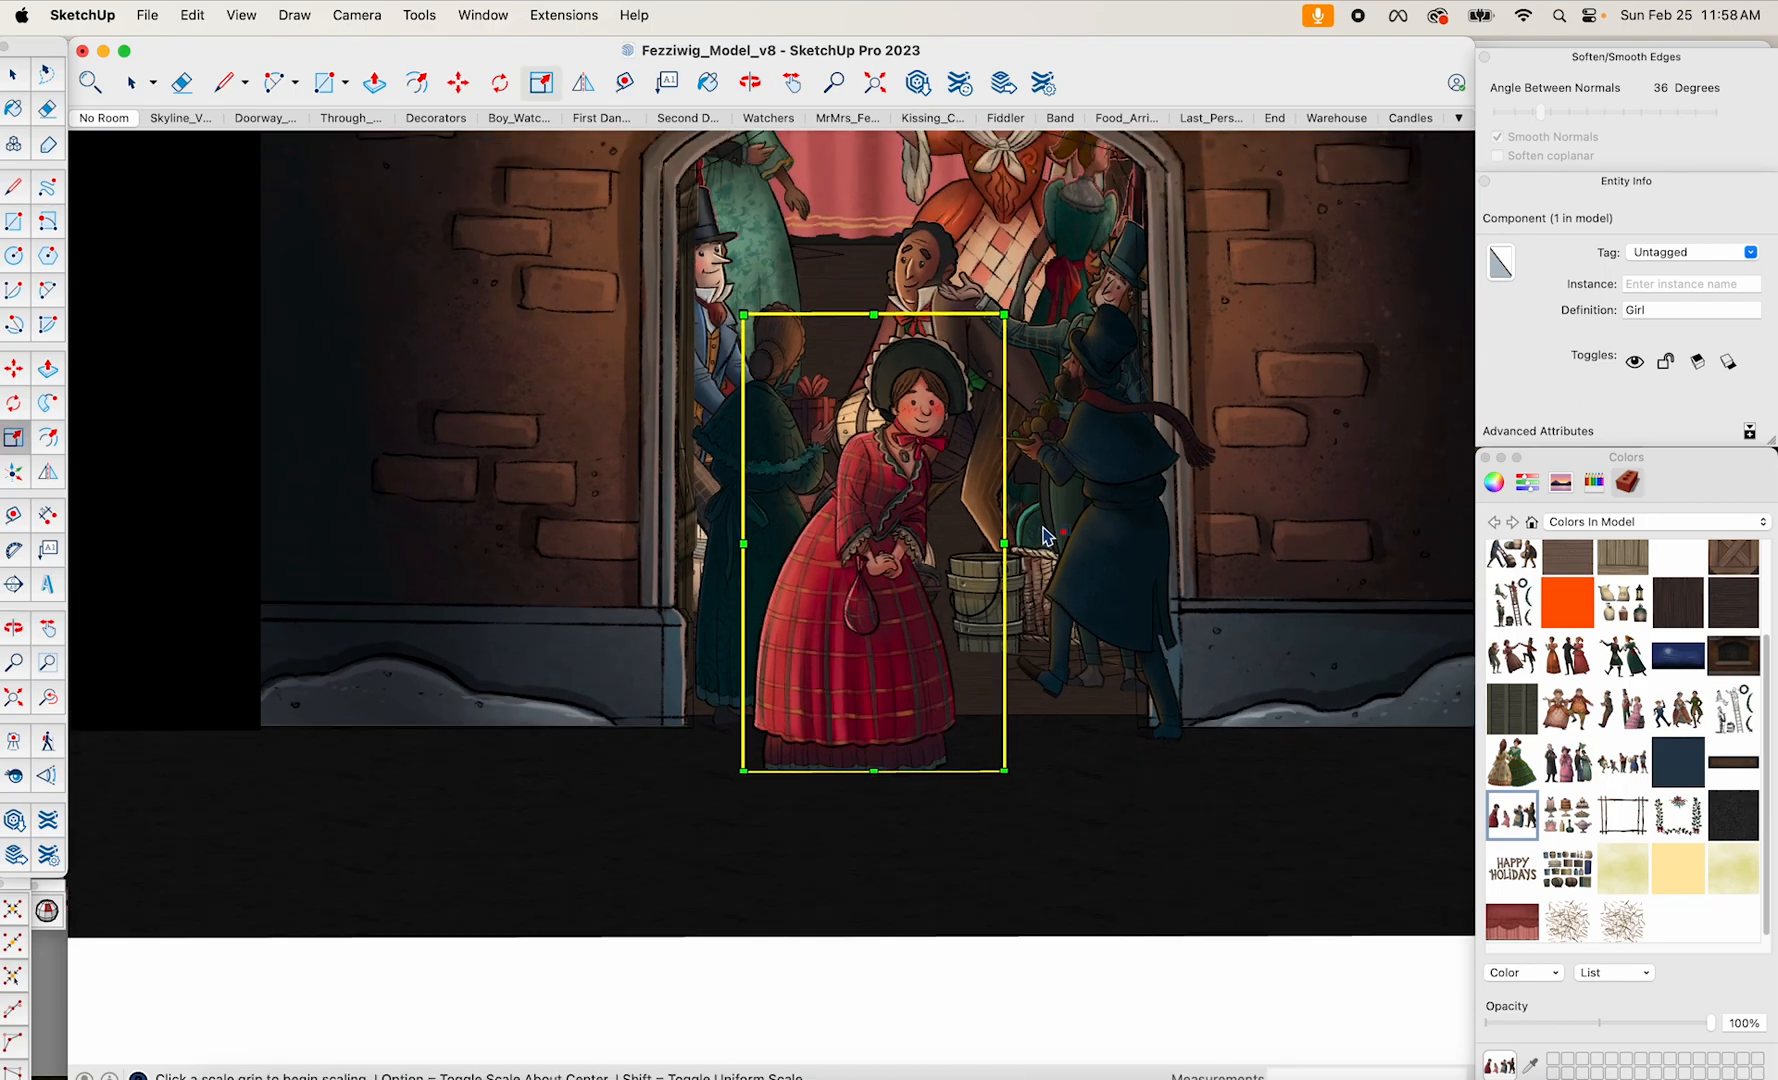
key(m)
click(1024, 786)
click(701, 780)
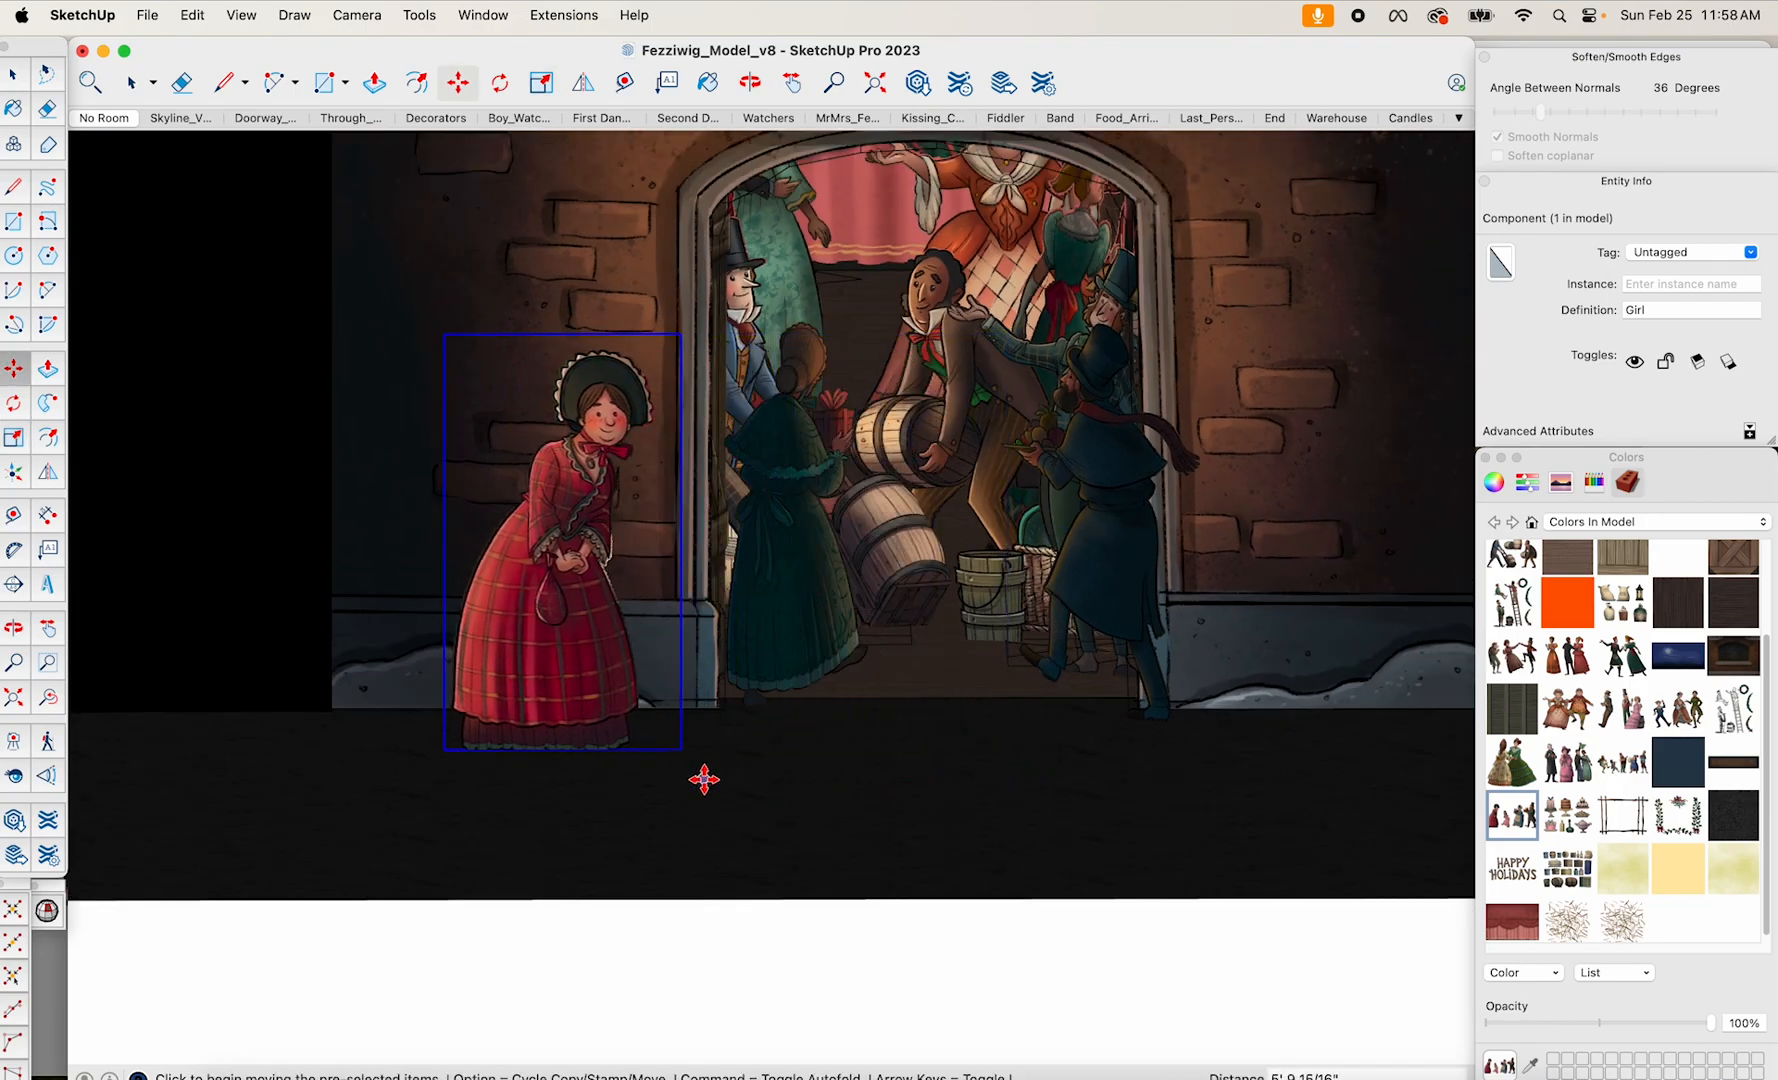
scroll(742, 760, down, 3)
middle_drag(778, 726, 800, 790)
scroll(737, 753, up, 4)
scroll(745, 770, down, 5)
scroll(1012, 548, down, 5)
key(space)
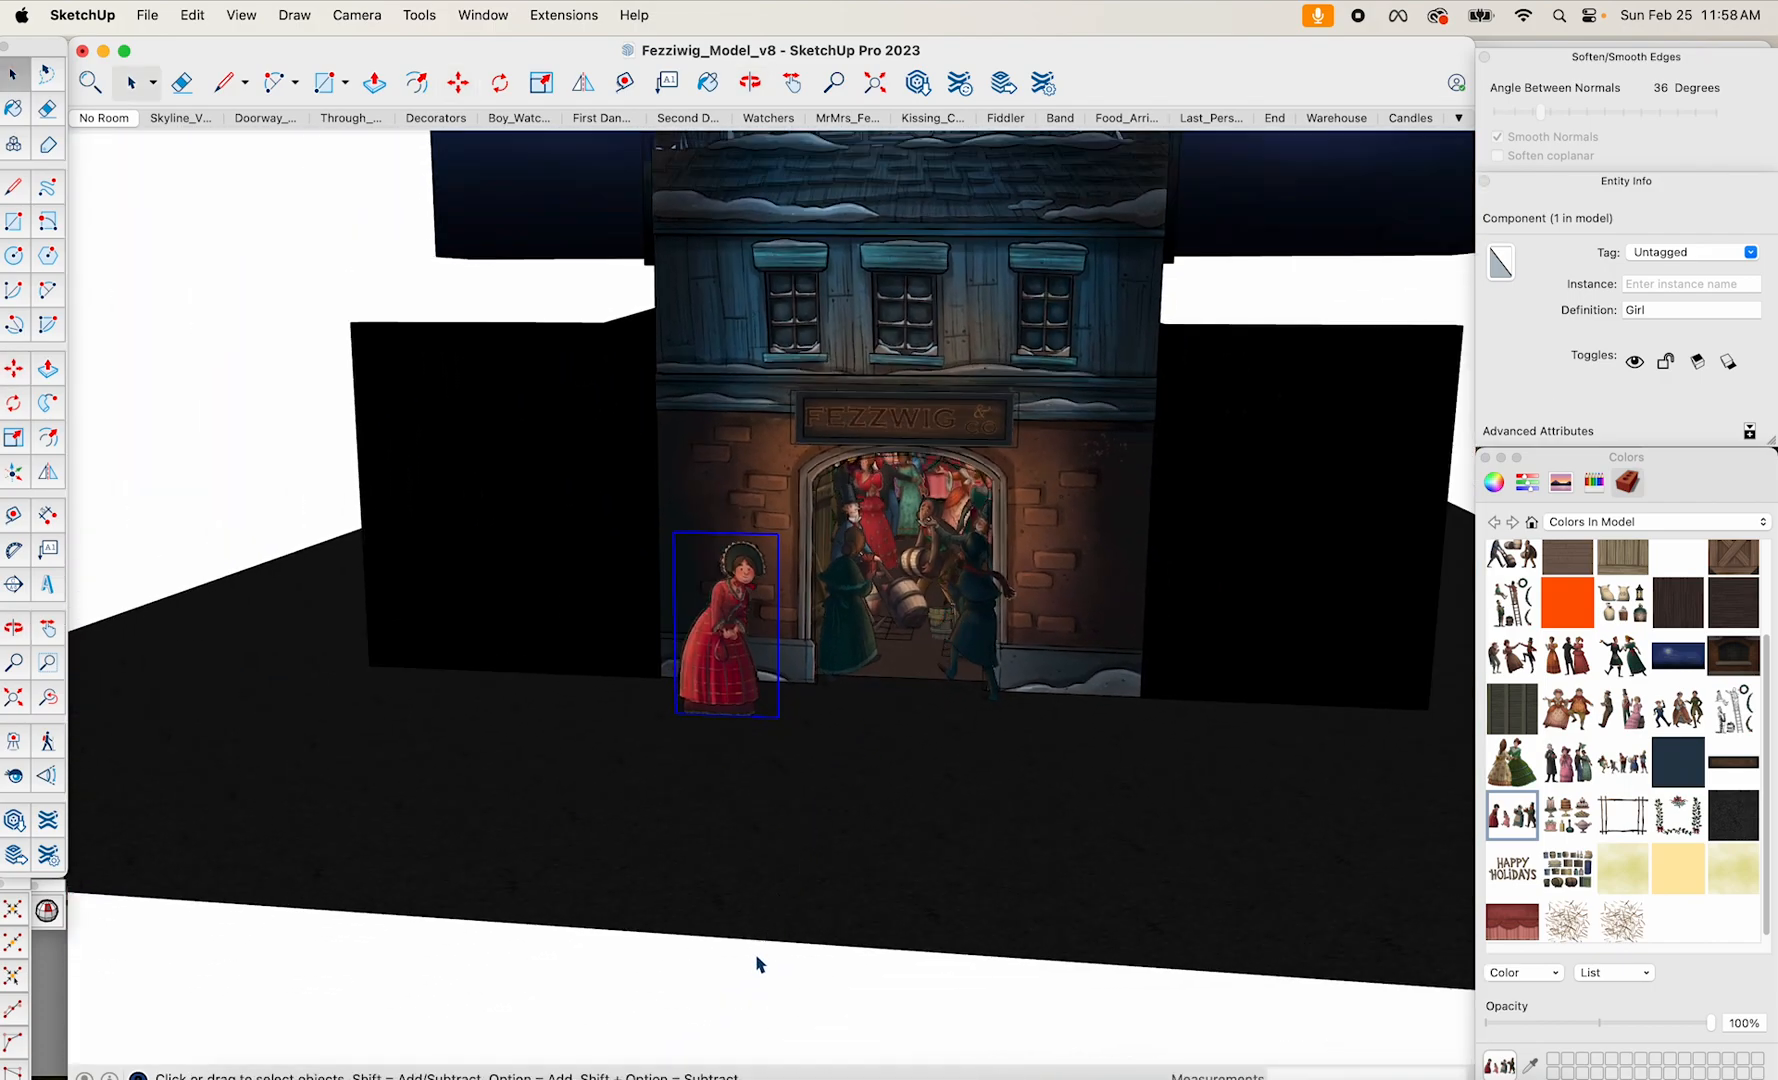
click(864, 798)
Examine the woman cutout beside the doorway and the layered rooftops, bridge, dome and moonlit sky backdrop above the facade.
scroll(870, 790, up, 2)
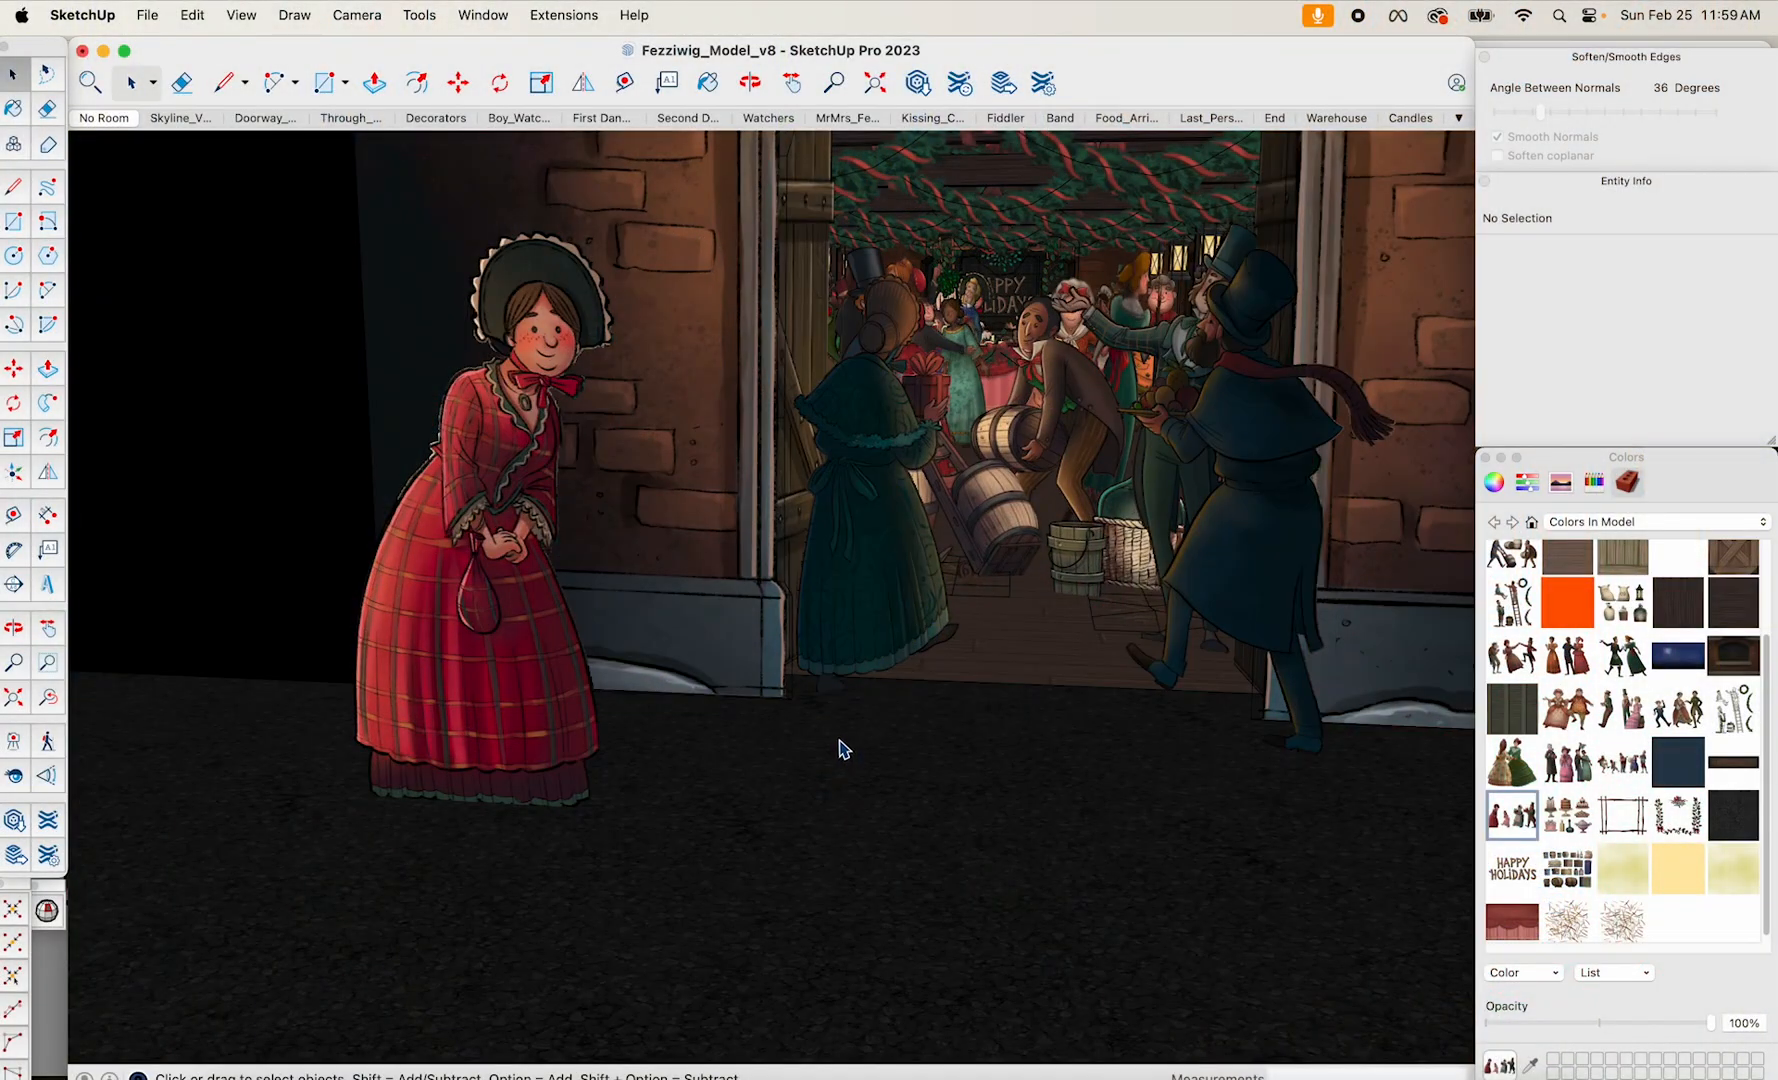
shift+middle_drag(838, 743, 840, 797)
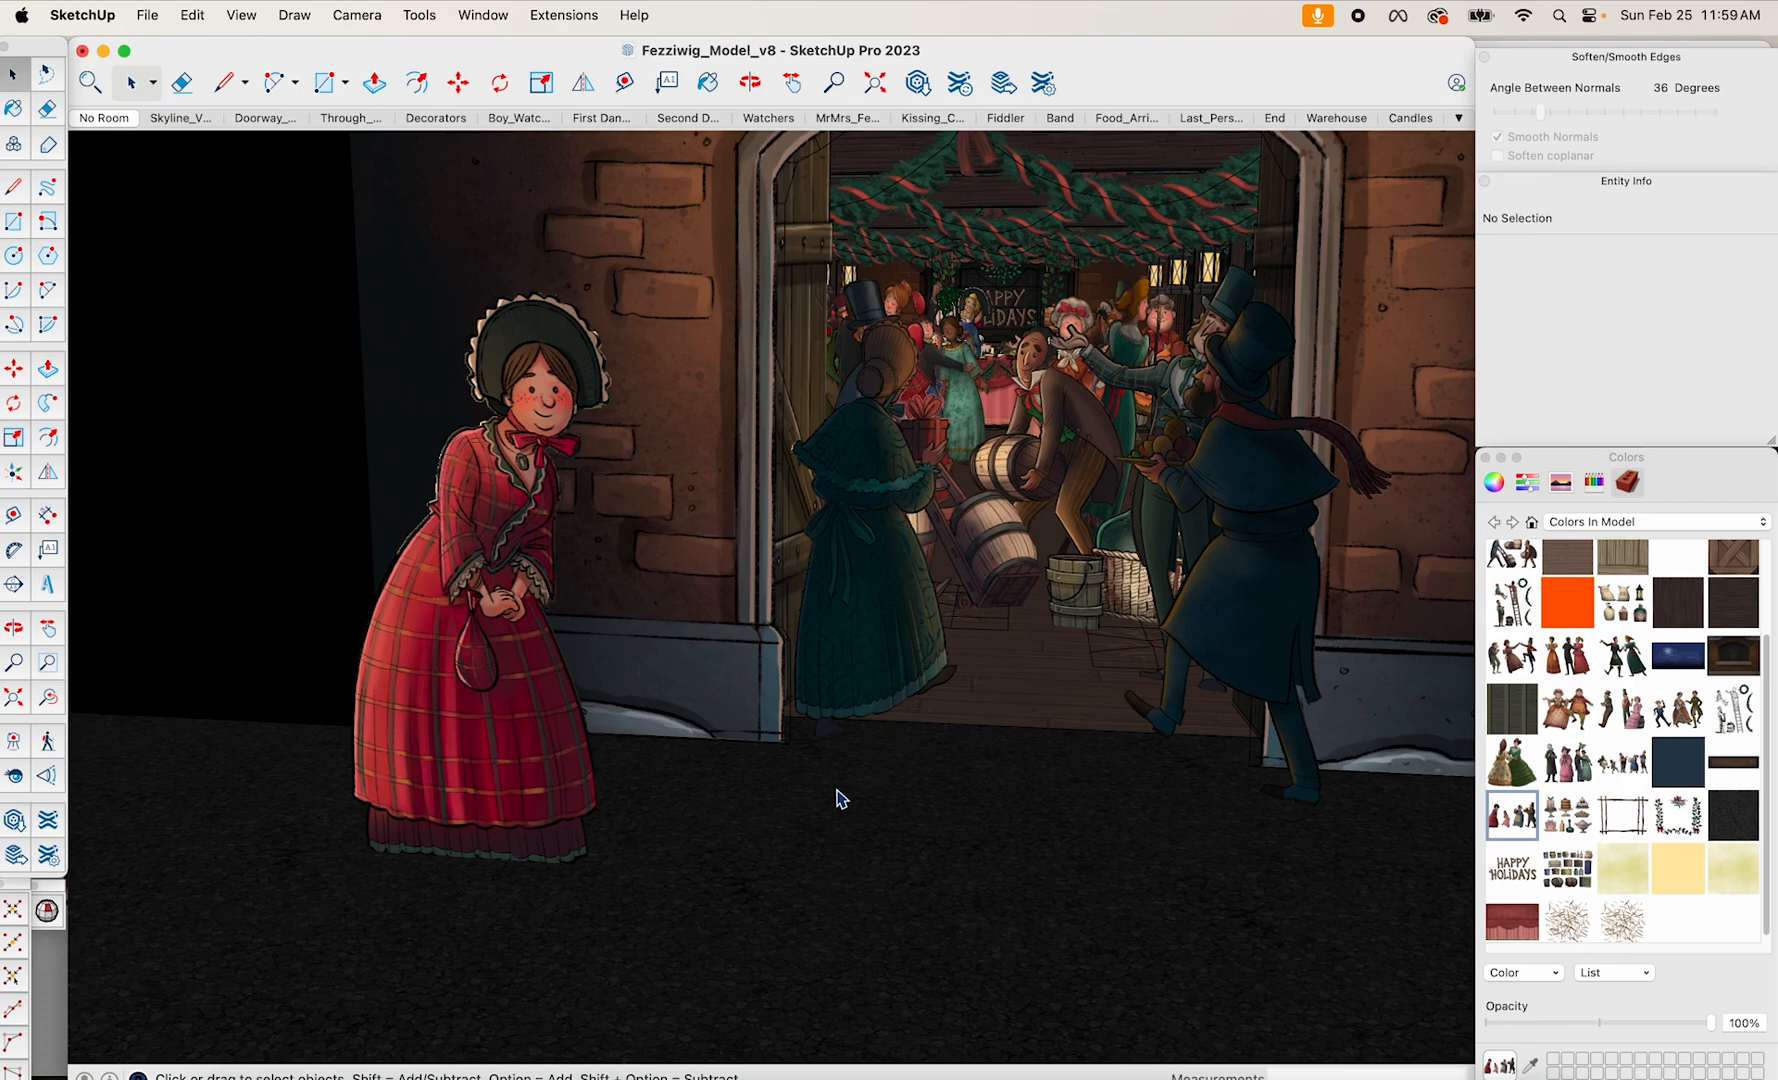
scroll(840, 794, down, 5)
middle_drag(840, 460, 631, 782)
scroll(948, 655, up, 3)
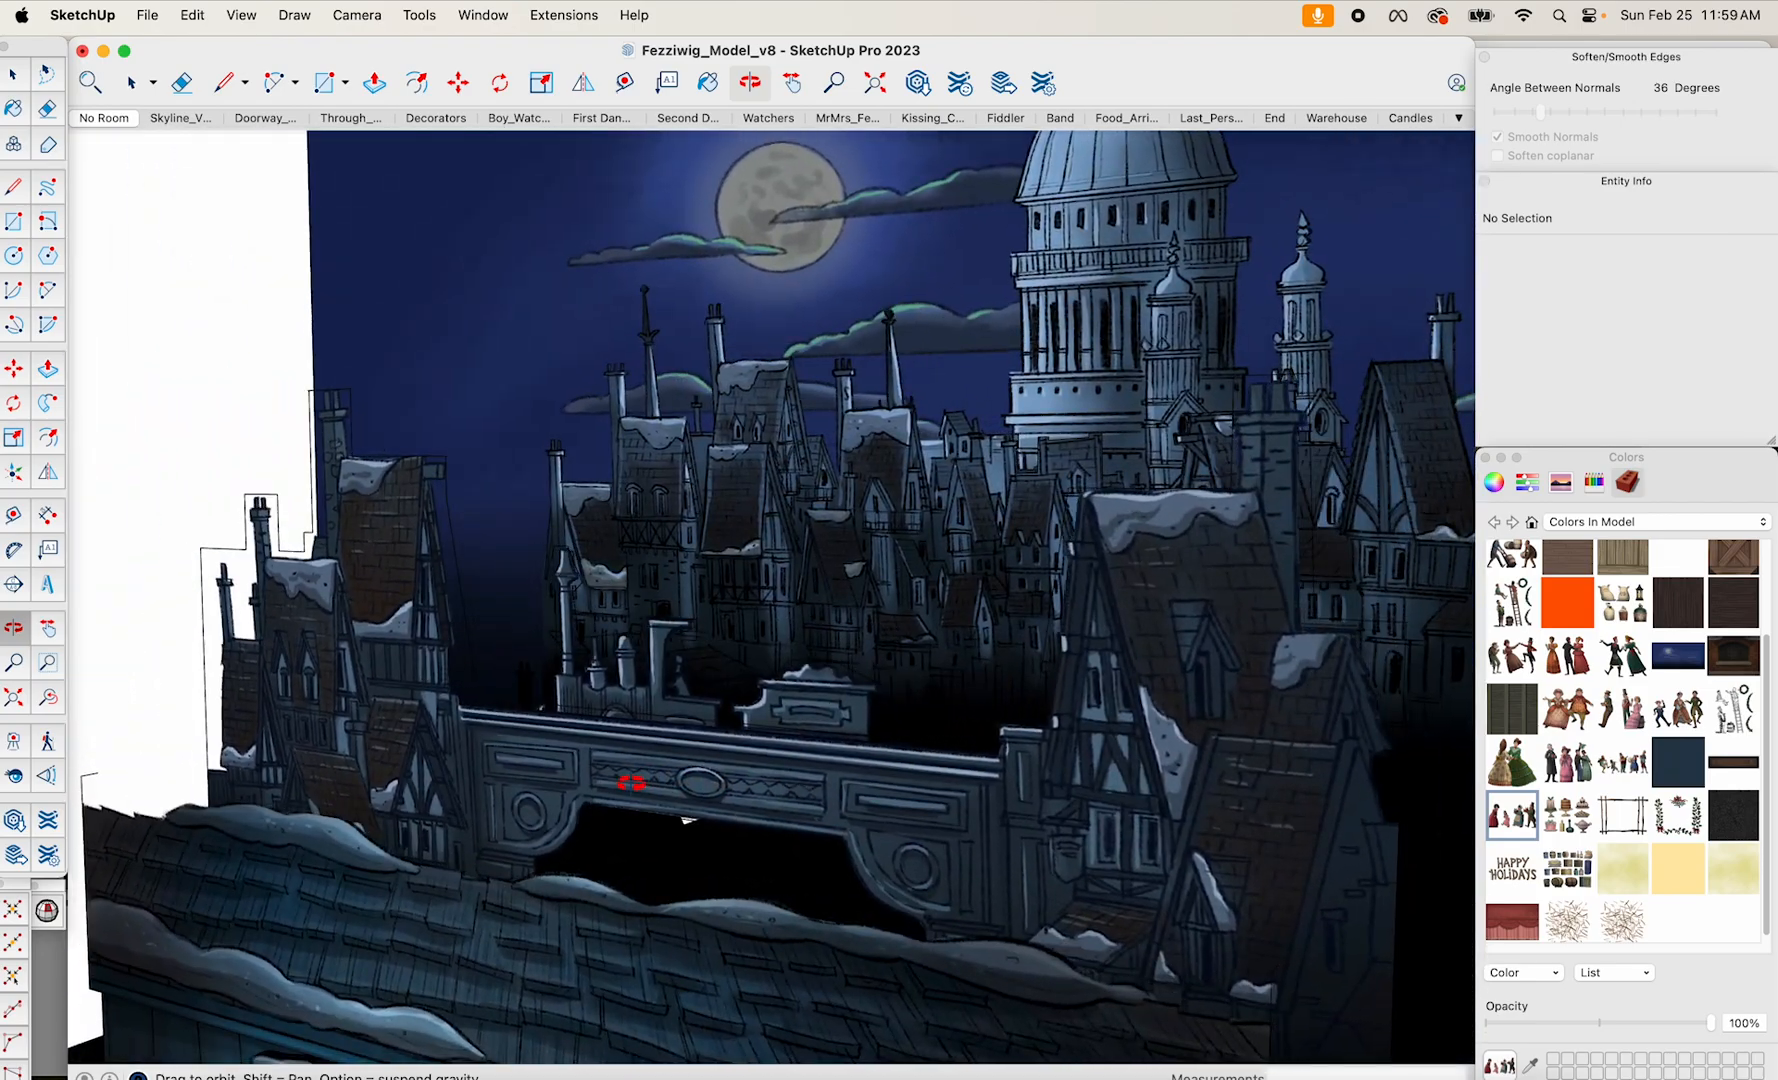
scroll(631, 782, down, 10)
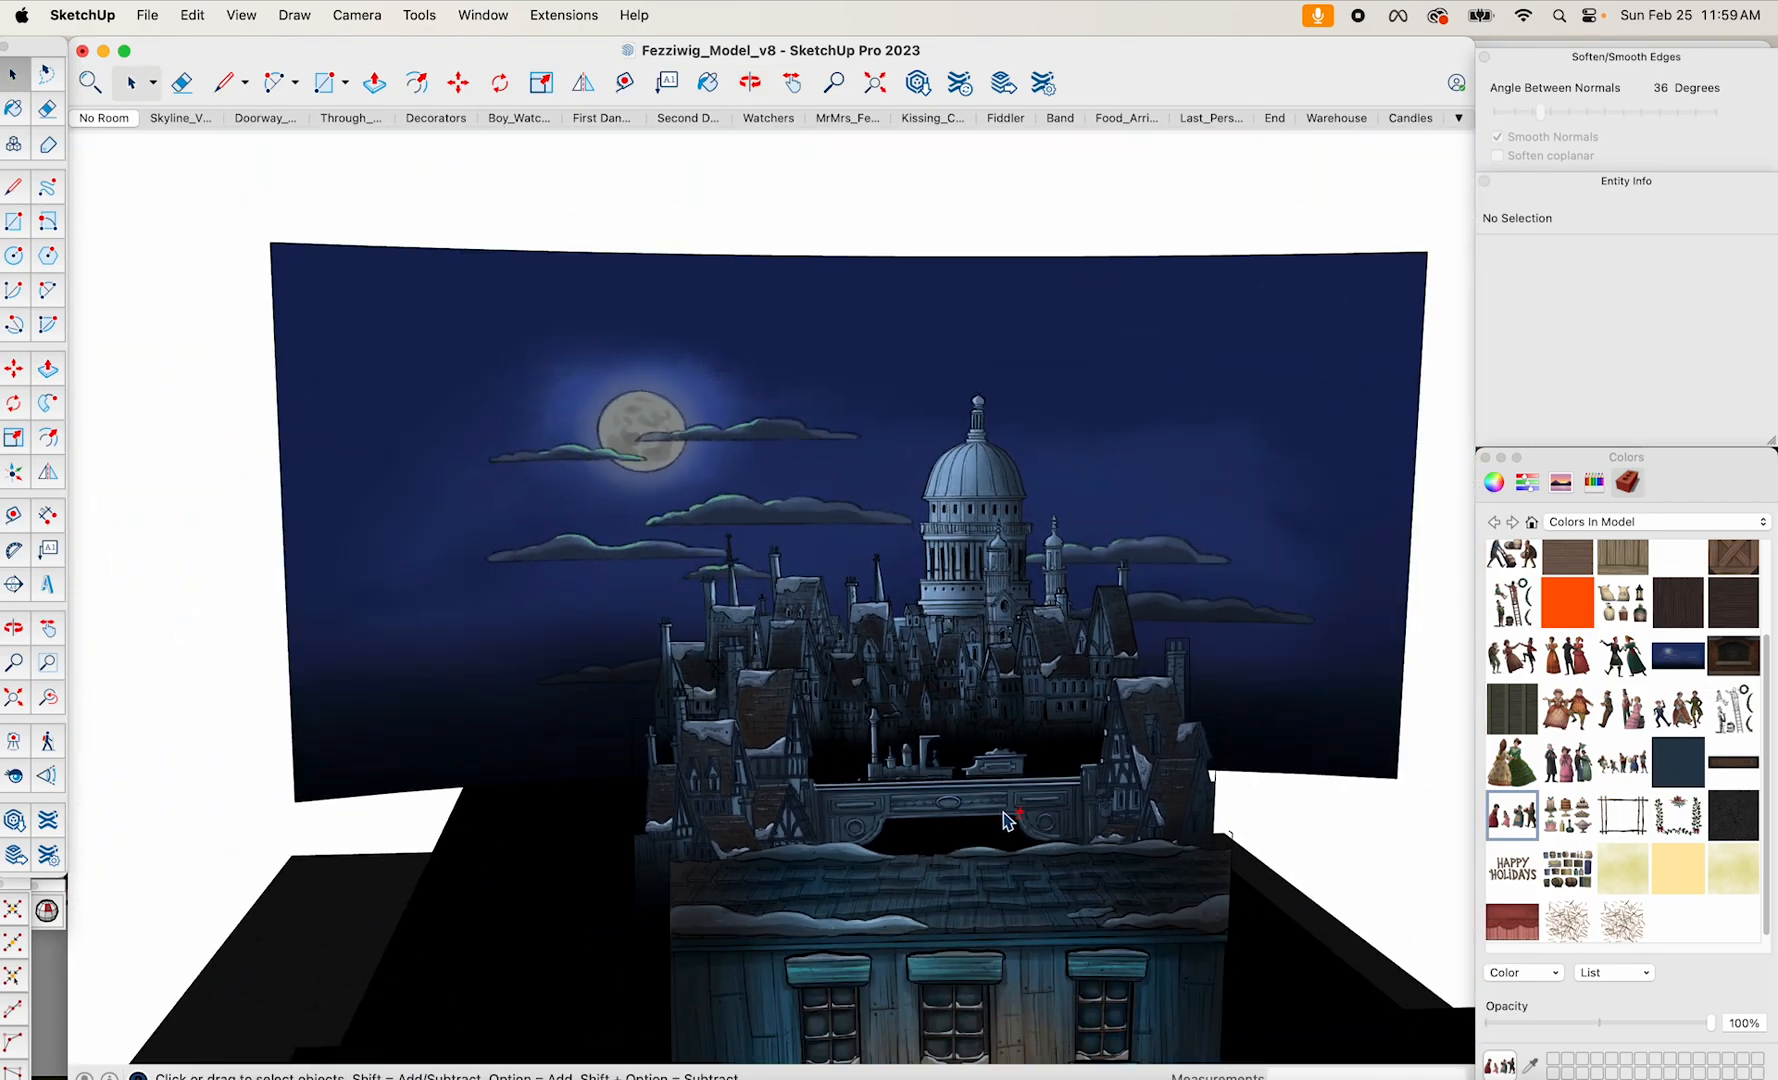
middle_drag(1005, 820, 1008, 717)
scroll(1005, 717, down, 5)
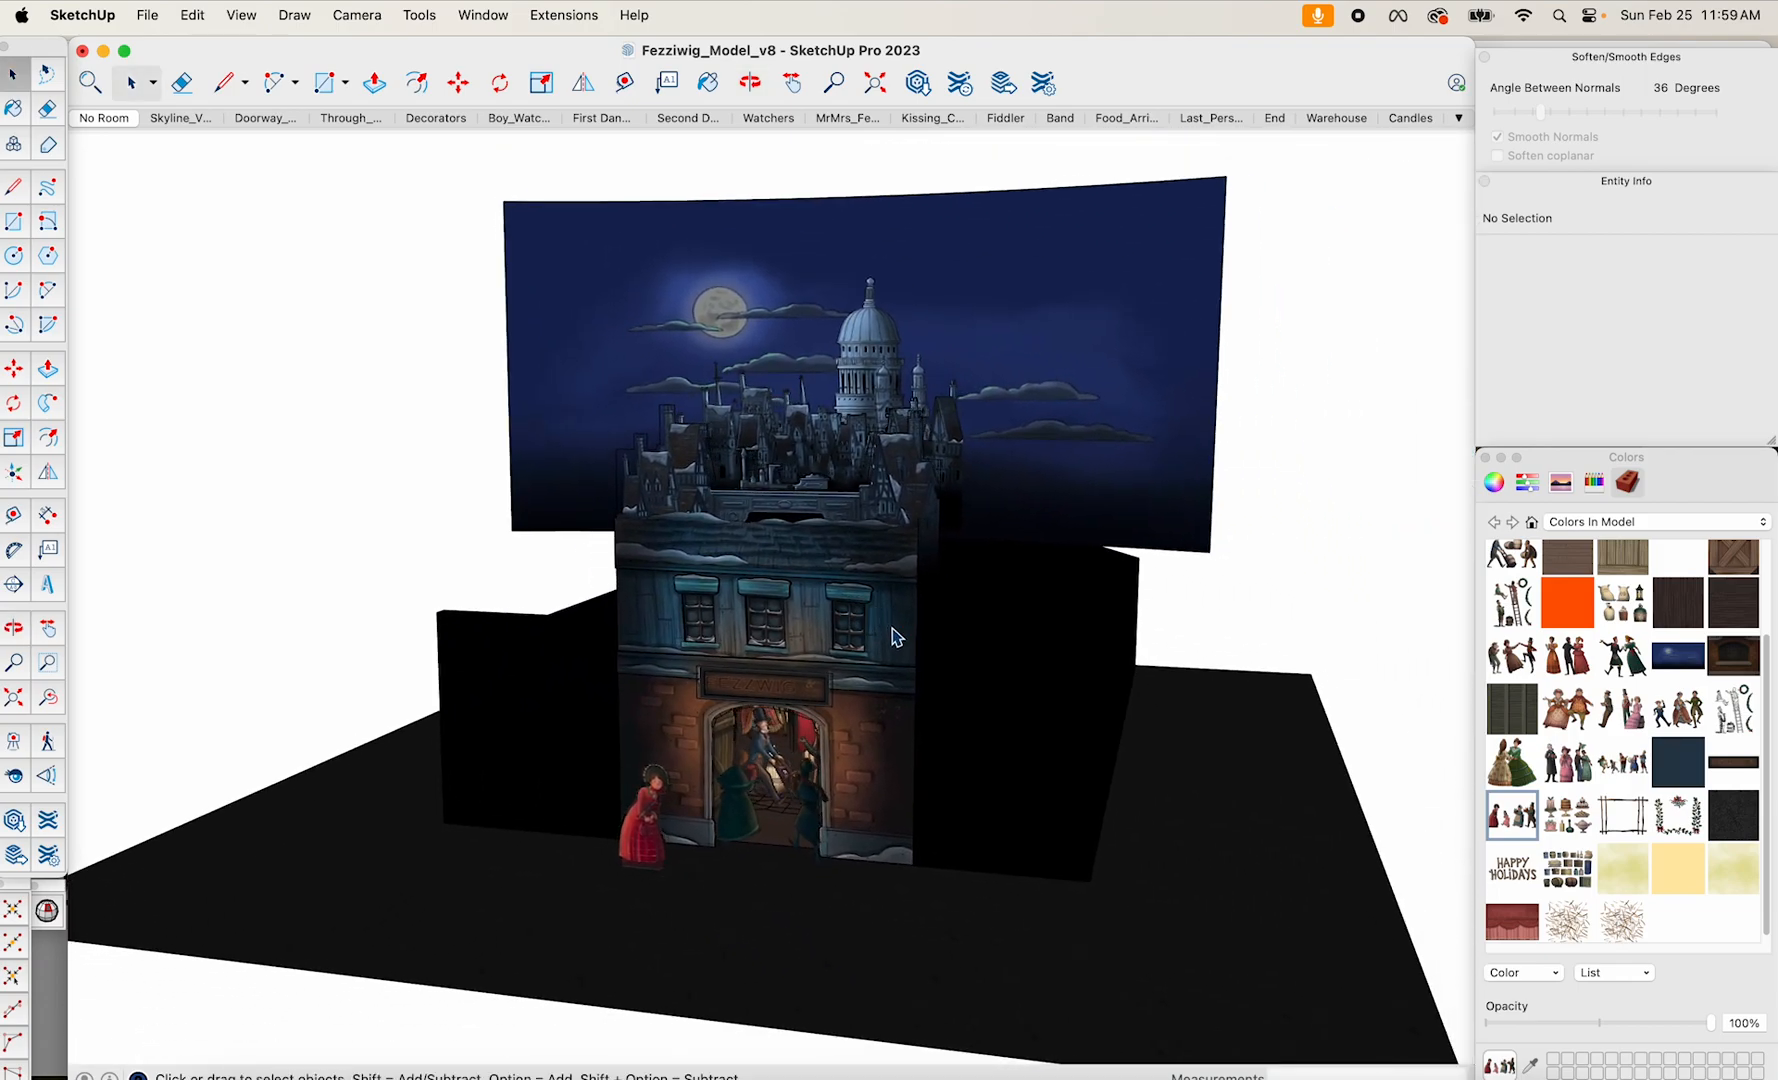
scroll(845, 690, up, 2)
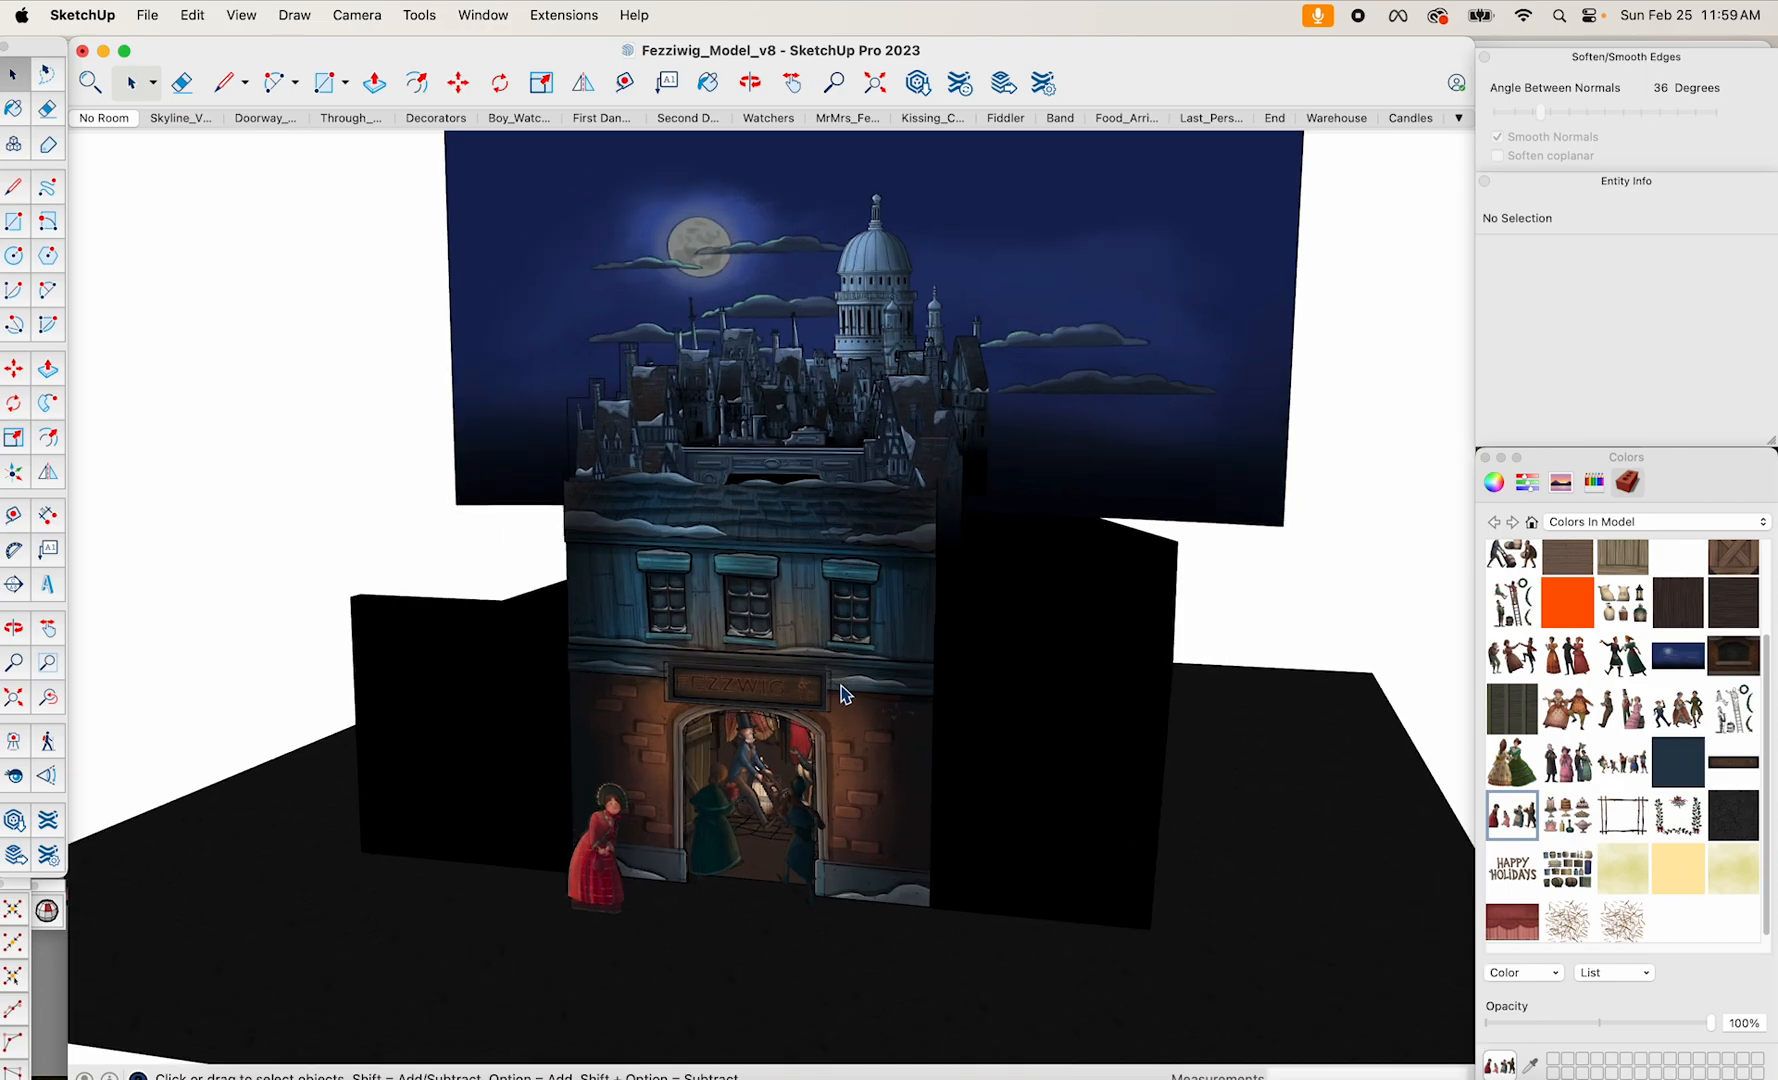
shift+middle_drag(873, 627, 838, 703)
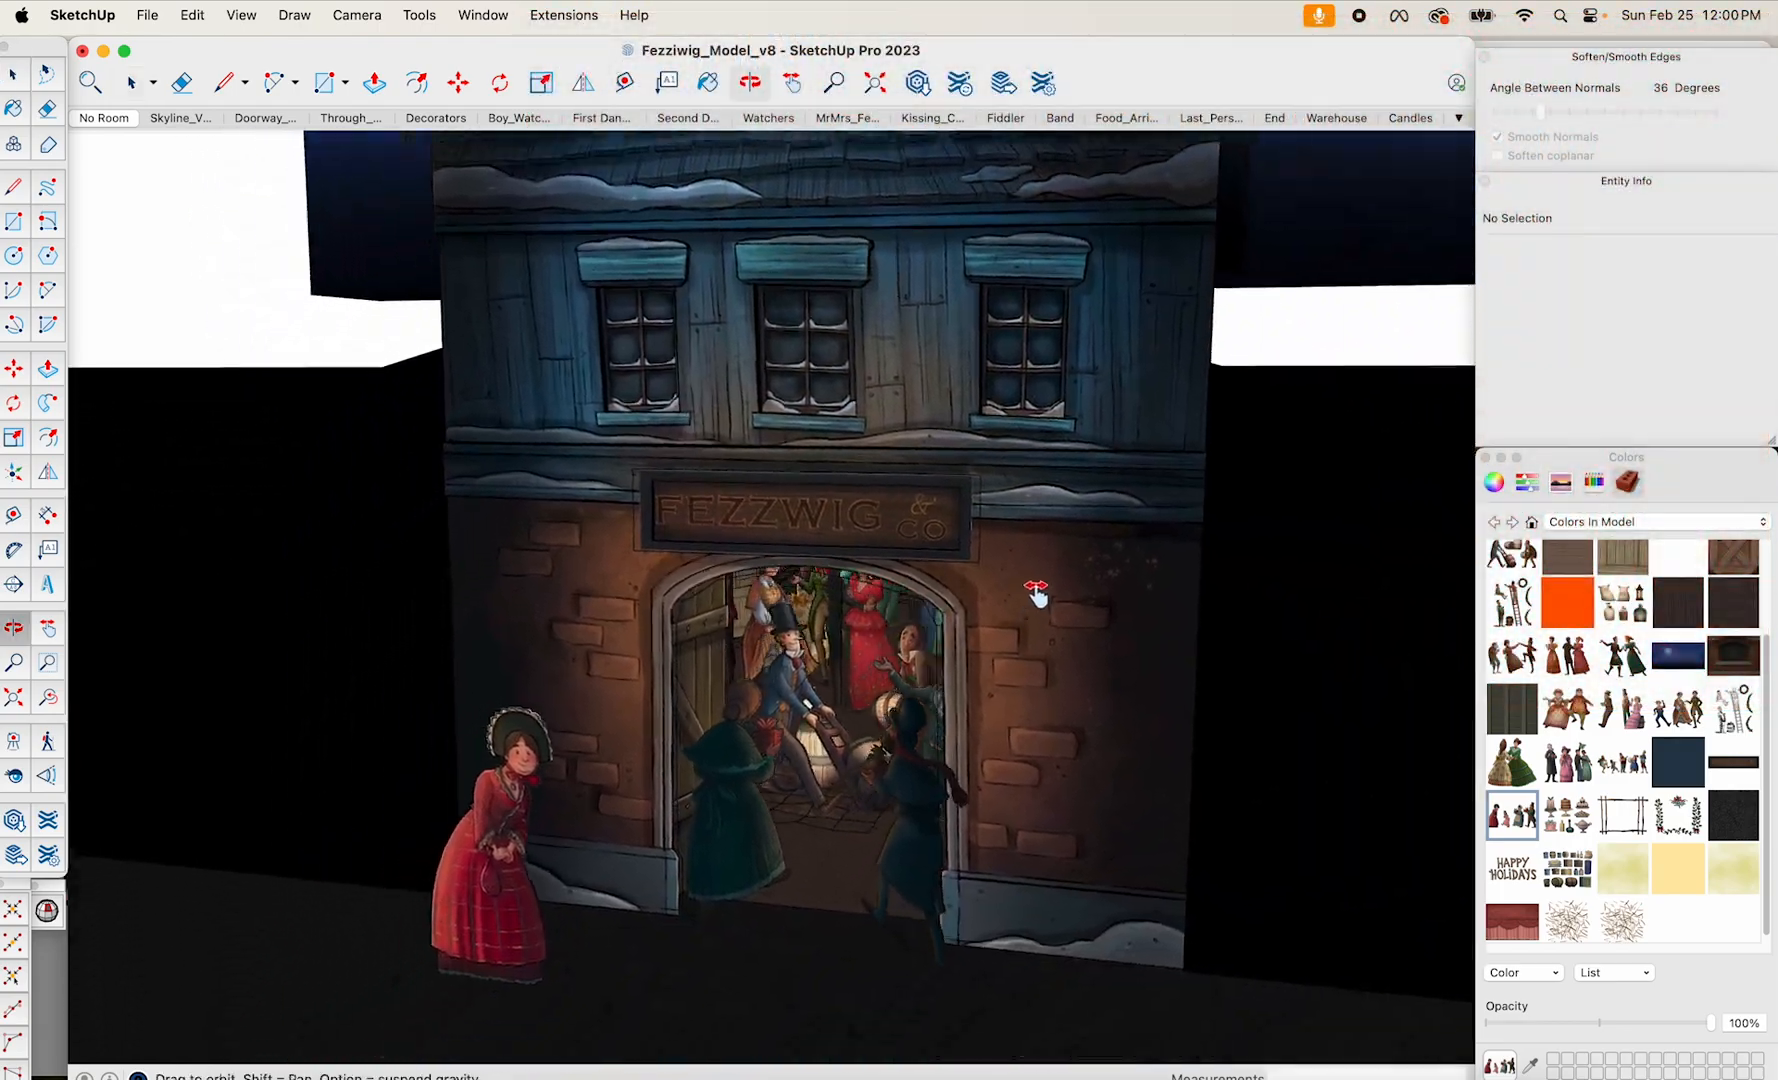
Examine the layered party scene through the doorway up close, and the whole stage set from frontal and angled views.
middle_drag(1036, 592, 1131, 488)
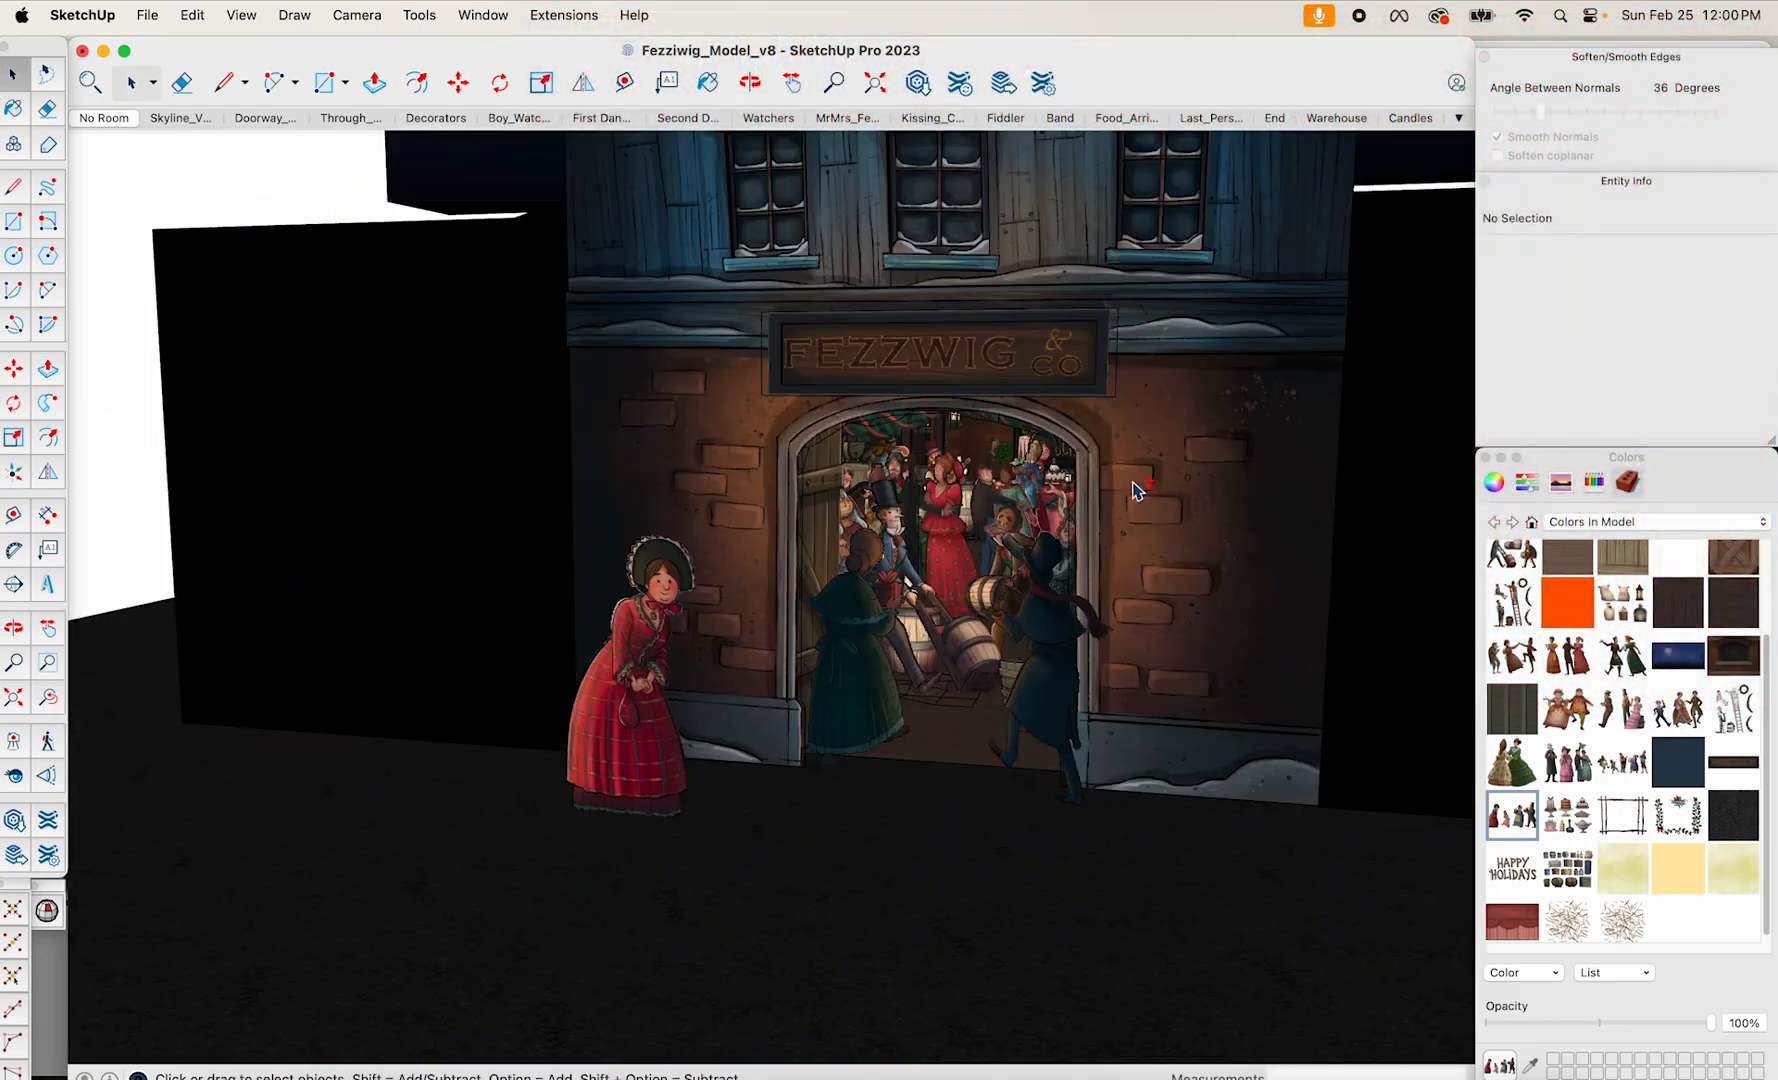
scroll(990, 622, up, 5)
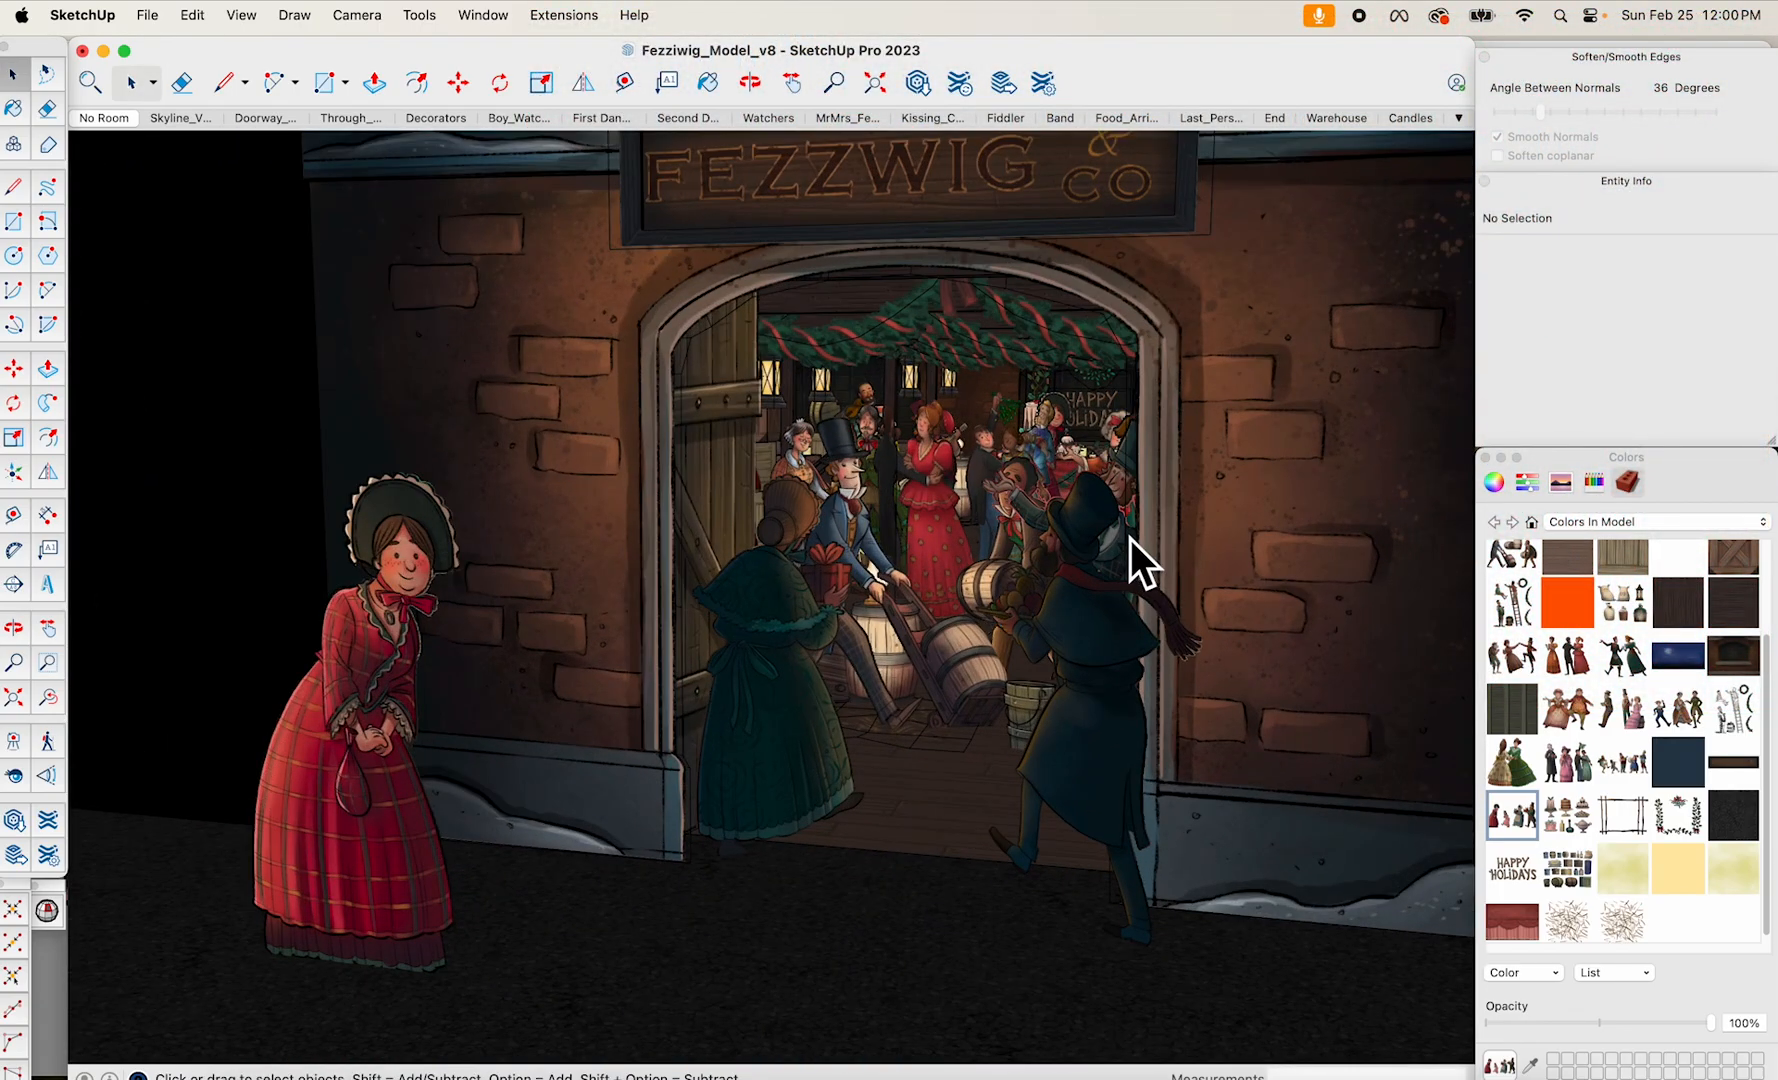
scroll(1025, 622, up, 2)
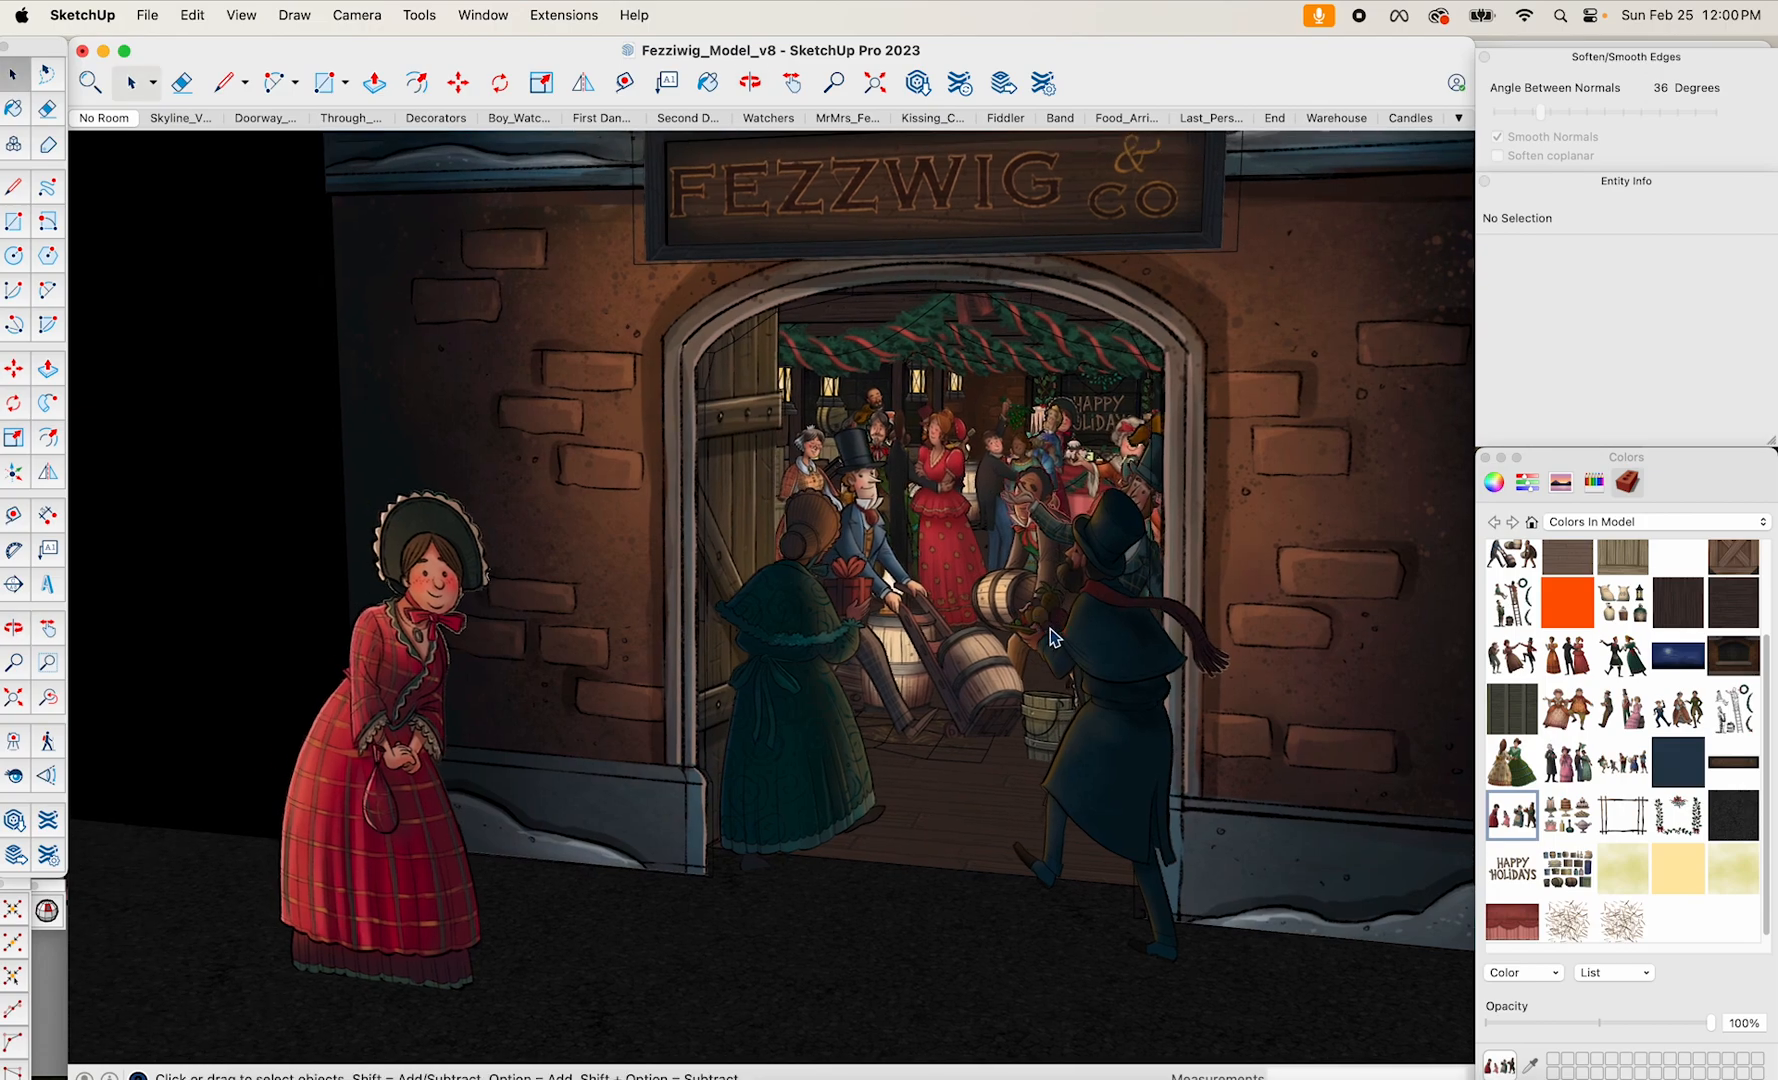
key(o)
scroll(1045, 630, down, 10)
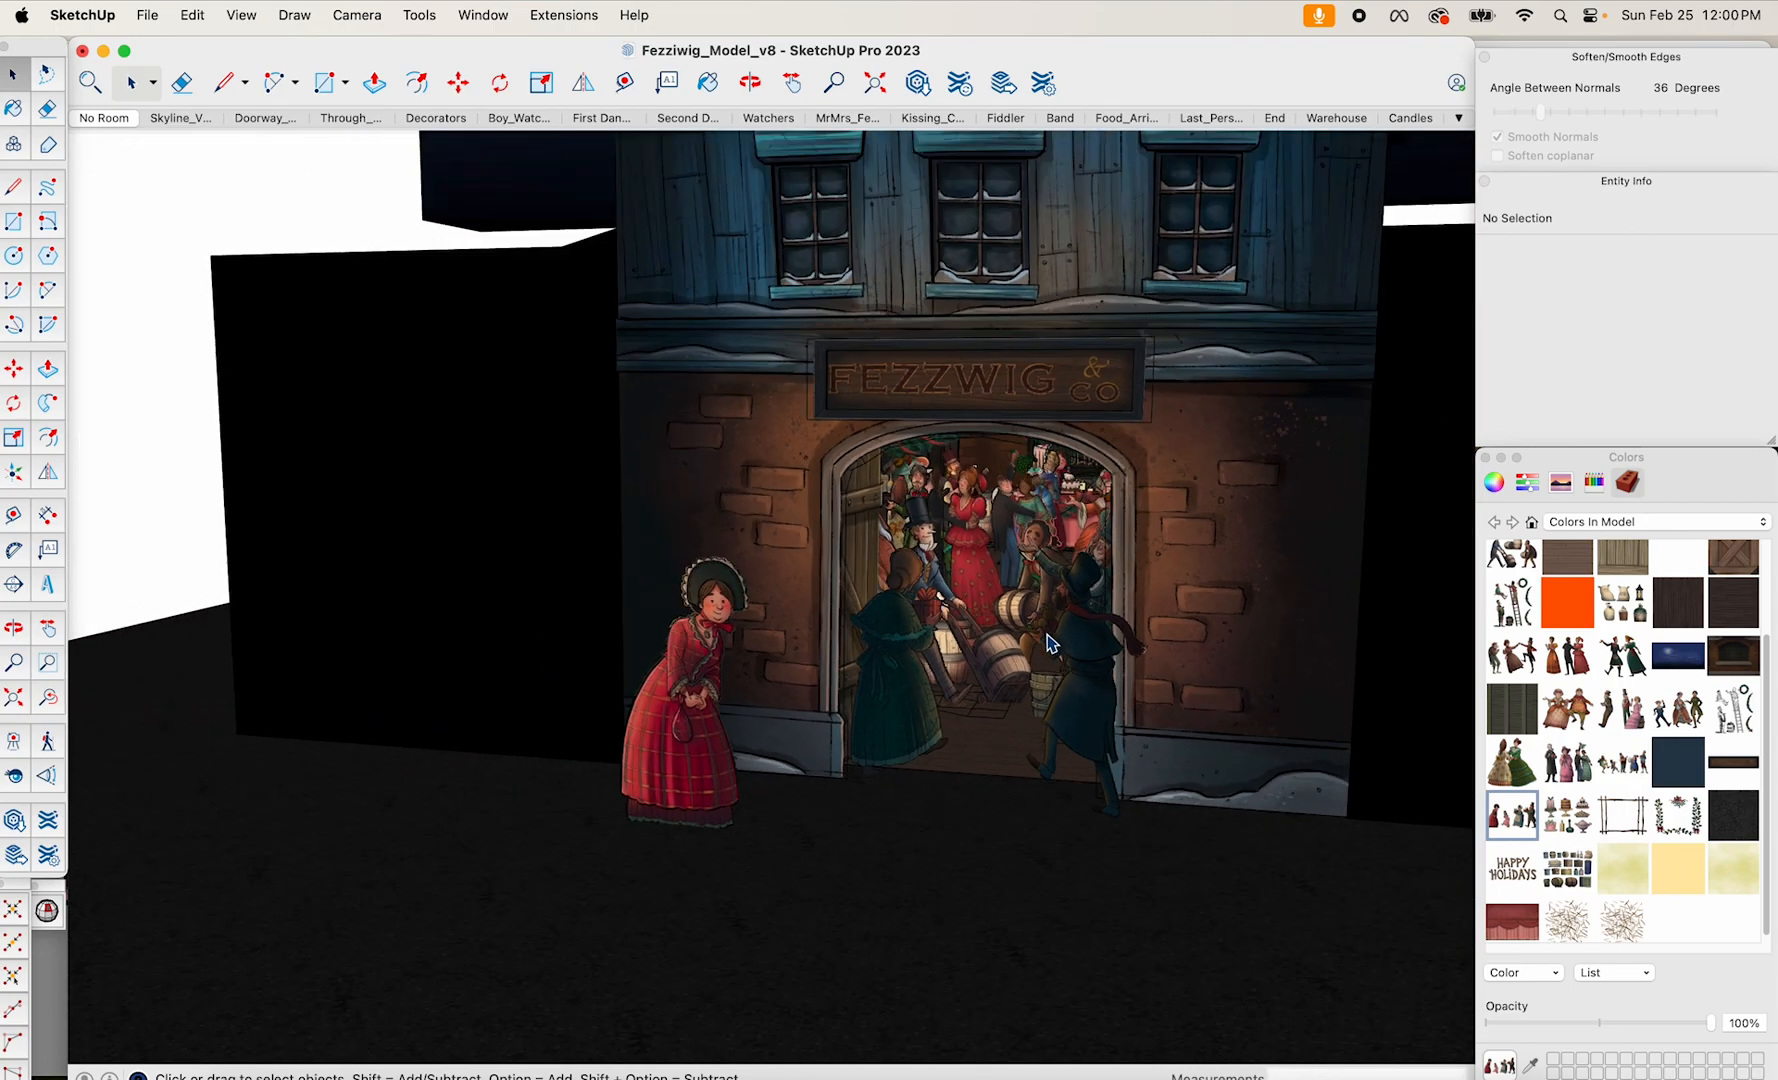
shift+middle_drag(1040, 618, 878, 640)
scroll(1088, 652, down, 5)
key(space)
scroll(877, 645, up, 5)
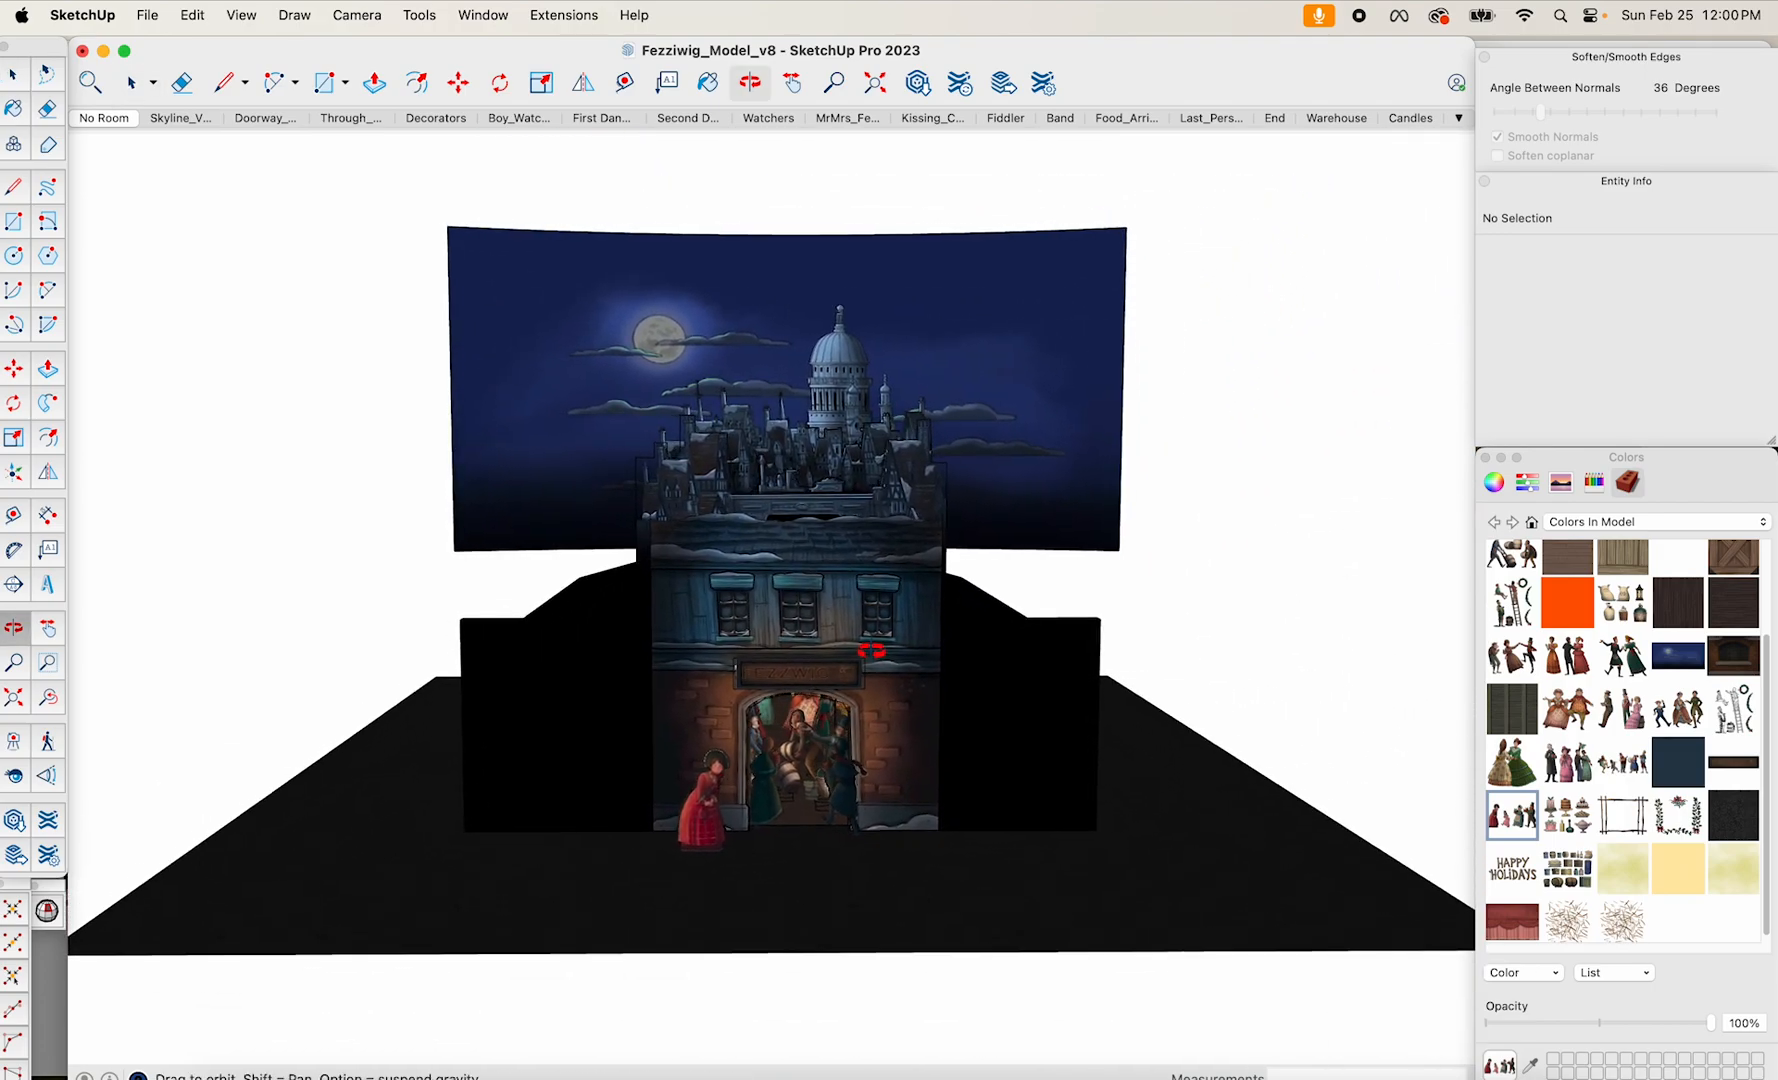
shift+middle_drag(876, 652, 900, 689)
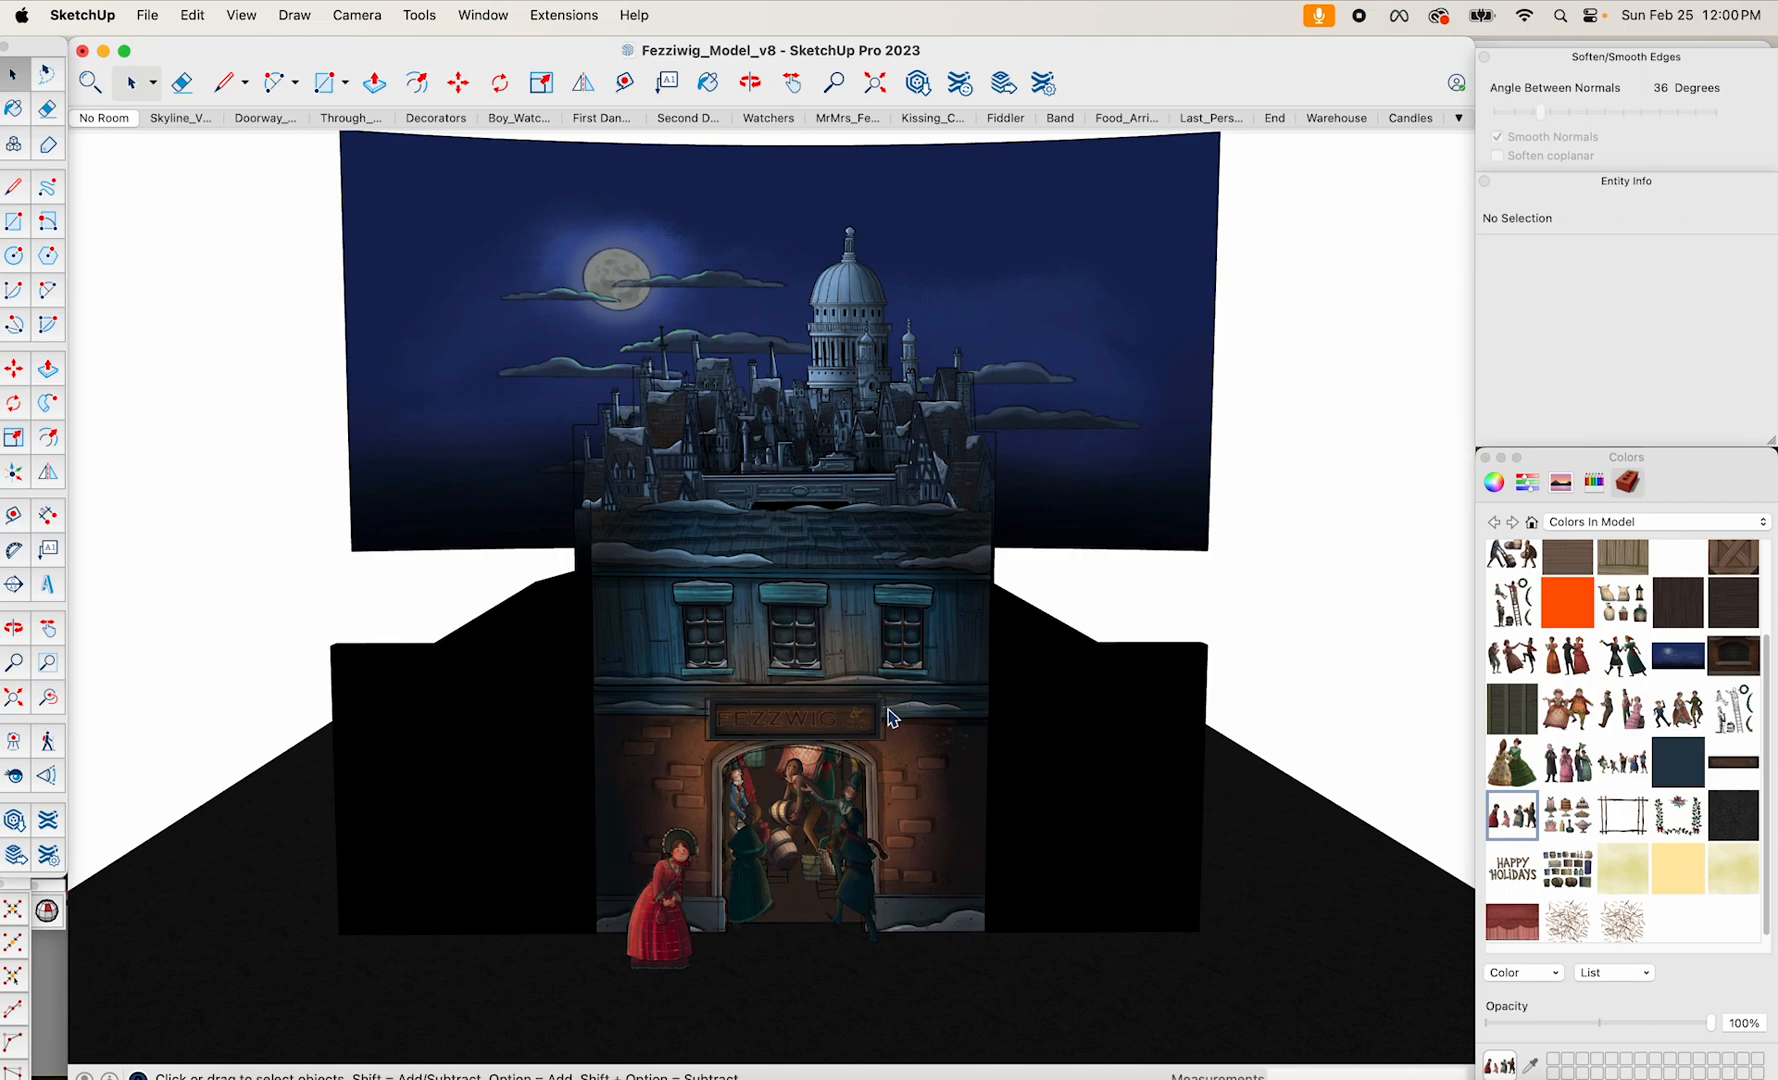
scroll(890, 720, down, 3)
mouse_move(890, 720)
middle_down()
mouse_move(652, 741)
mouse_move(877, 772)
mouse_move(910, 712)
middle_up()
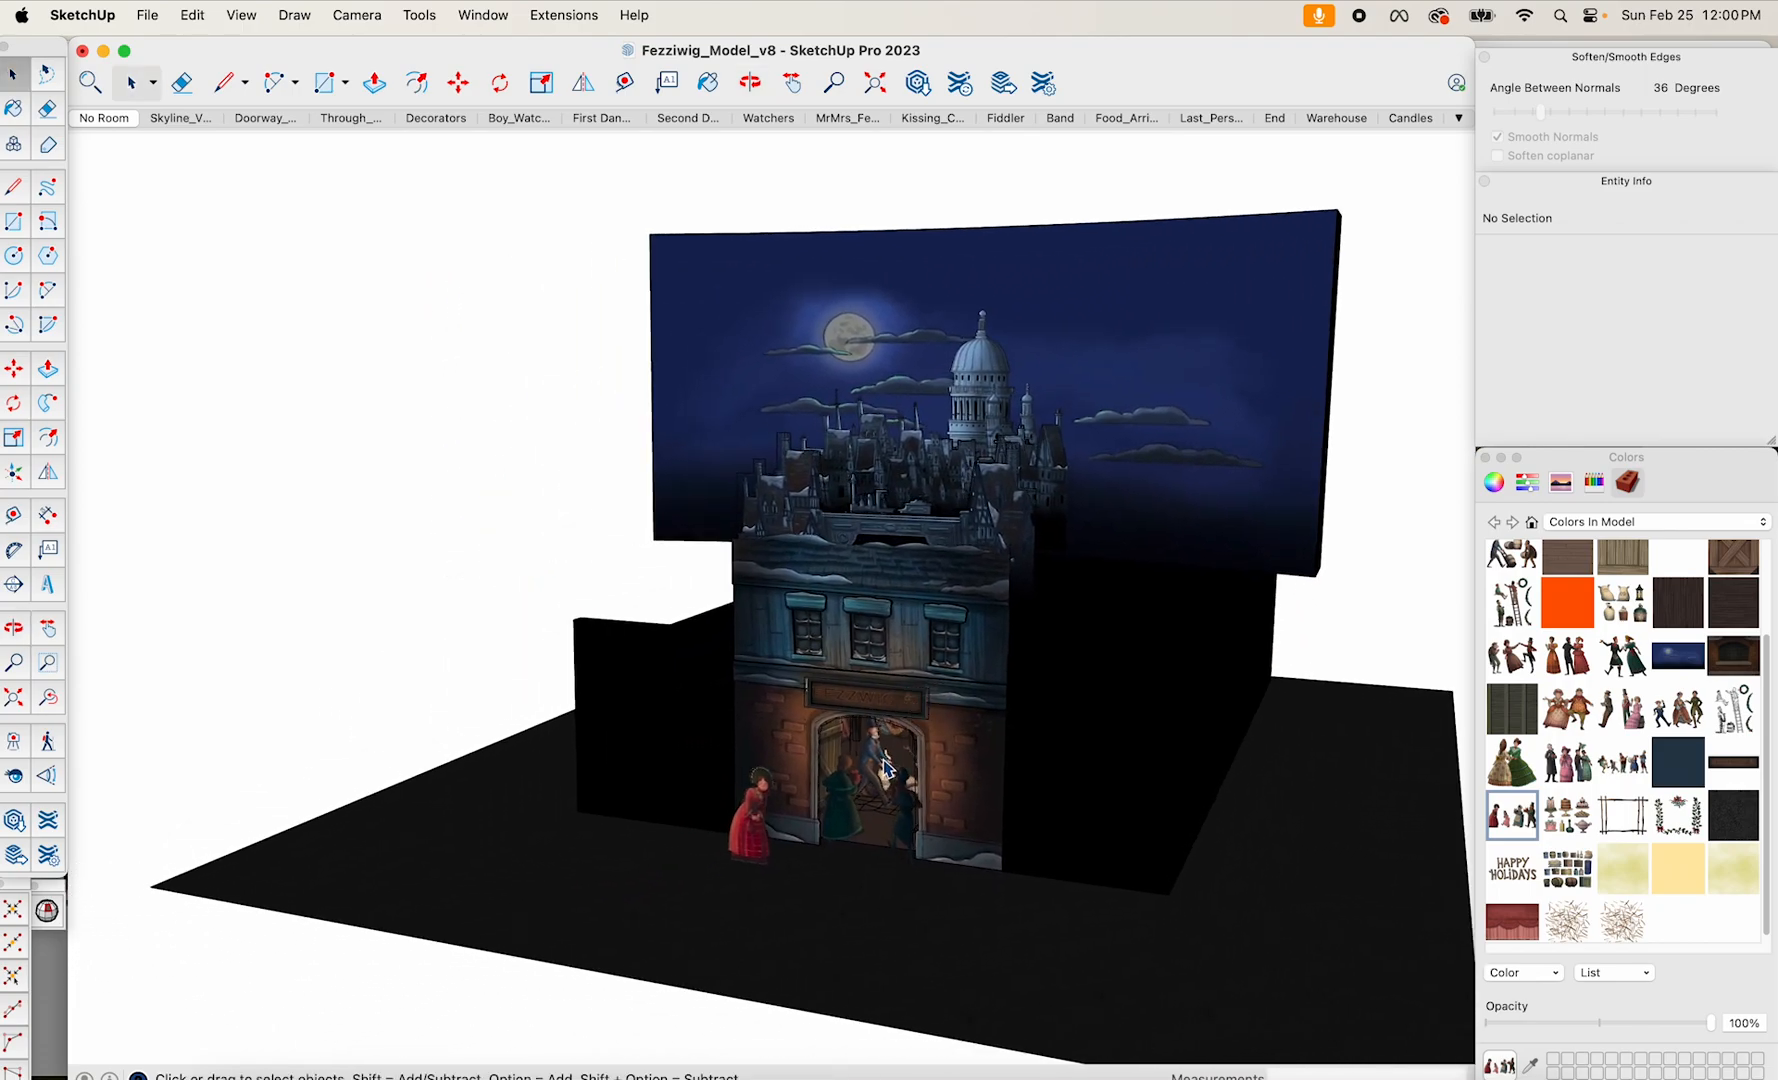
scroll(888, 762, down, 1)
scroll(887, 765, up, 5)
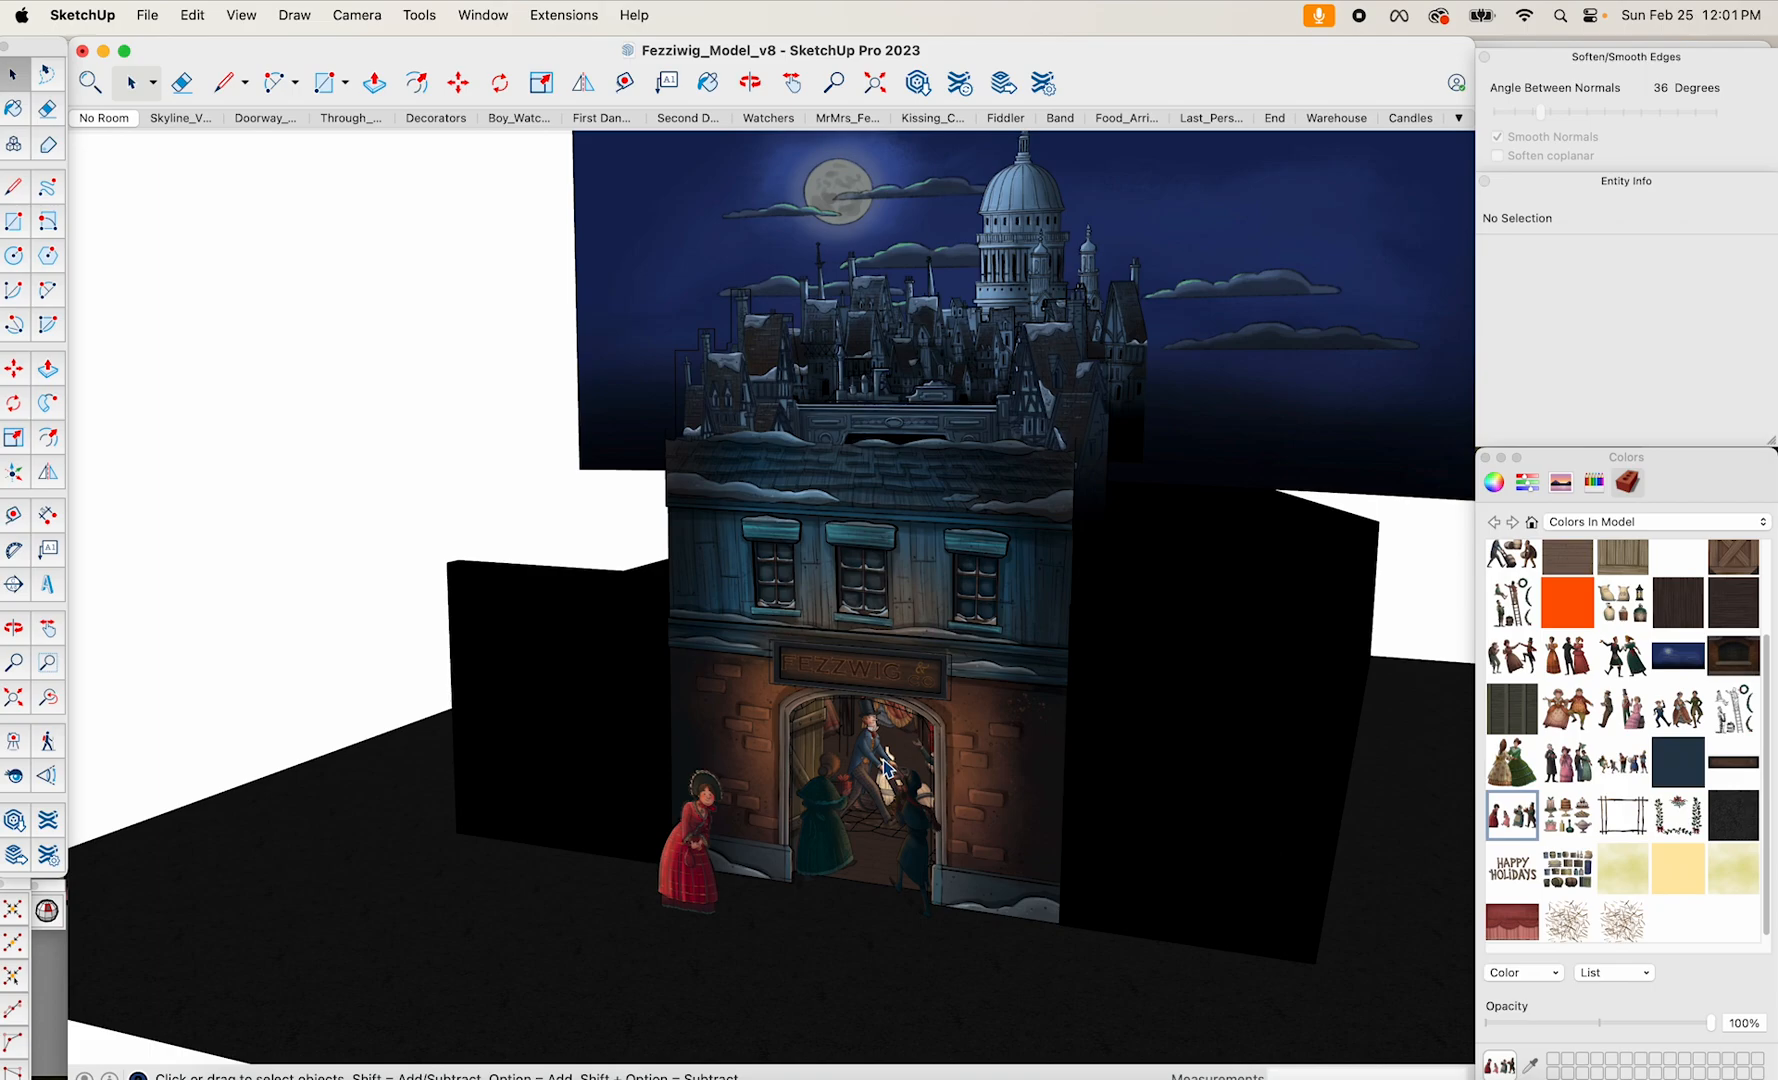
scroll(956, 783, up, 2)
shift+middle_drag(964, 752, 842, 715)
scroll(835, 795, down, 1)
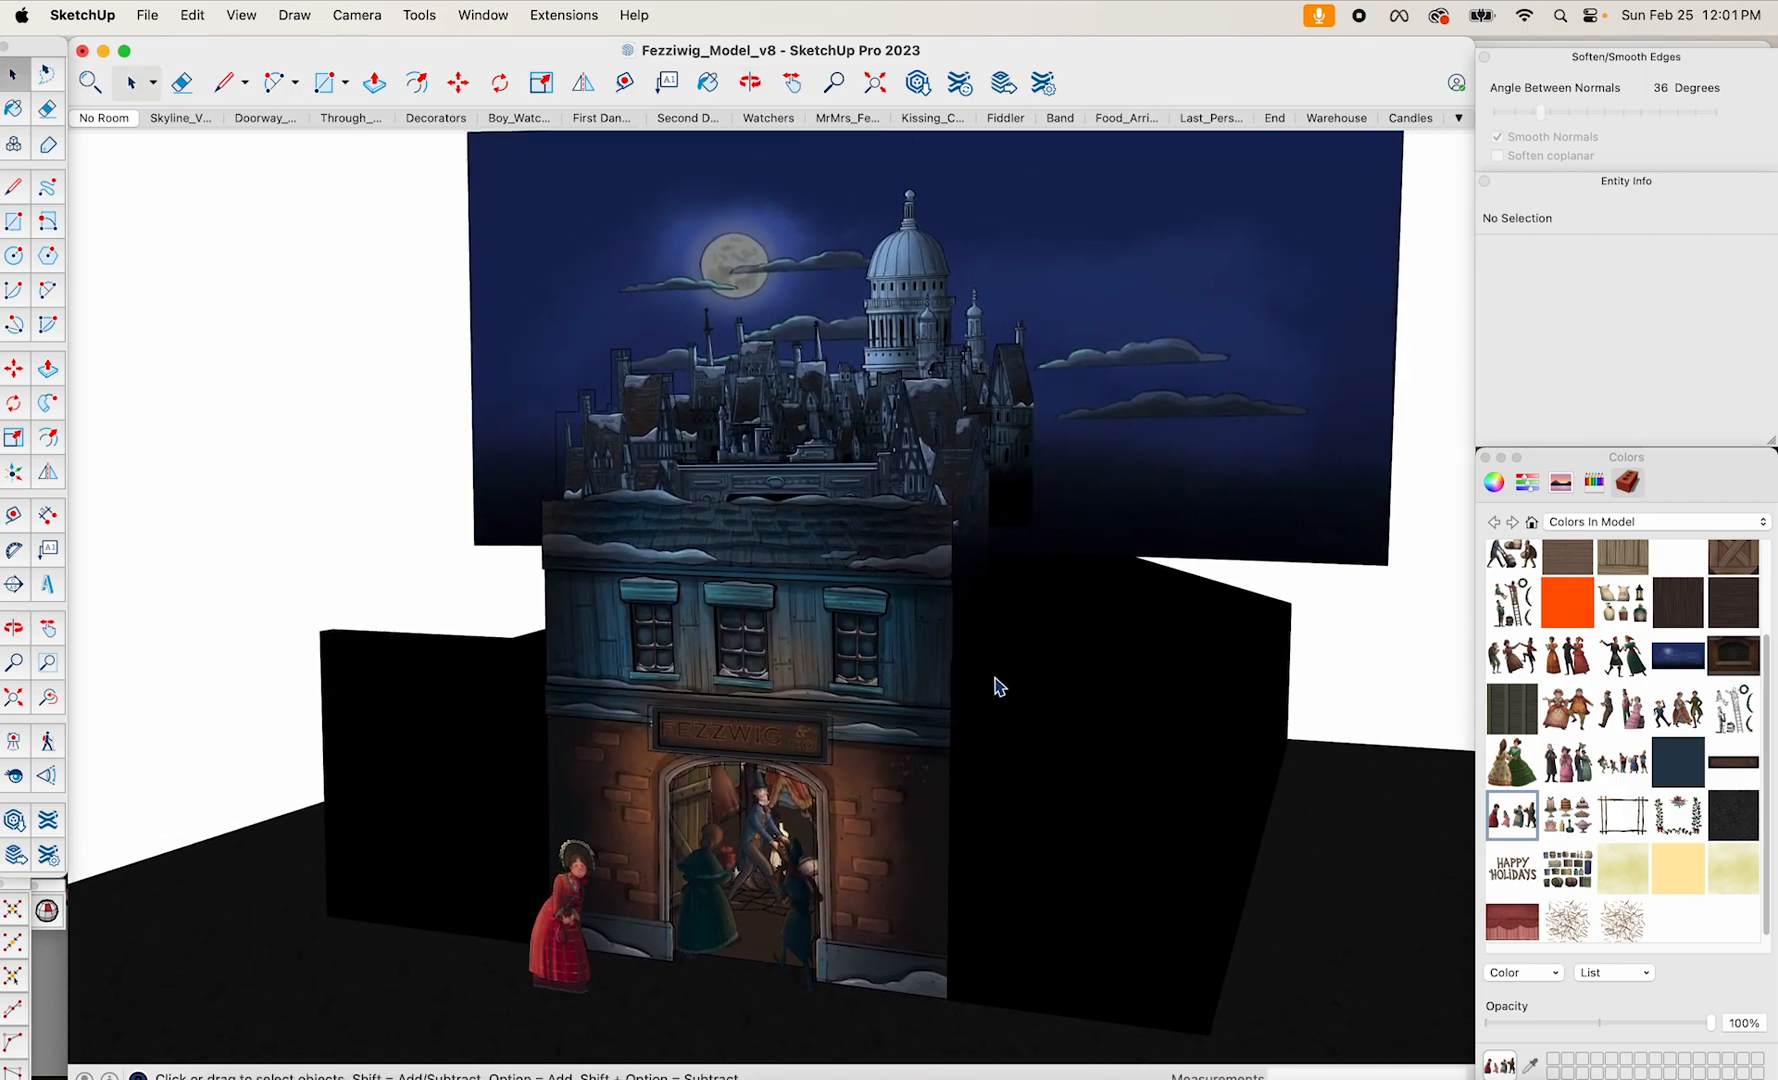